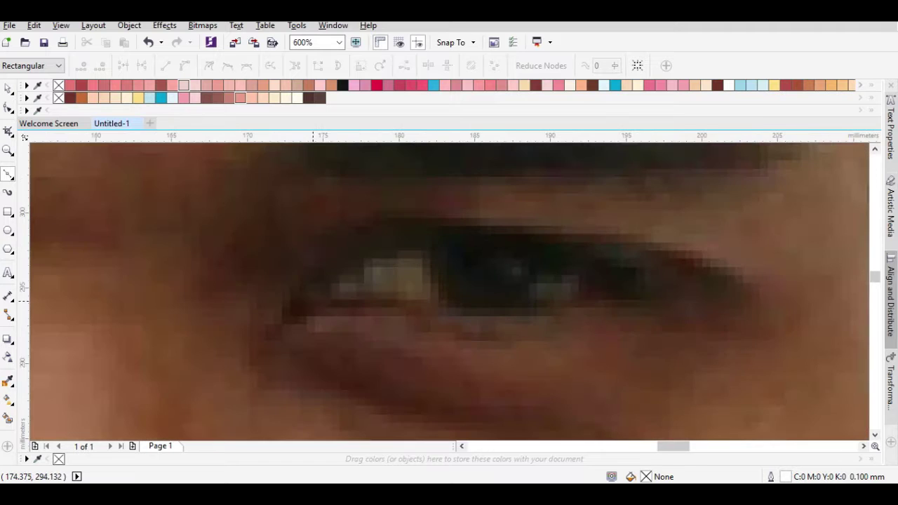
# - Trace the visible opening of the right-hand eye with a closed Bezier curve and refine the curve's nodes
pyautogui.moveTo(544, 243); pyautogui.dragTo(547, 240)
pyautogui.click(634, 288)
pyautogui.moveTo(457, 305); pyautogui.dragTo(385, 295)
pyautogui.click(313, 301)
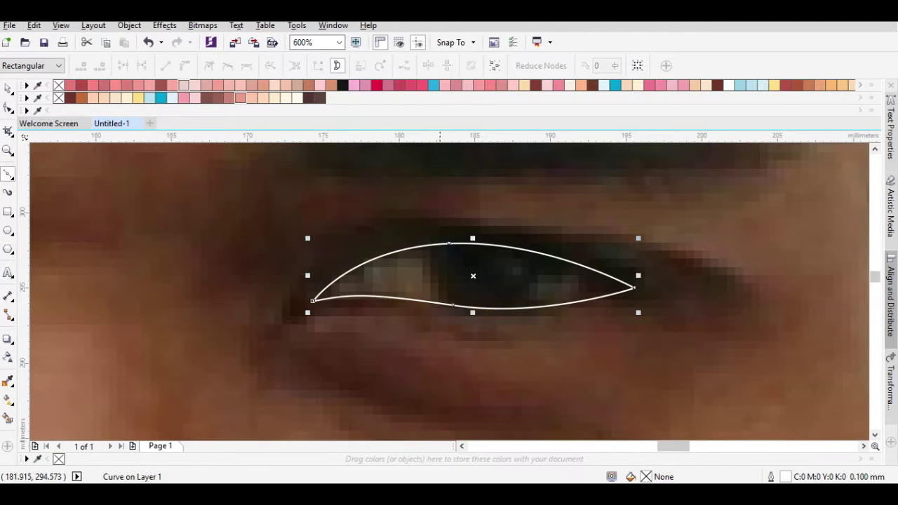
pyautogui.press('F10')
pyautogui.click(455, 305)
pyautogui.doubleClick(449, 243)
# - Draw a circle over the iris, intersect it with the eye outline and delete the excess outside the eye
pyautogui.moveTo(379, 217)
pyautogui.mouseDown()
pyautogui.moveTo(520, 308)
pyautogui.moveTo(560, 345)
pyautogui.mouseUp()
pyautogui.press('F7')
pyautogui.press('space')
pyautogui.moveTo(500, 273); pyautogui.dragTo(508, 257)
pyautogui.keyDown('shift'); pyautogui.click(563, 265); pyautogui.keyUp('shift')
pyautogui.click(463, 66)
pyautogui.click(495, 189)
pyautogui.press('Delete')
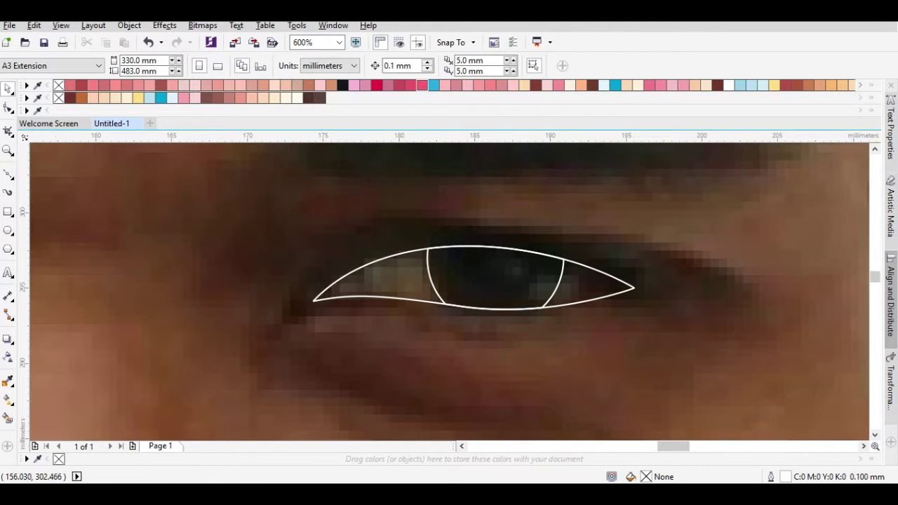
# - Draw a small teardrop-shaped highlight in the upper part of the iris and fill it white
pyautogui.click(8, 174)
pyautogui.scroll(2, 540, 243)
pyautogui.click(434, 274)
pyautogui.moveTo(505, 300); pyautogui.dragTo(501, 324)
pyautogui.click(434, 274)
pyautogui.click(728, 85)
# - Select the iris shape behind the highlight and fill it black
pyautogui.press('space')
pyautogui.press('Tab')
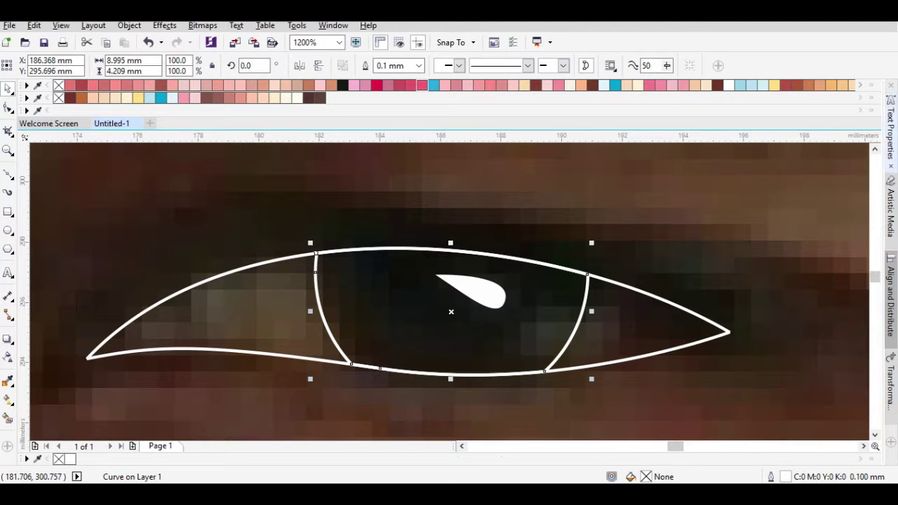
pyautogui.click(343, 85)
# - Draw a closed shadow shape across the upper eye, confine it to the eye outline and fill it 40% black
pyautogui.press('F5')
pyautogui.moveTo(194, 400)
pyautogui.mouseDown()
pyautogui.moveTo(645, 401)
pyautogui.moveTo(797, 421)
pyautogui.moveTo(334, 215)
pyautogui.moveTo(65, 368)
pyautogui.mouseUp()
pyautogui.moveTo(72, 410); pyautogui.dragTo(194, 400)
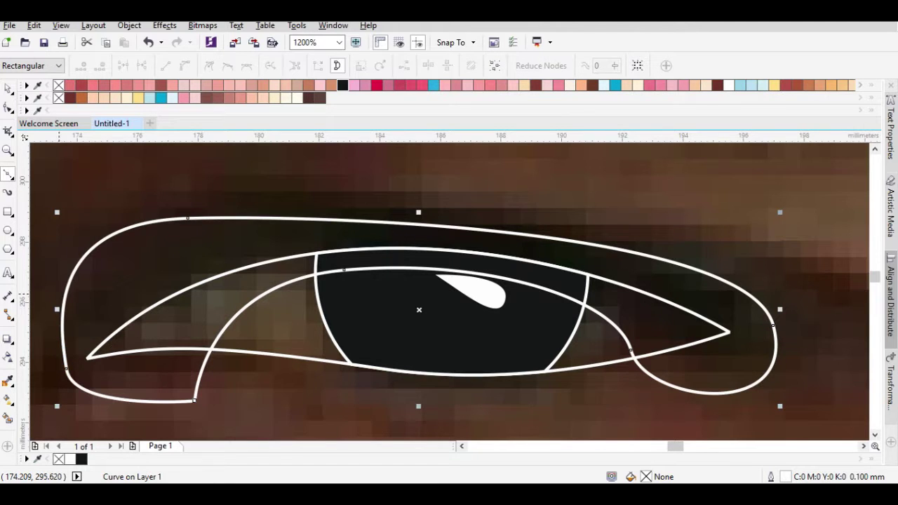
pyautogui.press('space')
pyautogui.rightClick(176, 255)
pyautogui.click(212, 289)
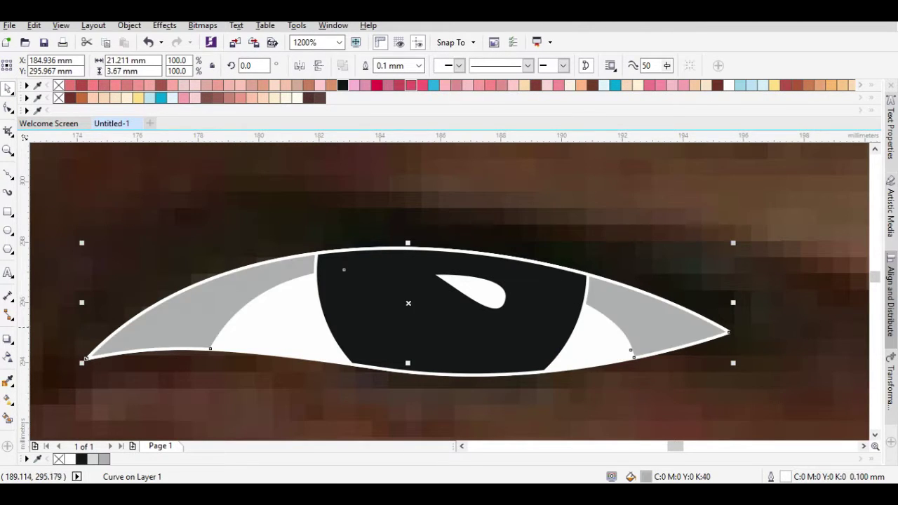
# - Fill the white of the eye with light grey and deselect it
pyautogui.scroll(-1, 659, 259)
pyautogui.rightClick(391, 295)
pyautogui.press('Escape')
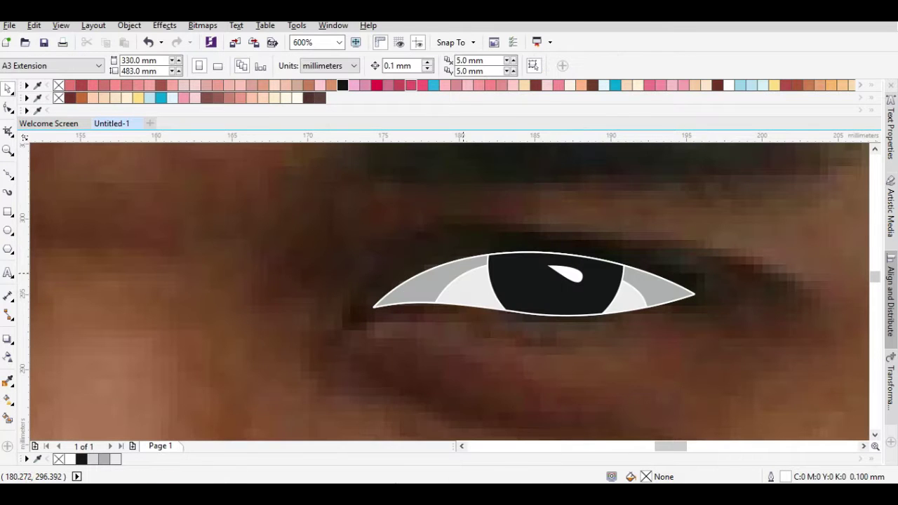
# - Trace a closed eyeliner shape around the eye, following the upper lash line and returning just below the lower lid
pyautogui.press('F10')
pyautogui.click(339, 325)
pyautogui.moveTo(523, 236); pyautogui.dragTo(655, 239)
pyautogui.click(767, 299)
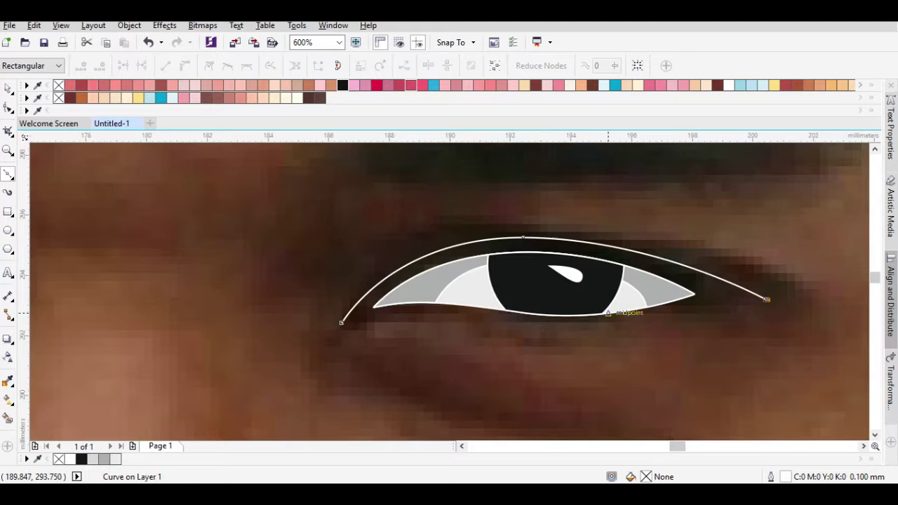
pyautogui.scroll(1, 767, 299)
pyautogui.click(573, 321)
pyautogui.hscroll(-3, 449, 295)
pyautogui.moveTo(396, 314); pyautogui.dragTo(361, 319)
pyautogui.moveTo(193, 285); pyautogui.dragTo(182, 307)
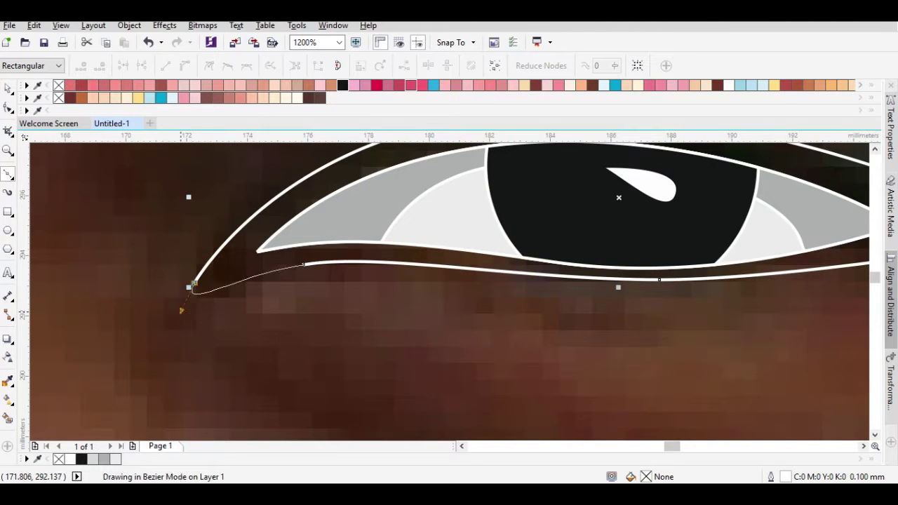
# - Fill the eyeliner shape black and move it back behind the eye parts
pyautogui.click(343, 85)
pyautogui.hotkey('ctrl', 'pagedown')
pyautogui.hotkey('ctrl', 'pagedown')
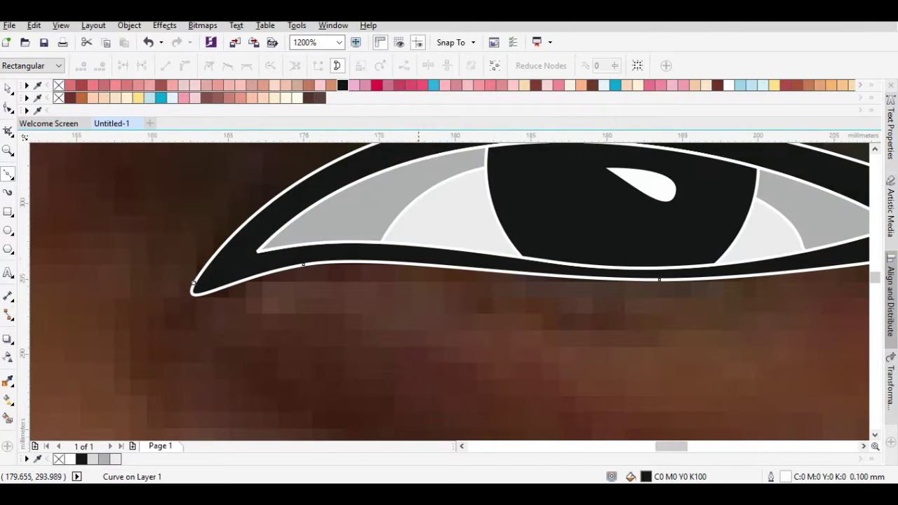
# - Draw a thin closed eyelid crease curve just above the eyeliner shape
pyautogui.scroll(-1, 243, 411)
pyautogui.moveTo(484, 260); pyautogui.dragTo(599, 281)
pyautogui.moveTo(662, 316); pyautogui.dragTo(661, 316)
pyautogui.click(246, 304)
# - Remove the outlines from all parts of the eye and fill the eyelid crease black
pyautogui.press('space')
pyautogui.moveTo(150, 381); pyautogui.dragTo(838, 143)
pyautogui.click(449, 266)
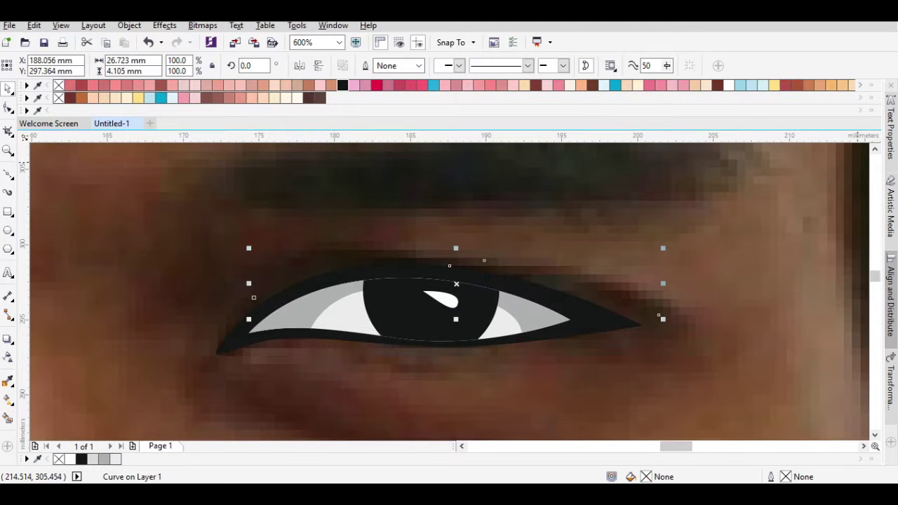
pyautogui.click(343, 84)
# - Adjust the nodes and curve handles of the eyelid crease and the neighbouring eye shapes
pyautogui.scroll(2, 498, 305)
pyautogui.press('F10')
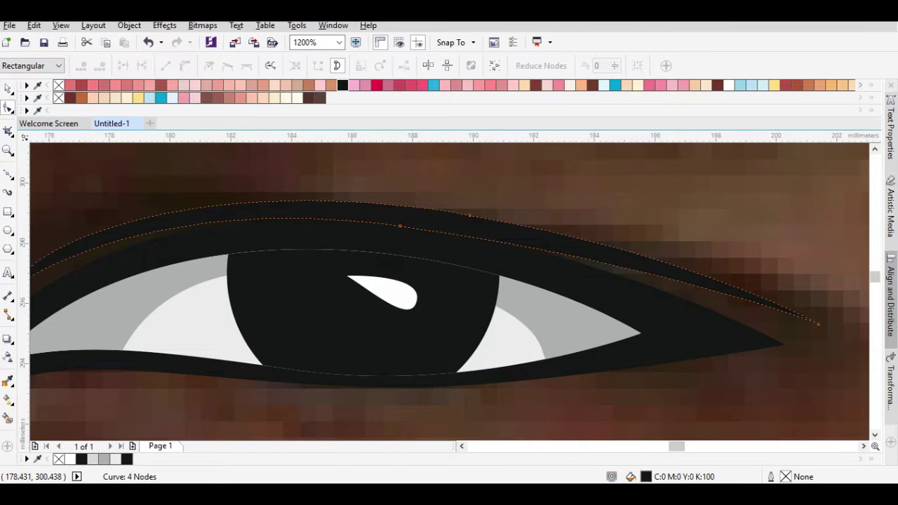
pyautogui.click(499, 276)
pyautogui.moveTo(415, 252); pyautogui.dragTo(424, 231)
pyautogui.moveTo(315, 243); pyautogui.dragTo(312, 220)
pyautogui.scroll(4, 293, 369)
pyautogui.moveTo(435, 283); pyautogui.dragTo(427, 316)
pyautogui.hscroll(3, 454, 281)
pyautogui.moveTo(466, 277); pyautogui.dragTo(619, 315)
pyautogui.press('space')
# - Draw a thin closed crescent along the fold beneath the eye
pyautogui.scroll(-10, 453, 292)
pyautogui.scroll(2, 453, 292)
pyautogui.scroll(2, 450, 281)
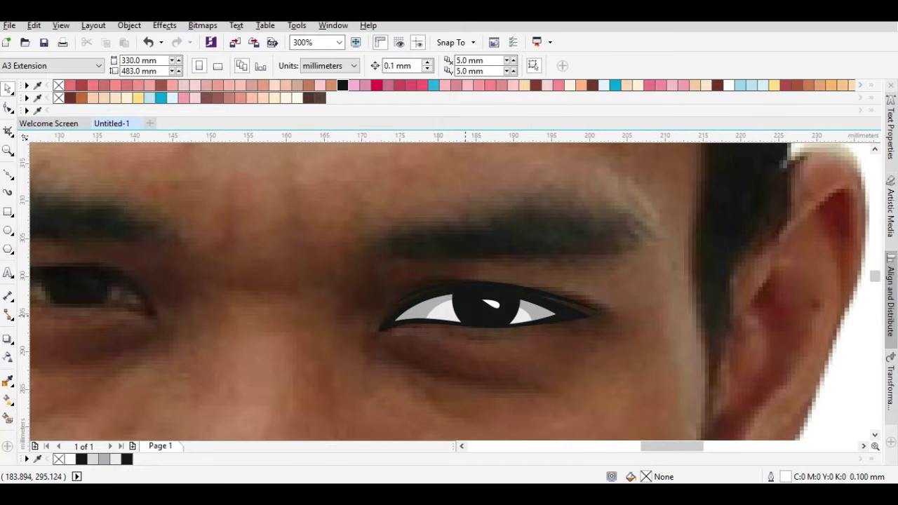
pyautogui.scroll(2, 467, 313)
pyautogui.press('space')
pyautogui.scroll(-3, 449, 295)
pyautogui.scroll(2, 410, 295)
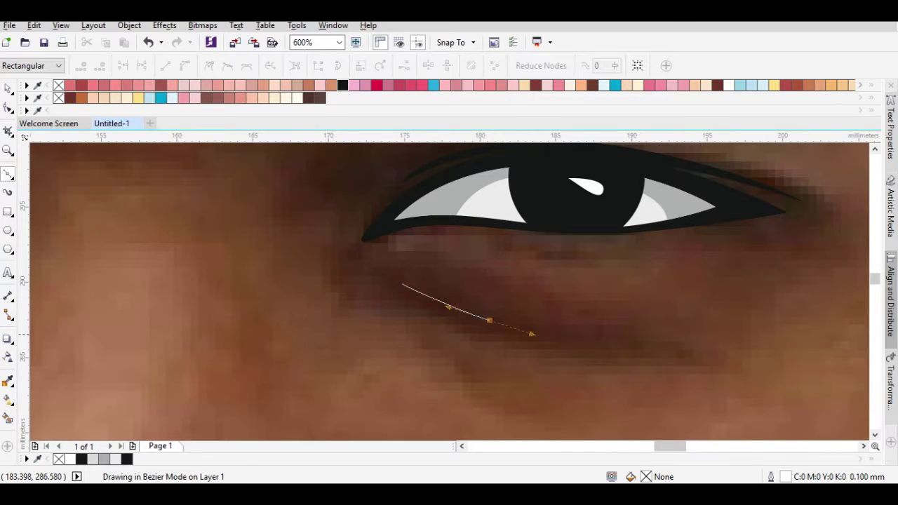
pyautogui.moveTo(531, 334); pyautogui.dragTo(532, 335)
pyautogui.click(604, 341)
pyautogui.click(402, 284)
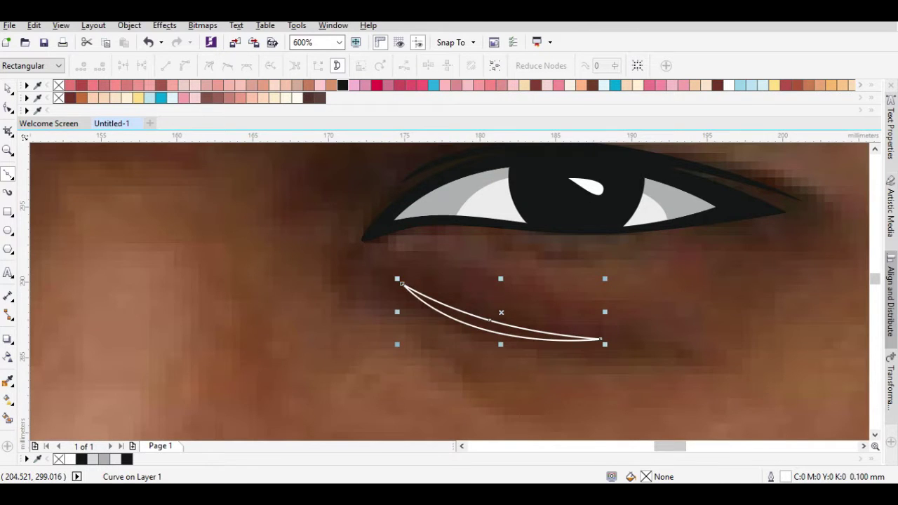
pyautogui.press('Escape')
# - Start tracing the eyebrow above the finished eye, forming pointed hair tips at its inner end
pyautogui.scroll(-1, 336, 393)
pyautogui.scroll(1, 335, 289)
pyautogui.click(288, 253)
pyautogui.scroll(1, 172, 251)
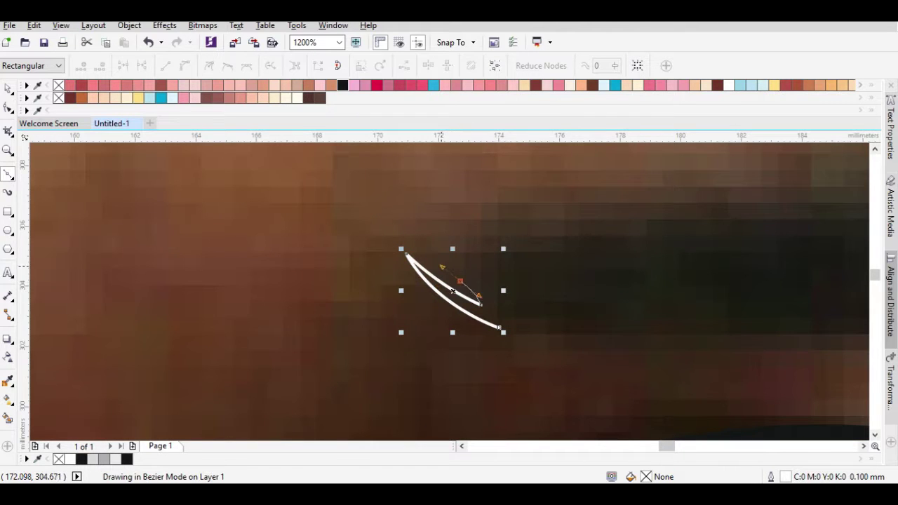
pyautogui.click(441, 245)
pyautogui.click(518, 285)
pyautogui.click(474, 239)
pyautogui.moveTo(575, 259); pyautogui.dragTo(627, 247)
pyautogui.hscroll(3, 627, 246)
# - Continue the eyebrow outline along its upper edge with a jagged row of hair tips
pyautogui.scroll(1, 628, 247)
pyautogui.moveTo(584, 285); pyautogui.dragTo(681, 290)
pyautogui.click(539, 271)
pyautogui.click(732, 265)
pyautogui.hscroll(2, 732, 264)
pyautogui.click(468, 262)
pyautogui.click(714, 279)
pyautogui.hscroll(3, 713, 278)
pyautogui.click(376, 278)
pyautogui.click(609, 304)
pyautogui.hscroll(3, 609, 303)
pyautogui.click(475, 248)
pyautogui.moveTo(650, 284); pyautogui.dragTo(702, 299)
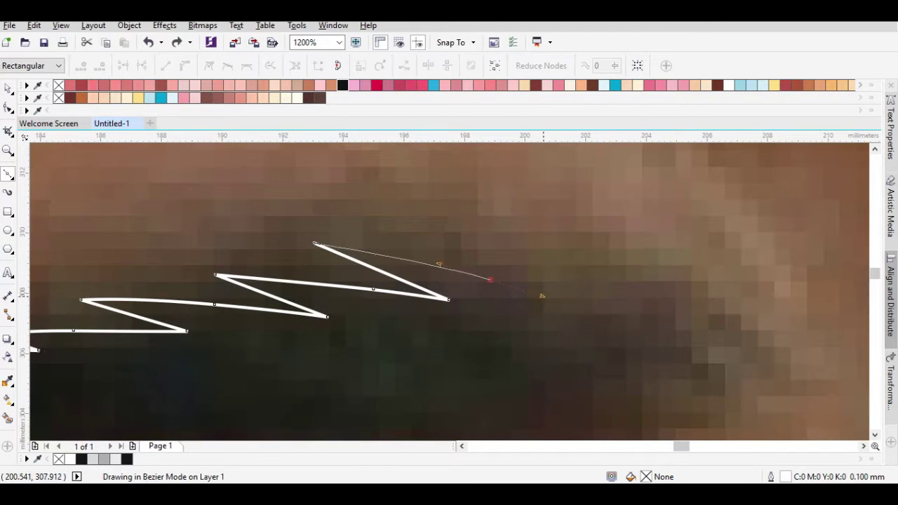
# - Carry the jagged eyebrow outline around the brow's outer end
pyautogui.moveTo(542, 296); pyautogui.dragTo(542, 295)
pyautogui.scroll(-2, 542, 295)
pyautogui.scroll(1, 491, 302)
pyautogui.click(419, 292)
pyautogui.click(464, 282)
pyautogui.moveTo(502, 320); pyautogui.dragTo(522, 316)
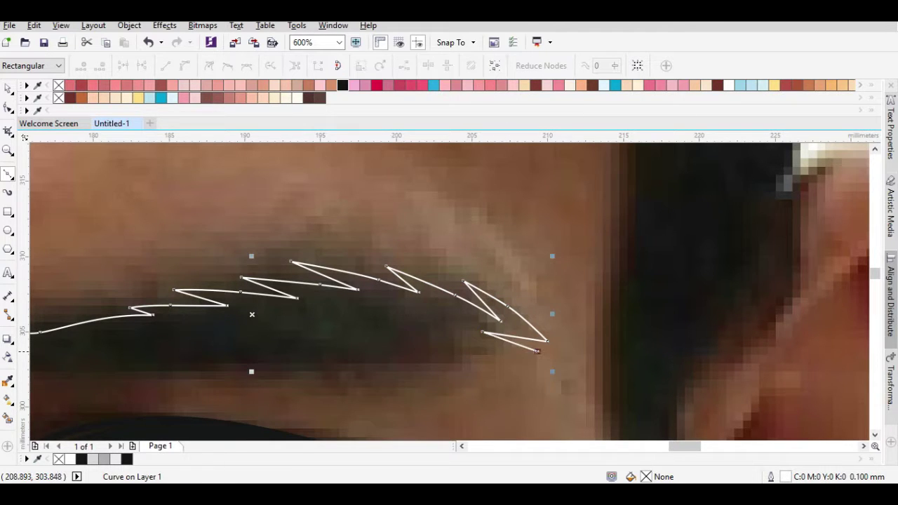
# - Trace the eyebrow's lower edge back to the inner end, close the shape and fill it black
pyautogui.scroll(-1, 308, 364)
pyautogui.hscroll(-3, 307, 363)
pyautogui.scroll(1, 431, 297)
pyautogui.click(431, 297)
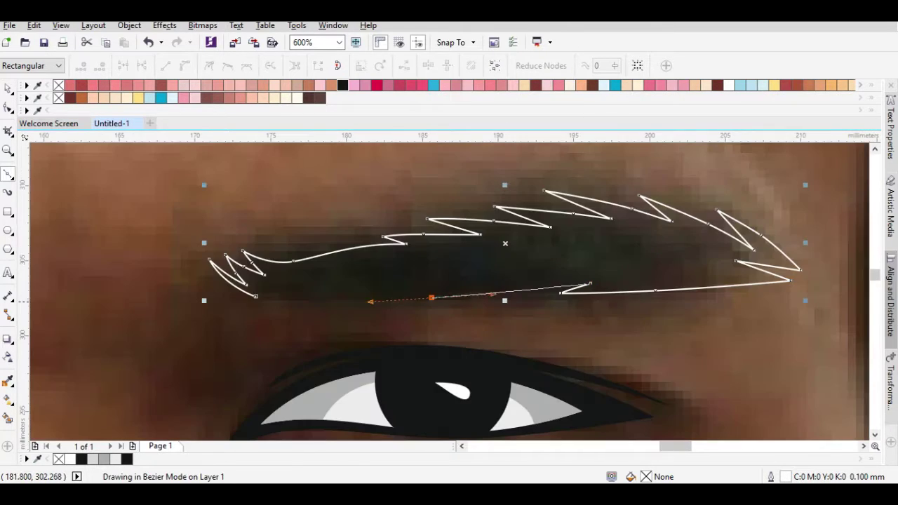
pyautogui.click(294, 304)
pyautogui.scroll(1, 445, 294)
pyautogui.moveTo(455, 277); pyautogui.dragTo(336, 258)
pyautogui.scroll(1, 366, 273)
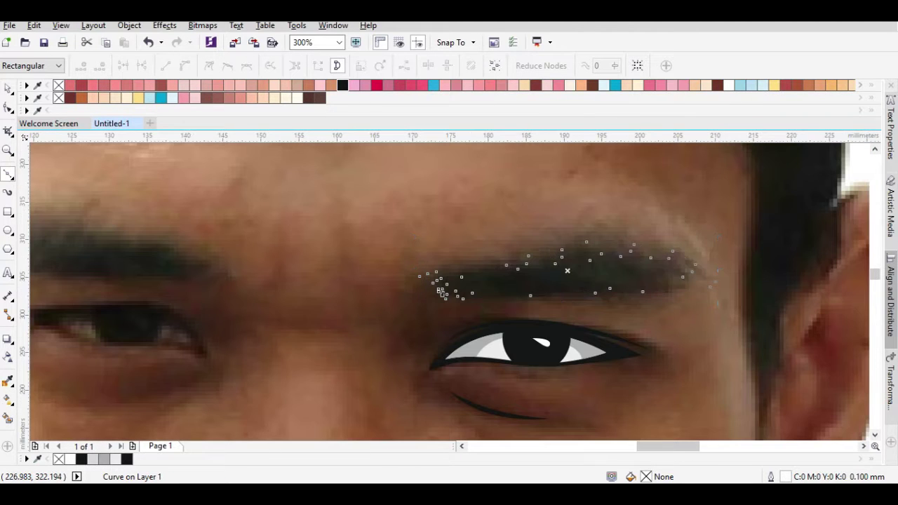
pyautogui.click(342, 84)
# - Trace the visible opening of the other eye with a closed Bezier curve and adjust its lower node
pyautogui.scroll(-1, 449, 292)
pyautogui.scroll(4, 411, 277)
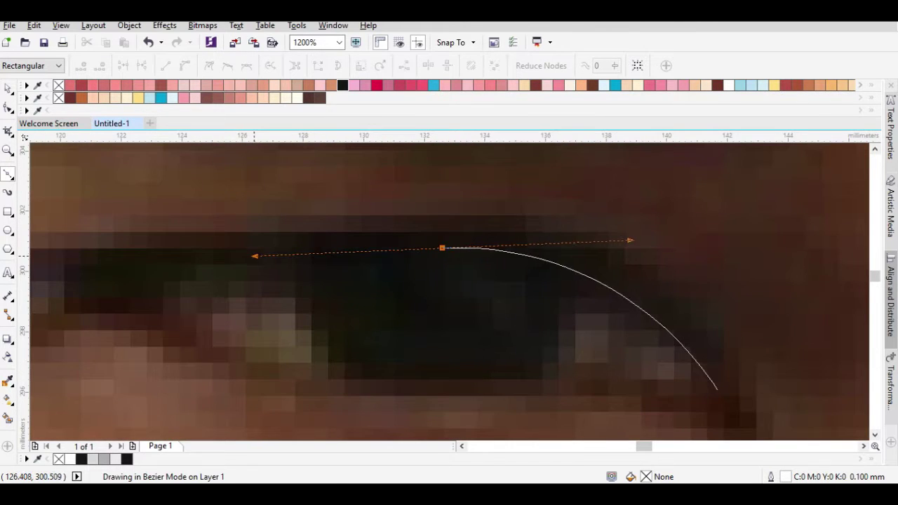
pyautogui.press('space')
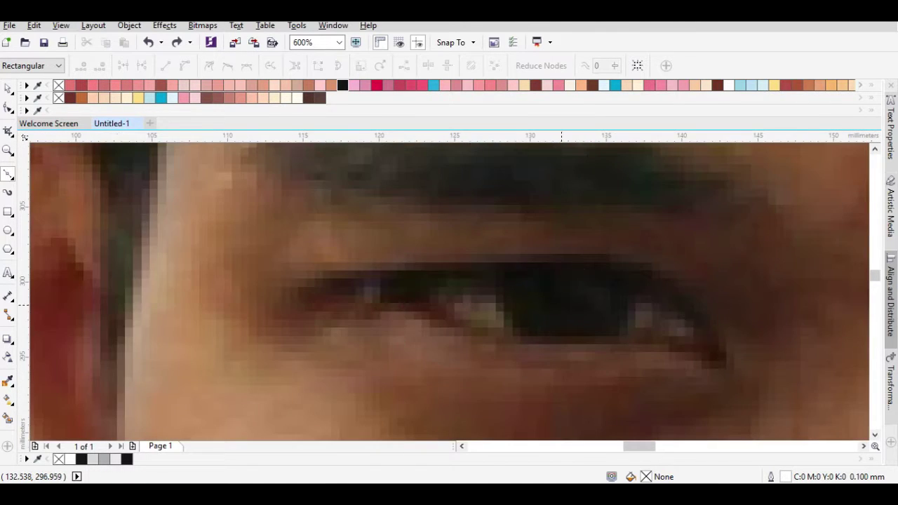
pyautogui.hscroll(2, 562, 305)
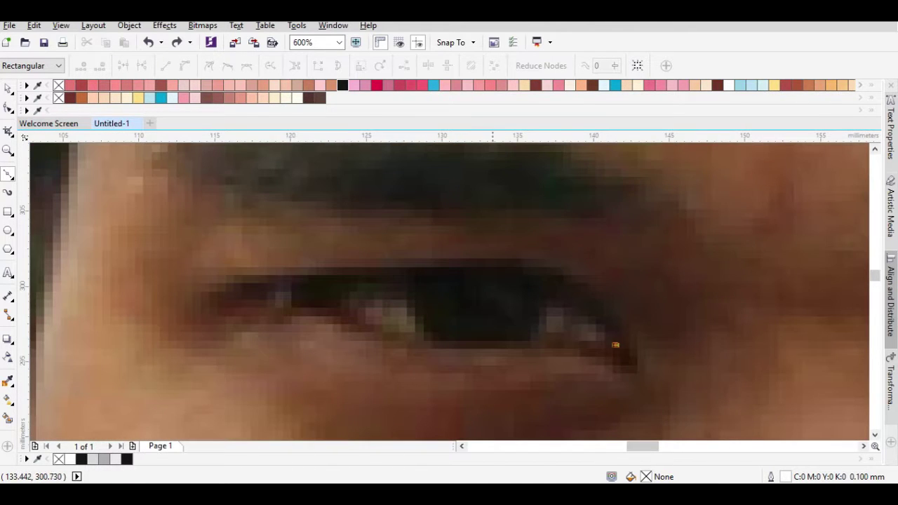
pyautogui.moveTo(379, 274); pyautogui.dragTo(379, 274)
pyautogui.click(323, 285)
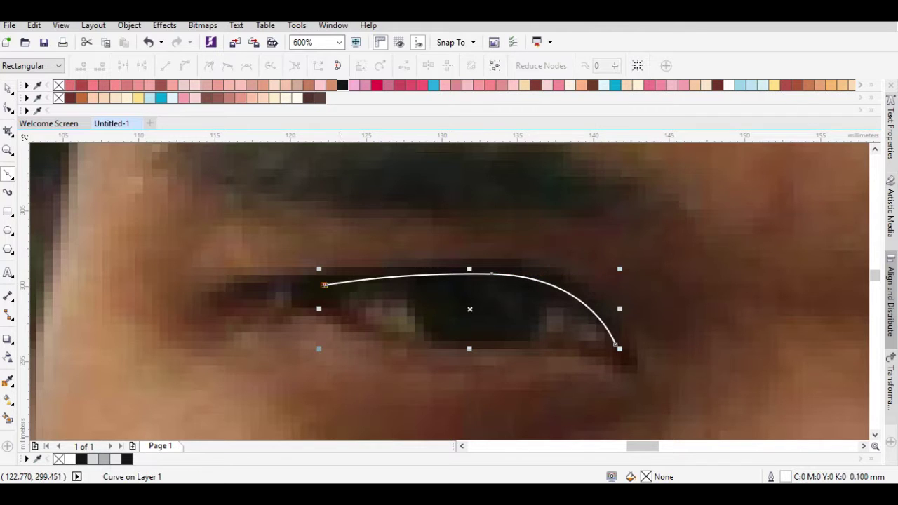
pyautogui.moveTo(586, 328); pyautogui.dragTo(562, 332)
pyautogui.press('F10')
pyautogui.scroll(2, 424, 347)
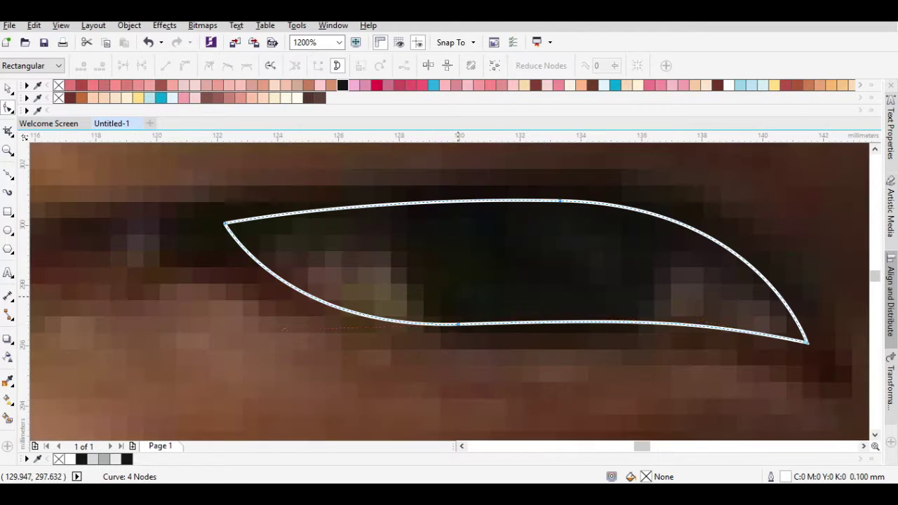
pyautogui.moveTo(457, 323); pyautogui.dragTo(500, 328)
# - Draw a circle about 9.3 mm in diameter over the other eye's iris, positioned and resized to match the photo
pyautogui.scroll(-2, 398, 284)
pyautogui.hscroll(3, 449, 292)
pyautogui.press('F7')
pyautogui.moveTo(306, 228); pyautogui.dragTo(433, 353)
pyautogui.press('space')
pyautogui.moveTo(370, 290); pyautogui.dragTo(337, 280)
pyautogui.moveTo(401, 217); pyautogui.dragTo(421, 222)
pyautogui.hotkey('ctrl', 'a')
pyautogui.press('Tab')
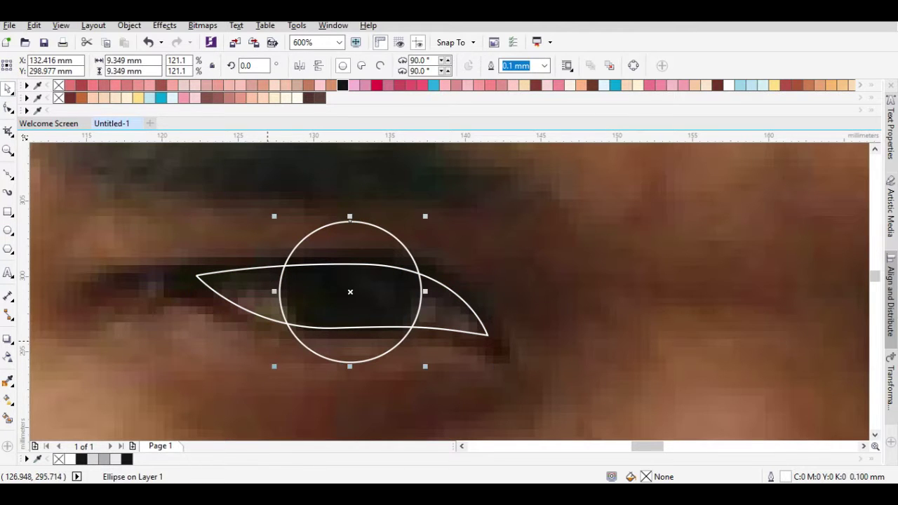
# - Intersect the iris circle with the eye outline, keeping only the part inside the eye
pyautogui.hotkey('ctrl', 'a')
pyautogui.press('Tab')
pyautogui.moveTo(427, 213); pyautogui.dragTo(419, 231)
pyautogui.press('Escape')
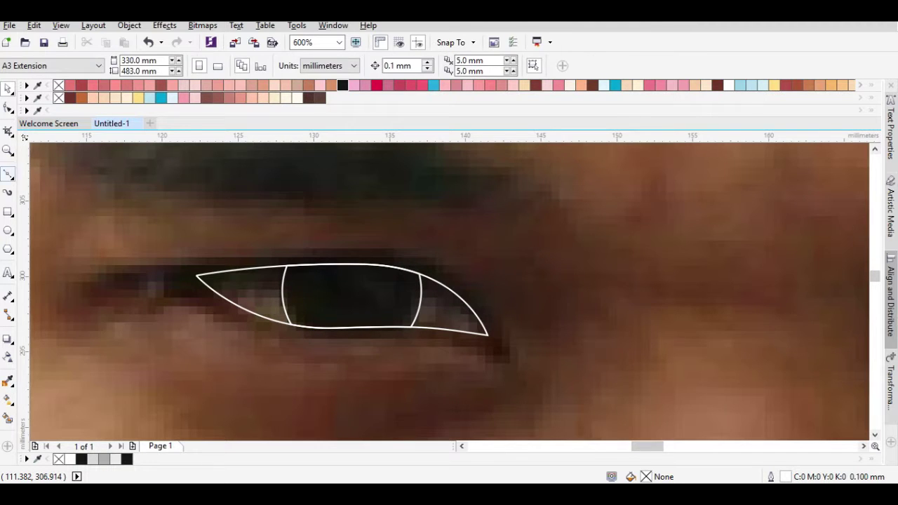
# - Draw a small teardrop highlight inside the second iris and fill it white
pyautogui.press('F10')
pyautogui.scroll(1, 449, 291)
pyautogui.click(413, 243)
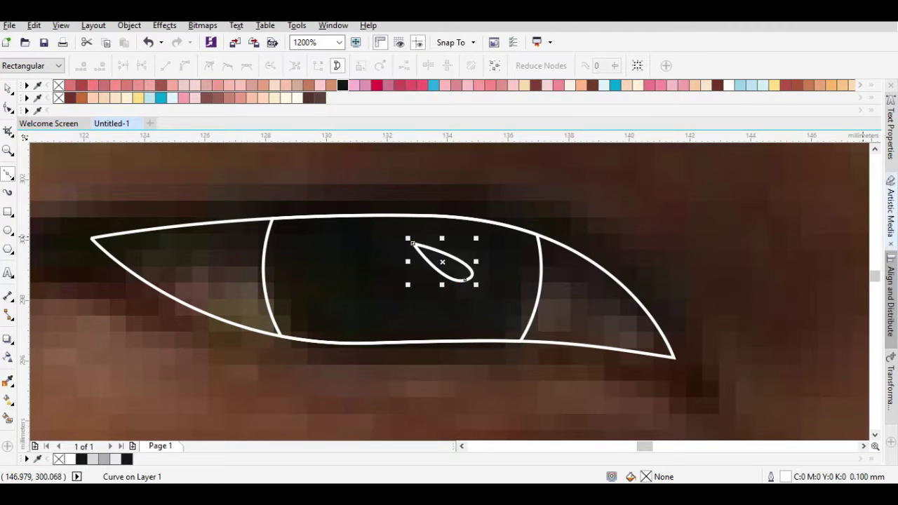
pyautogui.click(729, 85)
# - Select the second eye's iris shape and fill it black
pyautogui.press('space')
pyautogui.press('Tab')
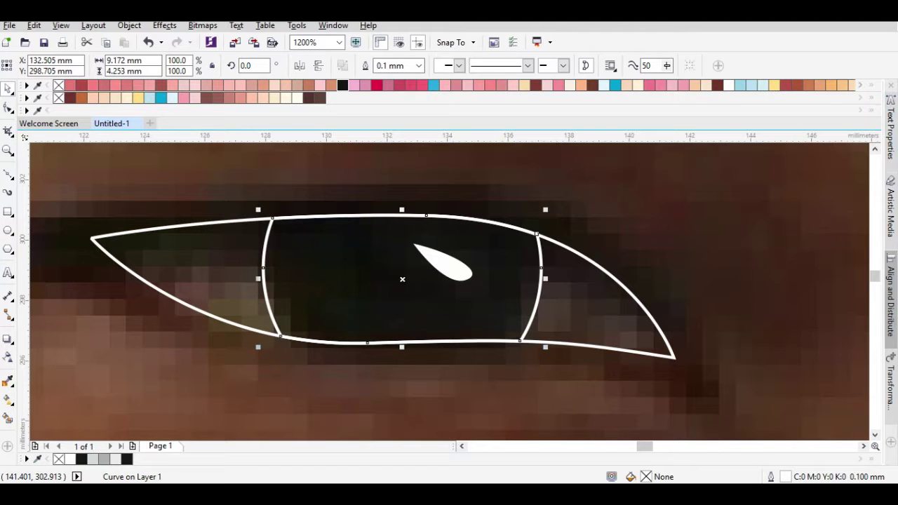
pyautogui.click(81, 459)
# - Draw a closed shadow shape covering the upper part and both corners of the second eye
pyautogui.click(8, 173)
pyautogui.click(205, 362)
pyautogui.moveTo(227, 247); pyautogui.dragTo(267, 244)
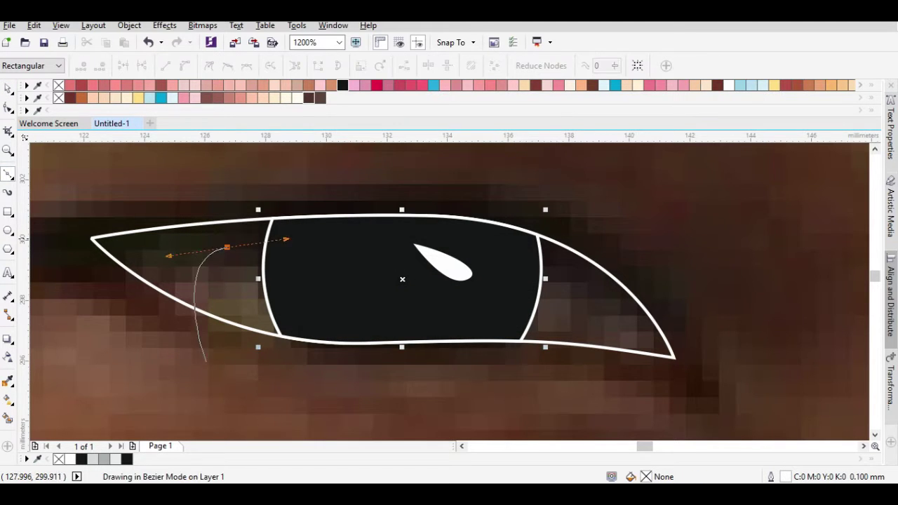
pyautogui.moveTo(569, 295); pyautogui.dragTo(597, 330)
pyautogui.click(685, 379)
pyautogui.moveTo(404, 179); pyautogui.dragTo(351, 176)
pyautogui.moveTo(51, 210); pyautogui.dragTo(50, 252)
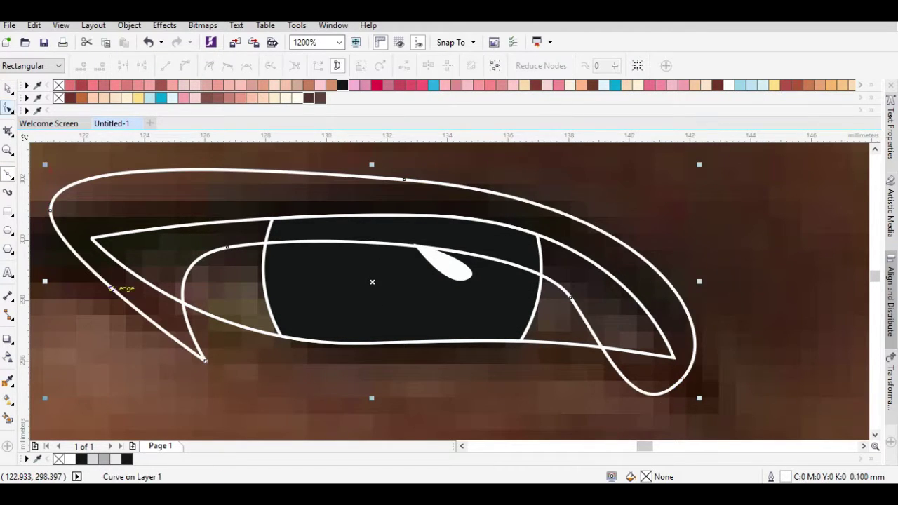
# - Confine the shadow shape to the second eye's outline, fill it grey and fill the eye outline white
pyautogui.press('space')
pyautogui.rightClick(163, 143)
pyautogui.click(199, 290)
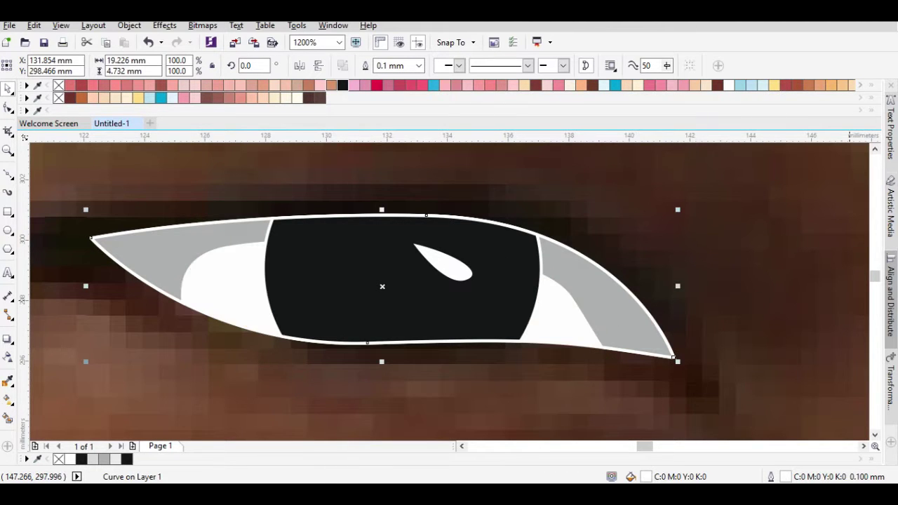
# - Select all parts of the second eye, remove their outlines and give the eye white a light grey fill
pyautogui.scroll(-1, 353, 276)
pyautogui.moveTo(171, 208); pyautogui.dragTo(641, 430)
pyautogui.press('b')
# - Draw a closed lash-line contour around the second eye, extending past both of its corners
pyautogui.click(537, 341)
pyautogui.moveTo(393, 236); pyautogui.dragTo(251, 233)
pyautogui.click(128, 249)
pyautogui.scroll(1, 128, 249)
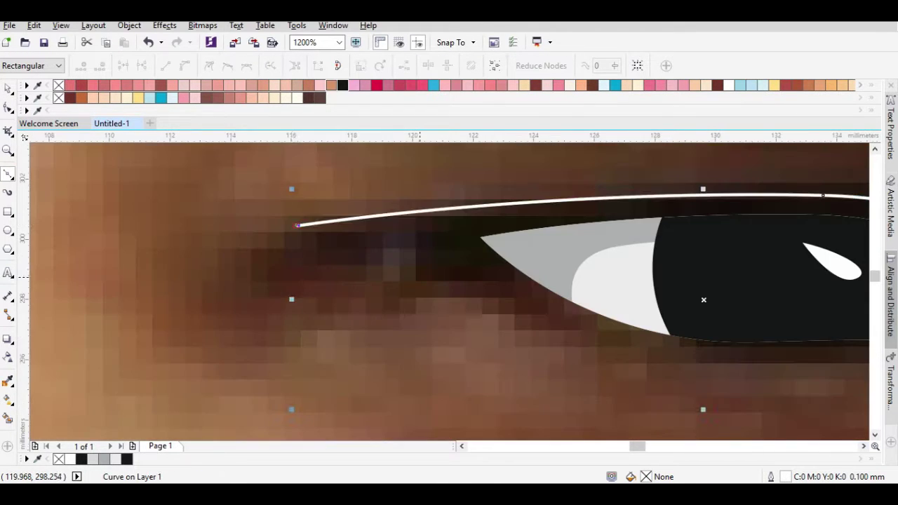
pyautogui.moveTo(239, 288); pyautogui.dragTo(271, 297)
pyautogui.moveTo(576, 319); pyautogui.dragTo(517, 294)
pyautogui.click(697, 344)
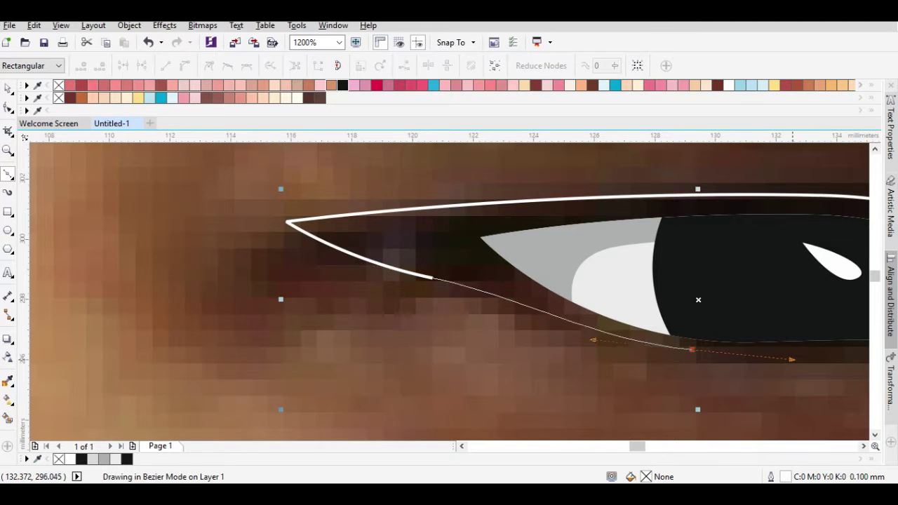
pyautogui.scroll(-1, 696, 344)
pyautogui.scroll(1, 828, 365)
pyautogui.moveTo(604, 337); pyautogui.dragTo(518, 283)
pyautogui.scroll(-2, 460, 317)
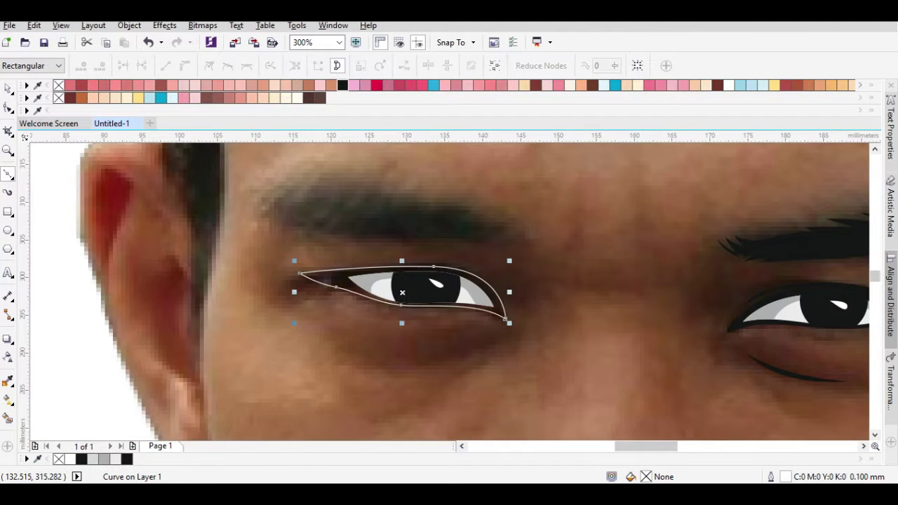
# - Fill the second eye's lash-line contour black, send it behind the eye parts and remove its outline
pyautogui.click(342, 85)
pyautogui.scroll(2, 396, 275)
pyautogui.hotkey('ctrl', 'pagedown')
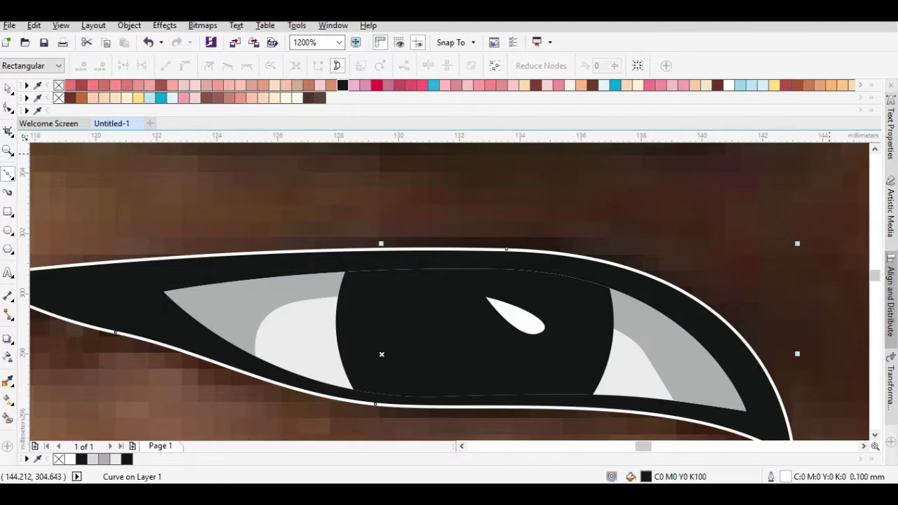
pyautogui.rightClick(58, 85)
# - Reshape the second eye's iris by moving its upper and lower edge nodes outward into the black lash line
pyautogui.press('F10')
pyautogui.scroll(-1, 500, 252)
pyautogui.scroll(1, 523, 264)
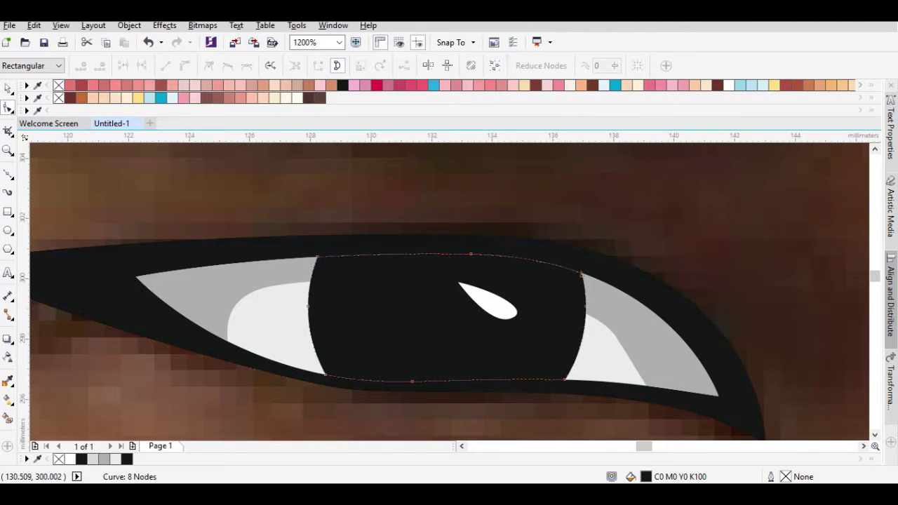
pyautogui.moveTo(317, 256); pyautogui.dragTo(325, 248)
pyautogui.moveTo(471, 254); pyautogui.dragTo(483, 243)
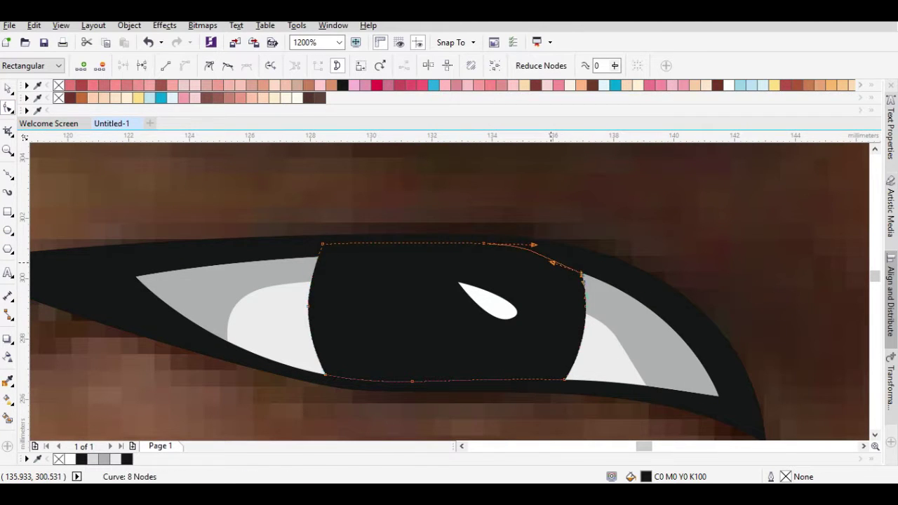
pyautogui.scroll(1, 413, 381)
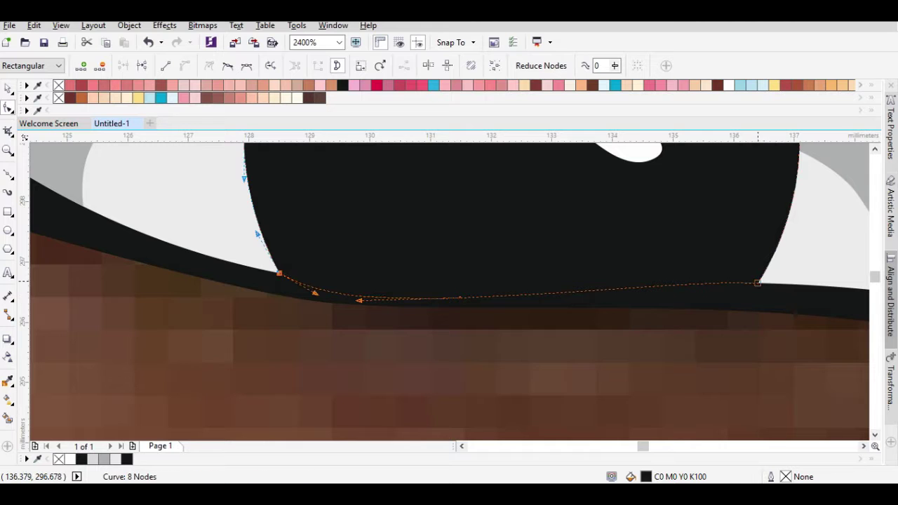
pyautogui.moveTo(685, 282); pyautogui.dragTo(688, 284)
# - Start the eyebrow outline above the second eye by tracing pointed hair tufts at its inner end
pyautogui.press('F5')
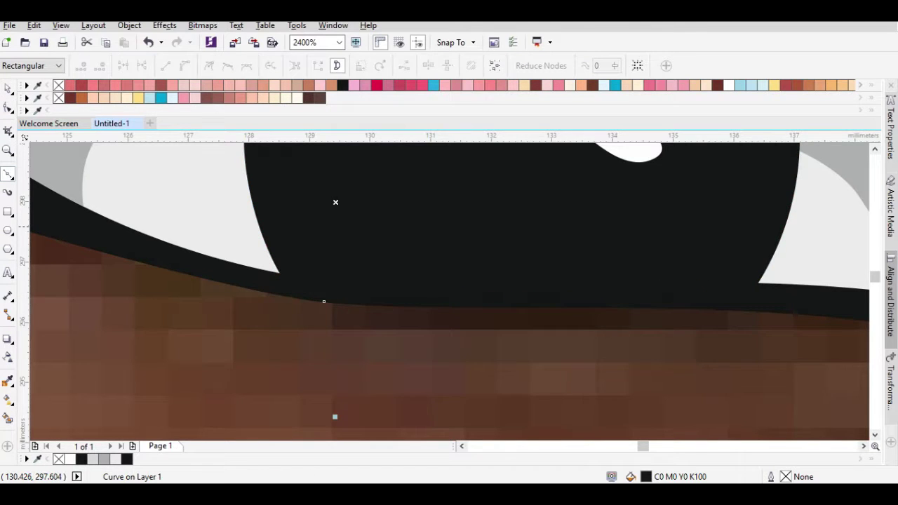
pyautogui.scroll(-1, 335, 202)
pyautogui.moveTo(496, 265); pyautogui.dragTo(411, 331)
pyautogui.hotkey('ctrl', 'z')
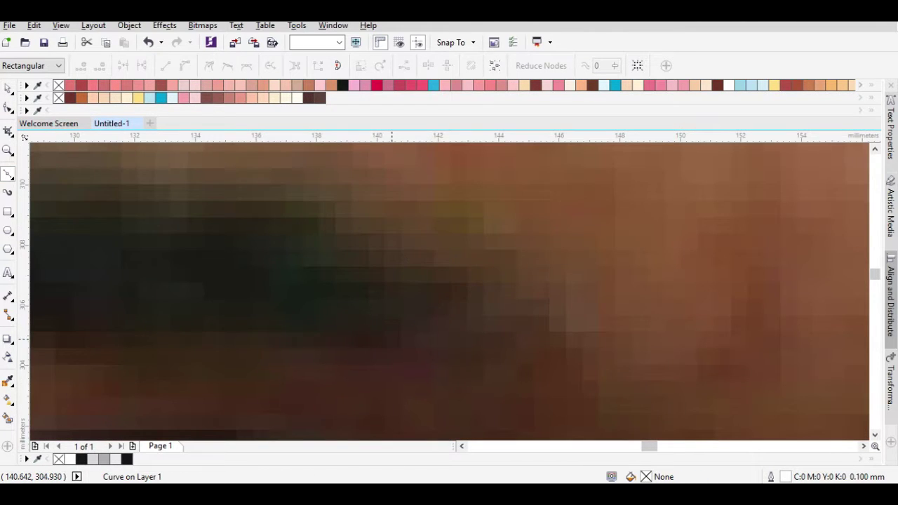
pyautogui.click(466, 239)
pyautogui.click(241, 236)
pyautogui.click(356, 184)
pyautogui.scroll(-2, 357, 184)
pyautogui.scroll(1, 402, 277)
pyautogui.moveTo(402, 276); pyautogui.dragTo(348, 270)
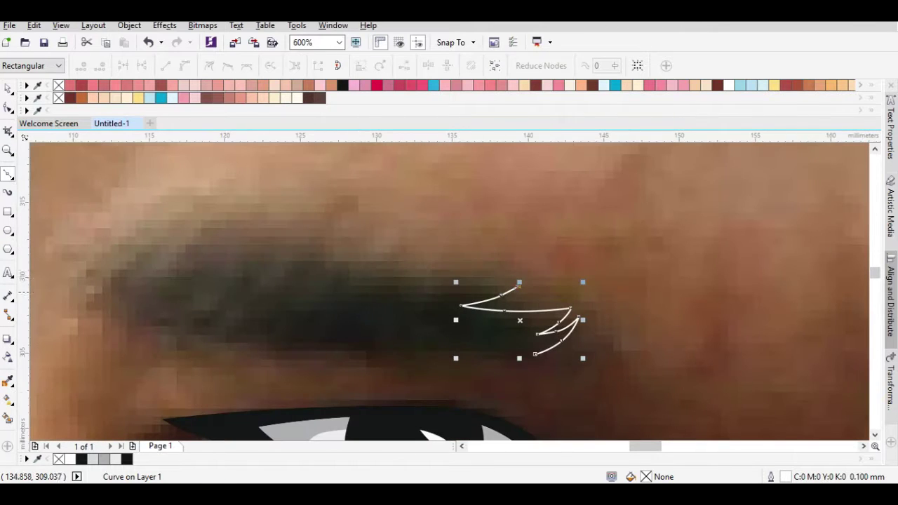
# - Trace the eyebrow's upper edge with hair-like spikes from the inner tufts to the outer tip
pyautogui.hotkey('ctrl', 'z')
pyautogui.scroll(1, 483, 304)
pyautogui.moveTo(458, 307); pyautogui.dragTo(475, 303)
pyautogui.moveTo(361, 293); pyautogui.dragTo(280, 277)
pyautogui.scroll(-1, 280, 276)
pyautogui.moveTo(418, 264); pyautogui.dragTo(338, 258)
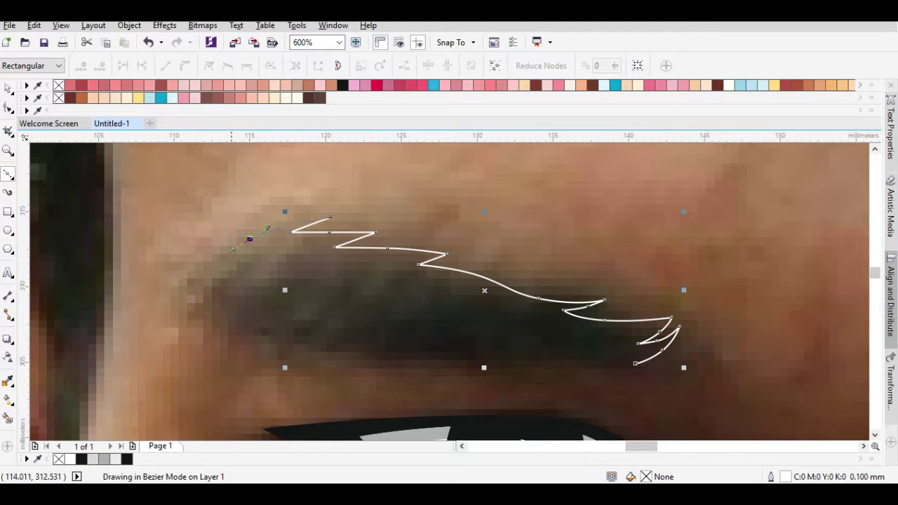
pyautogui.moveTo(239, 258); pyautogui.dragTo(237, 259)
pyautogui.click(177, 279)
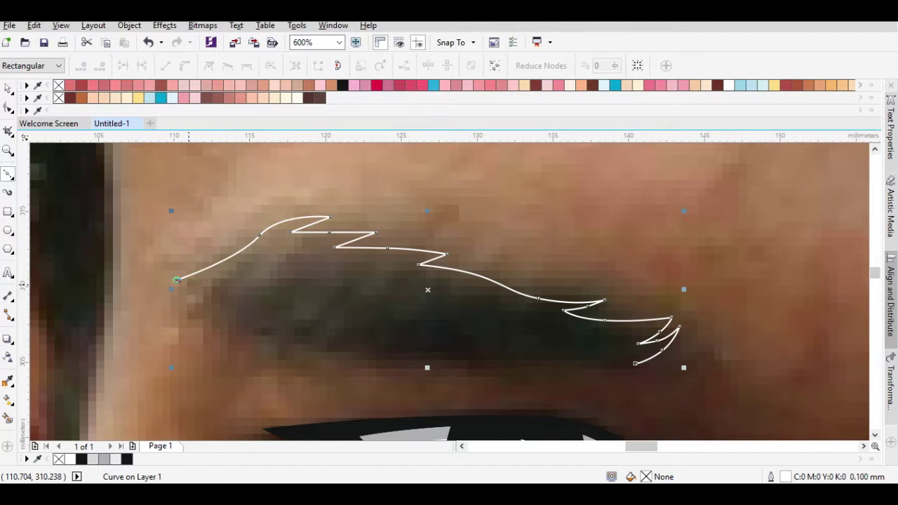
# - Trace the eyebrow's lower edge from the outer tip back to the inner end with small hair notches
pyautogui.moveTo(301, 338); pyautogui.dragTo(301, 338)
pyautogui.click(363, 344)
pyautogui.moveTo(311, 318); pyautogui.dragTo(370, 336)
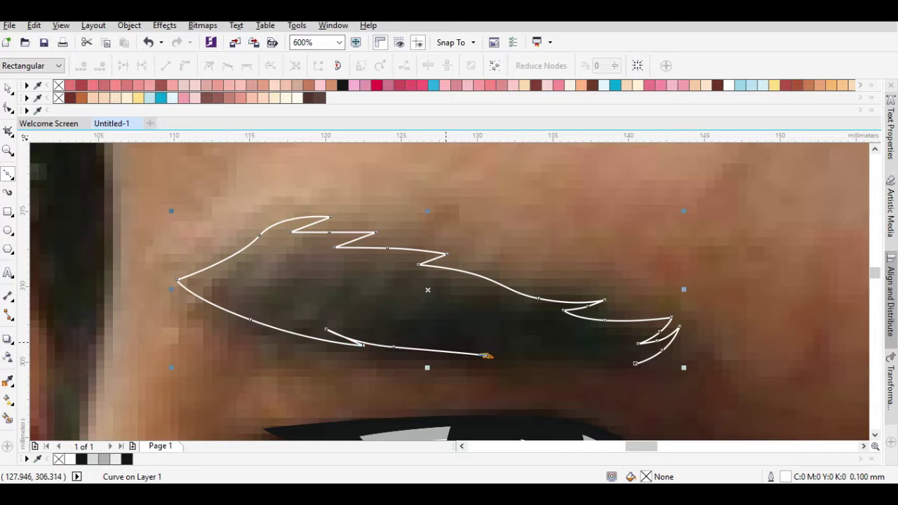
pyautogui.scroll(1, 486, 356)
pyautogui.click(486, 356)
pyautogui.click(592, 361)
pyautogui.scroll(1, 592, 360)
pyautogui.click(572, 355)
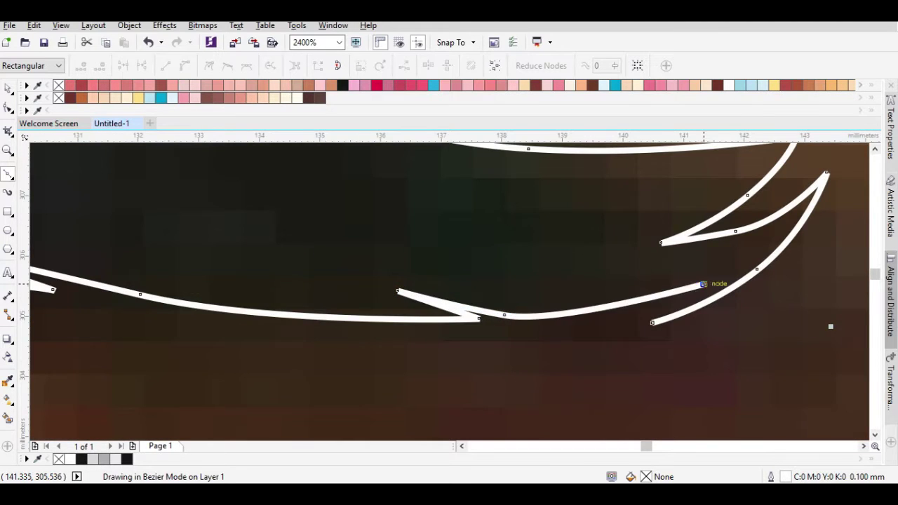
# - Fill the second eyebrow shape black and remove its outline
pyautogui.press('F3')
pyautogui.press('F3')
pyautogui.press('F3')
pyautogui.click(343, 85)
pyautogui.rightClick(58, 85)
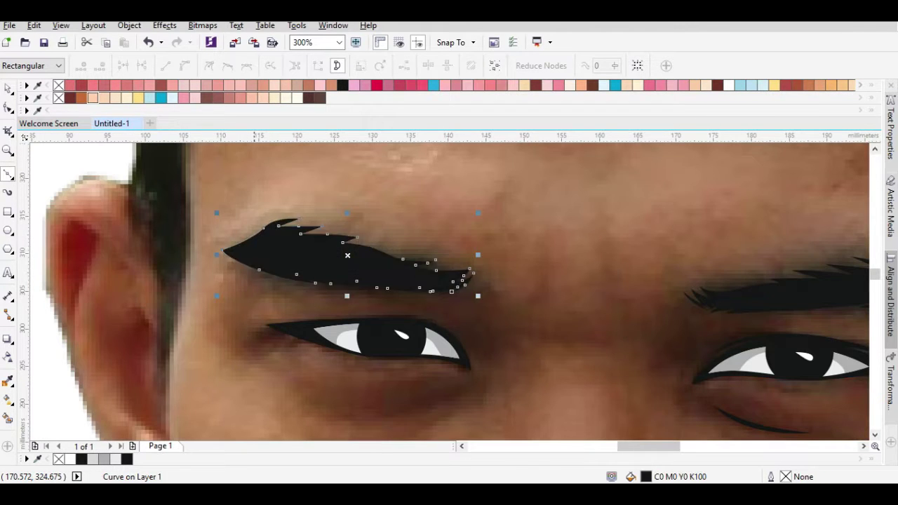
# - Draw a thin curved crease under the second eye, fill it black and remove its outline
pyautogui.hotkey('shift', 'F4')
pyautogui.scroll(4, 309, 235)
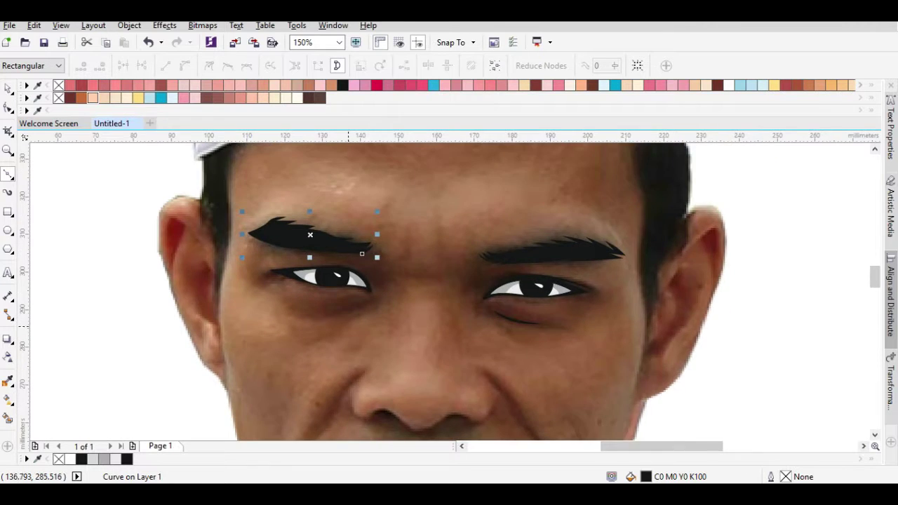
pyautogui.scroll(3, 348, 326)
pyautogui.click(445, 301)
pyautogui.click(581, 250)
pyautogui.press('space')
pyautogui.click(342, 85)
pyautogui.rightClick(58, 85)
# - Draw a closed crescent around the left wing of the nose and fill it black without an outline
pyautogui.scroll(-2, 476, 238)
pyautogui.scroll(2, 476, 239)
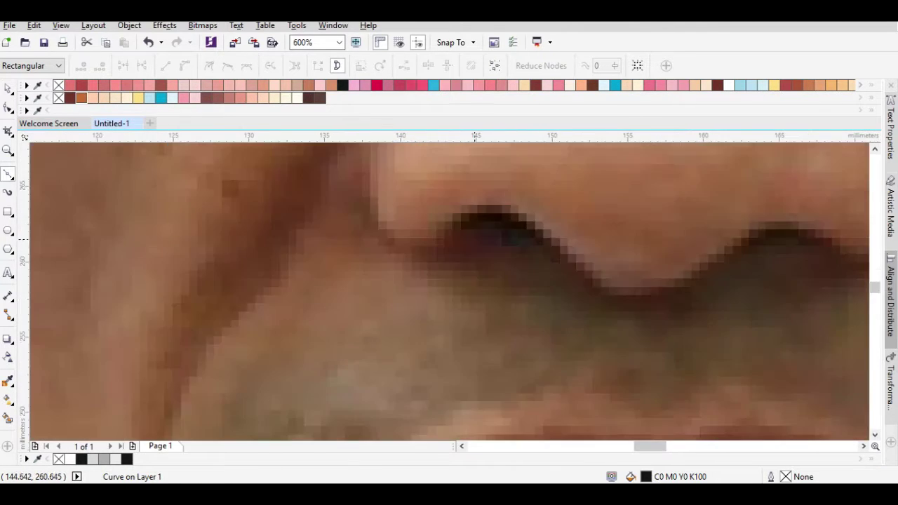
pyautogui.scroll(-2, 476, 239)
pyautogui.press('Escape')
pyautogui.scroll(2, 448, 298)
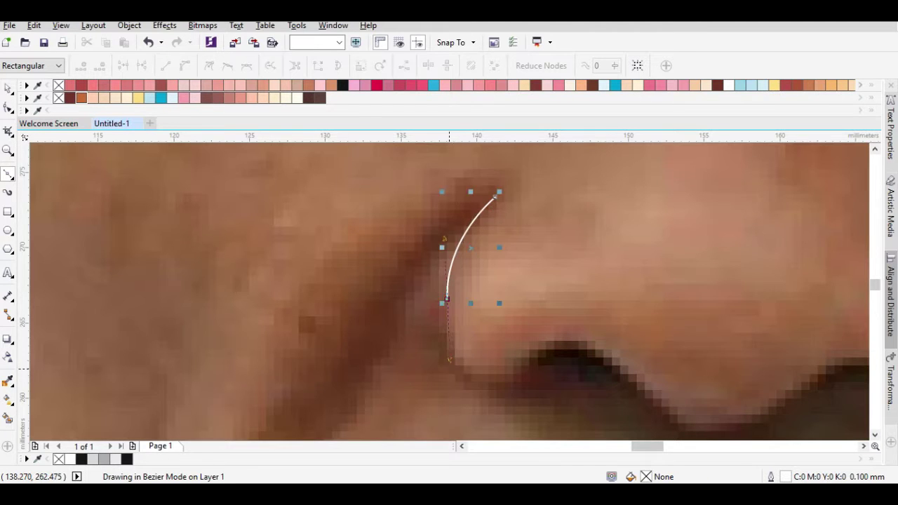
pyautogui.moveTo(572, 377); pyautogui.dragTo(580, 377)
pyautogui.moveTo(449, 403); pyautogui.dragTo(452, 406)
pyautogui.click(343, 85)
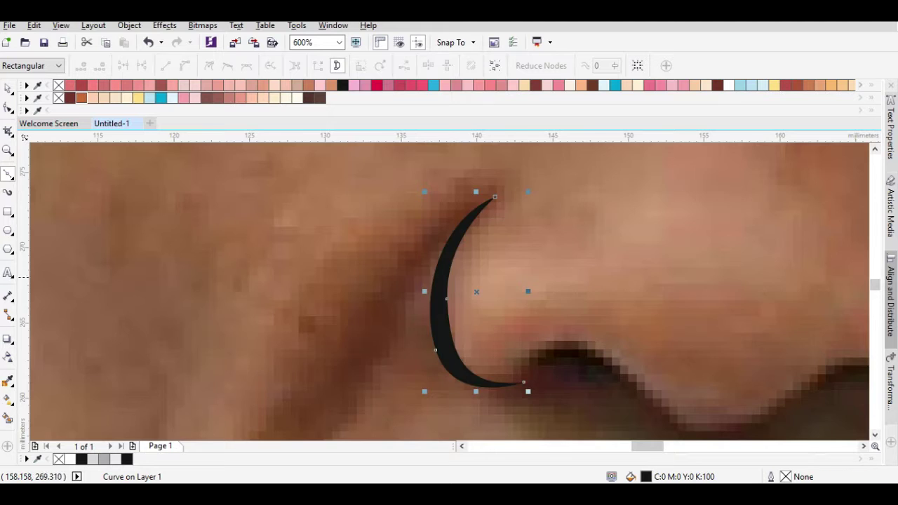
# - Draw a crescent around the right wing of the nose, smooth its outer curve and fill it black without an outline
pyautogui.scroll(-2, 435, 197)
pyautogui.scroll(2, 406, 186)
pyautogui.click(406, 187)
pyautogui.moveTo(465, 268); pyautogui.dragTo(477, 320)
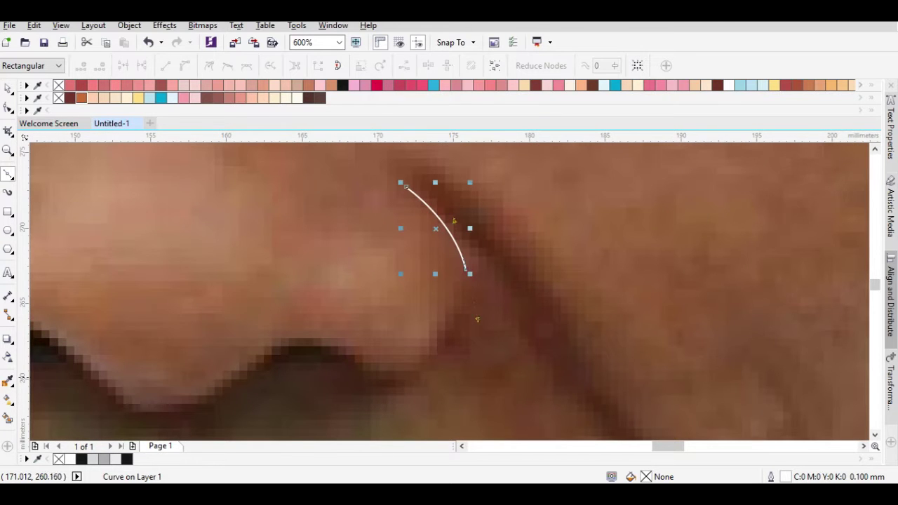
pyautogui.moveTo(336, 377); pyautogui.dragTo(337, 380)
pyautogui.moveTo(468, 338); pyautogui.dragTo(491, 292)
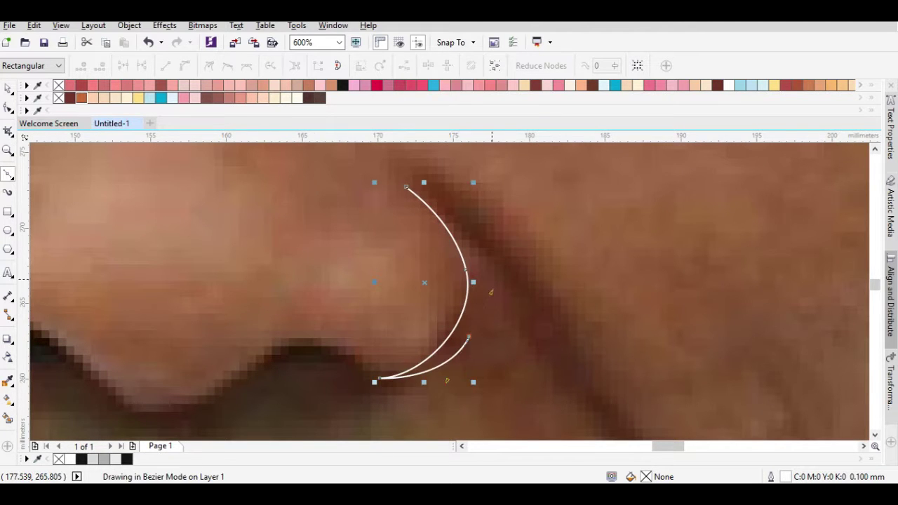
pyautogui.moveTo(485, 233); pyautogui.dragTo(485, 233)
pyautogui.press('F10')
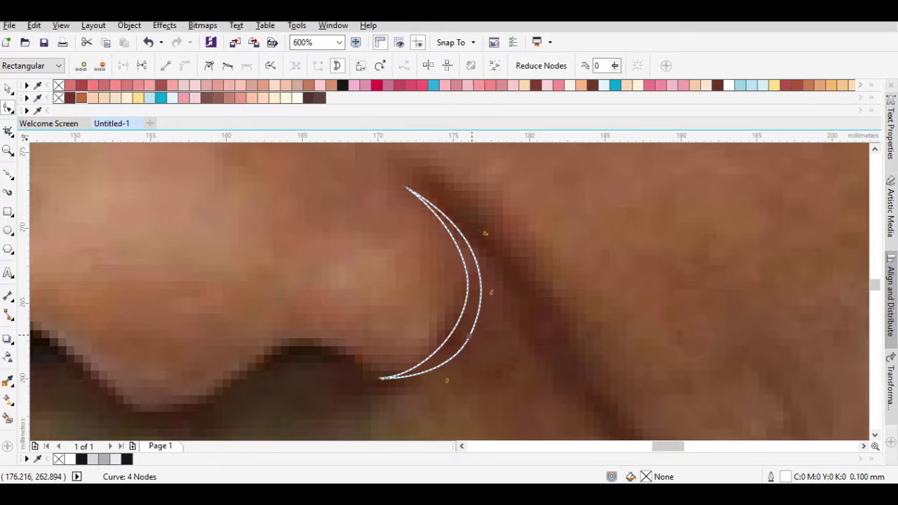
pyautogui.click(380, 377)
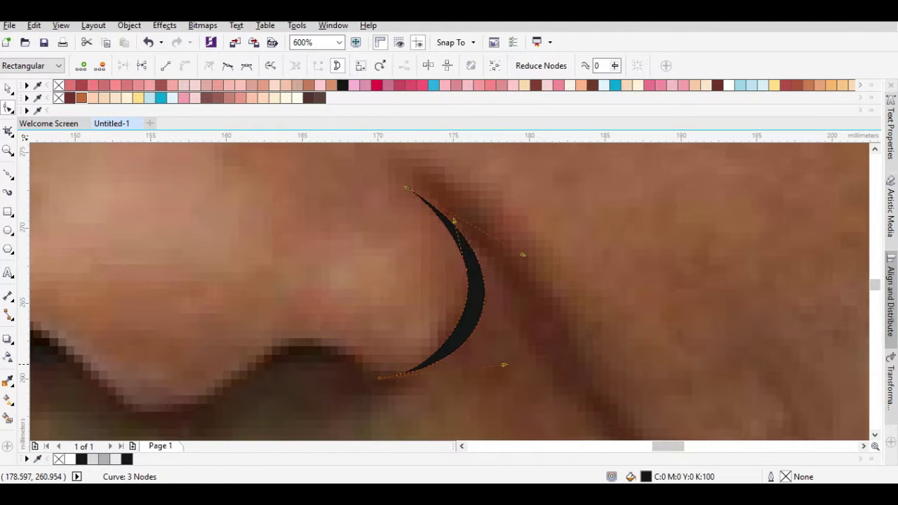
# - Trace the upper edge of the nose's underside as a wavy curve from the left nostril to the right nostril
pyautogui.press('space')
pyautogui.press('F4')
pyautogui.scroll(10, 481, 288)
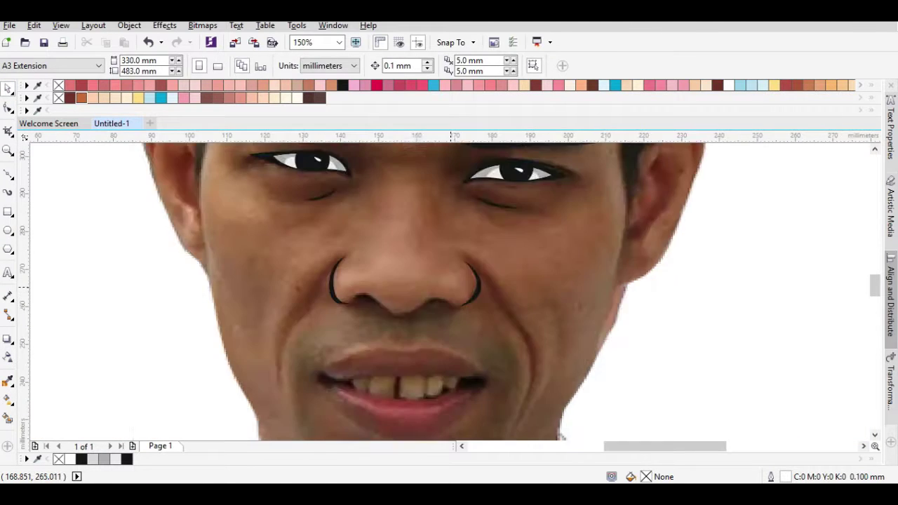
pyautogui.press('F5')
pyautogui.moveTo(526, 321); pyautogui.dragTo(615, 257)
pyautogui.scroll(-2, 616, 257)
pyautogui.moveTo(391, 242)
pyautogui.mouseDown()
pyautogui.moveTo(492, 317)
pyautogui.moveTo(579, 320)
pyautogui.mouseUp()
pyautogui.moveTo(665, 267); pyautogui.dragTo(734, 299)
pyautogui.hotkey('ctrl', 'z')
pyautogui.scroll(2, 824, 277)
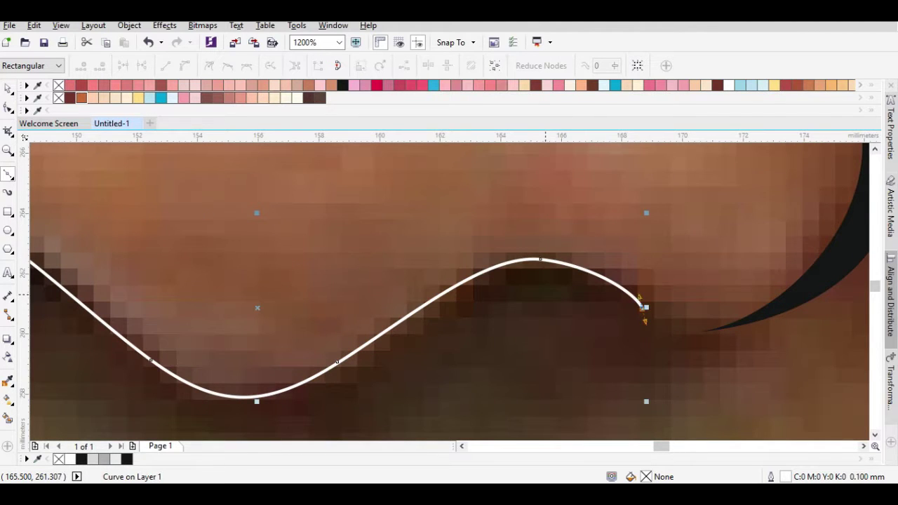
# - Trace the lower edge back to the left nostril to close the shape, fill it black and remove its outline
pyautogui.hscroll(-3, 481, 275)
pyautogui.moveTo(393, 314); pyautogui.dragTo(361, 311)
pyautogui.hscroll(-3, 421, 316)
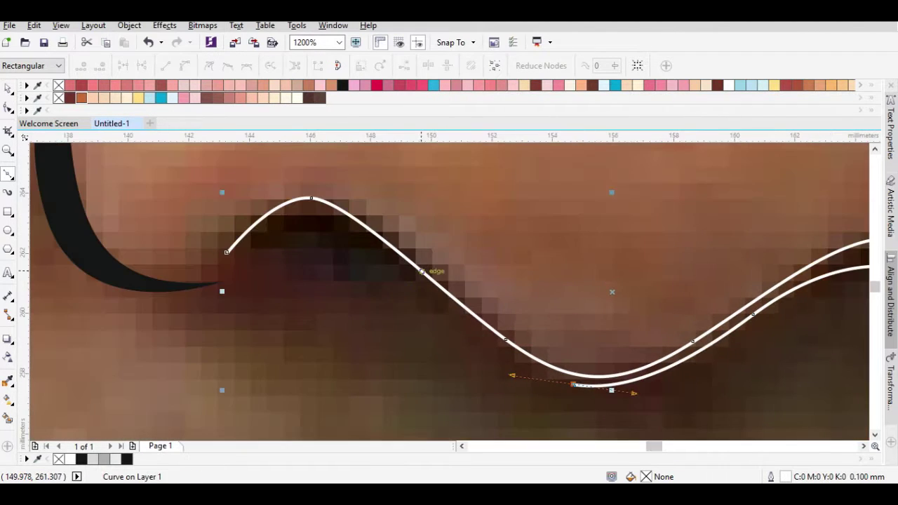
pyautogui.click(400, 278)
pyautogui.click(228, 252)
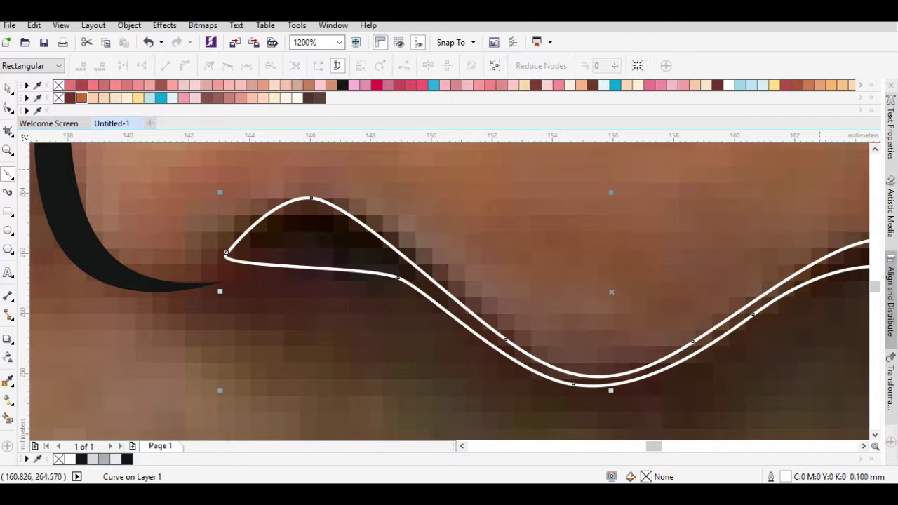
pyautogui.click(342, 85)
pyautogui.rightClick(59, 85)
# - Draw an open curve along the right smile crease from the nose wing down past the corner of the mouth
pyautogui.press('F4')
pyautogui.scroll(3, 423, 211)
pyautogui.scroll(-2, 423, 210)
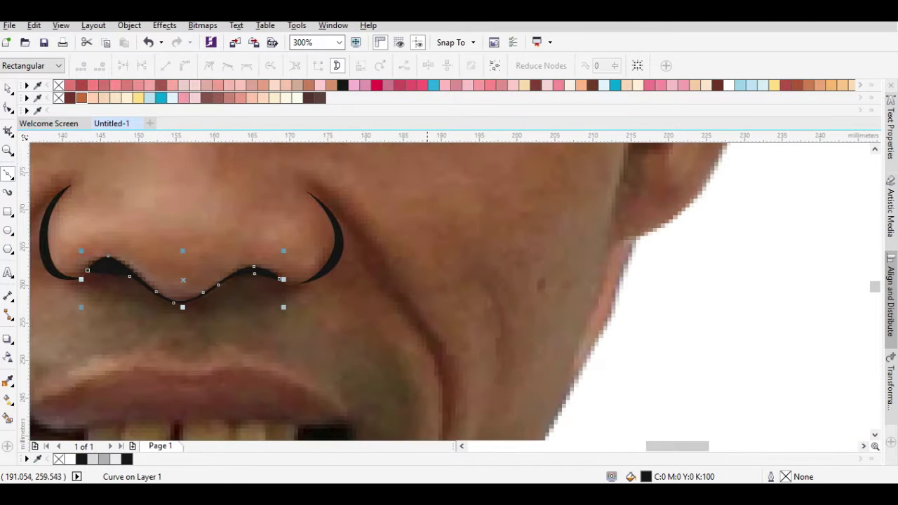
pyautogui.click(309, 192)
pyautogui.click(399, 300)
pyautogui.scroll(-2, 422, 280)
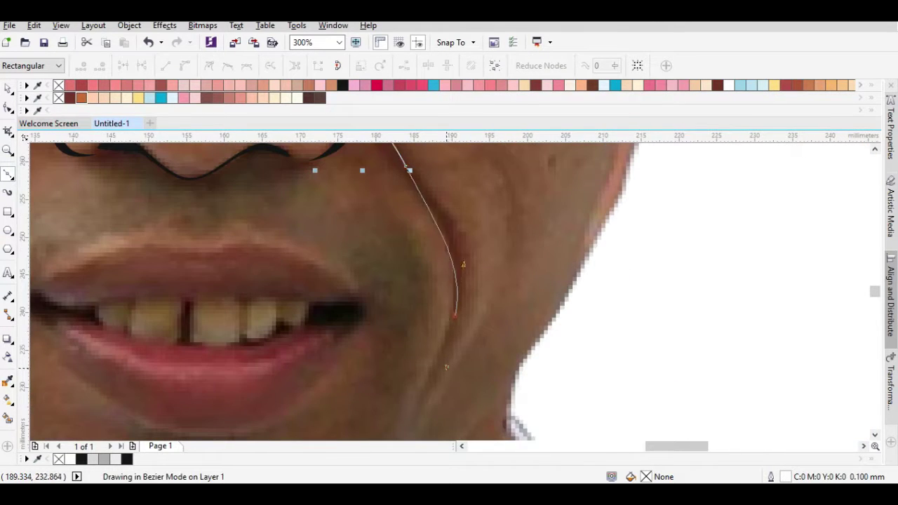
pyautogui.moveTo(447, 363); pyautogui.dragTo(443, 375)
pyautogui.scroll(-2, 462, 297)
pyautogui.scroll(-3, 468, 290)
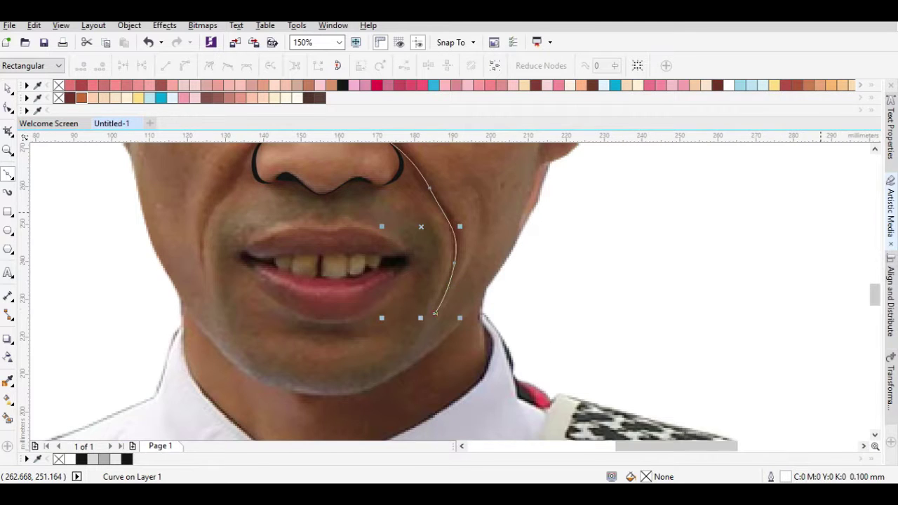
# - Apply a tapered artistic media stroke to the right smile crease and set its width to 1.062 mm
pyautogui.click(890, 207)
pyautogui.click(777, 245)
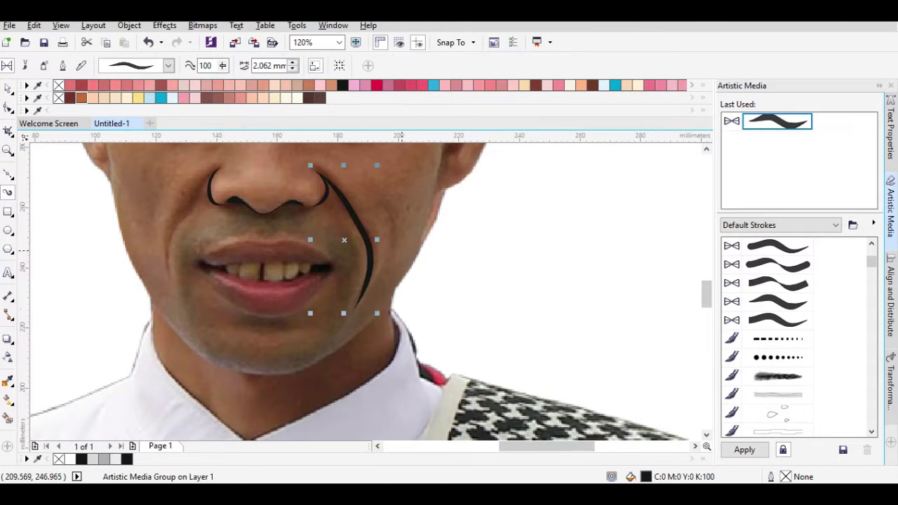
pyautogui.scroll(3, 349, 218)
pyautogui.scroll(-2, 463, 280)
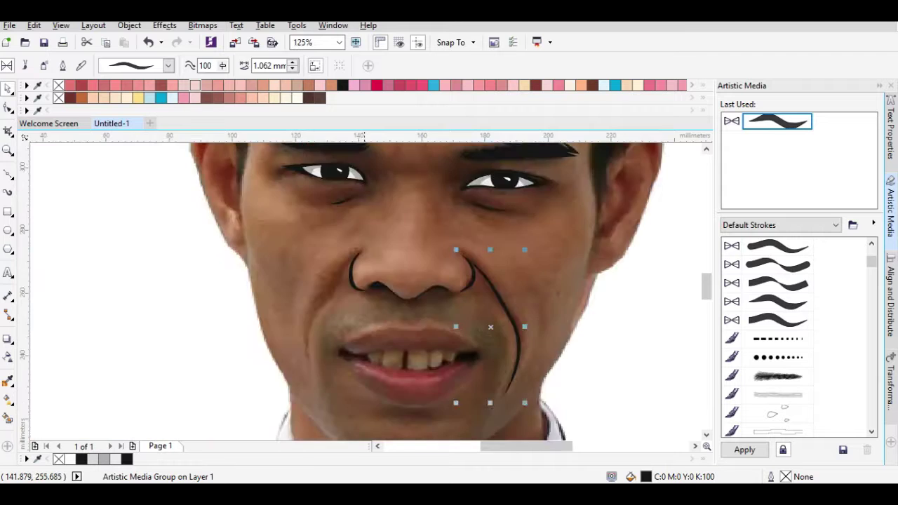
# - Draw the left smile crease from the nose wing past the mouth corner and give it the same 1.062 mm tapered artistic stroke
pyautogui.press('F10')
pyautogui.scroll(4, 463, 179)
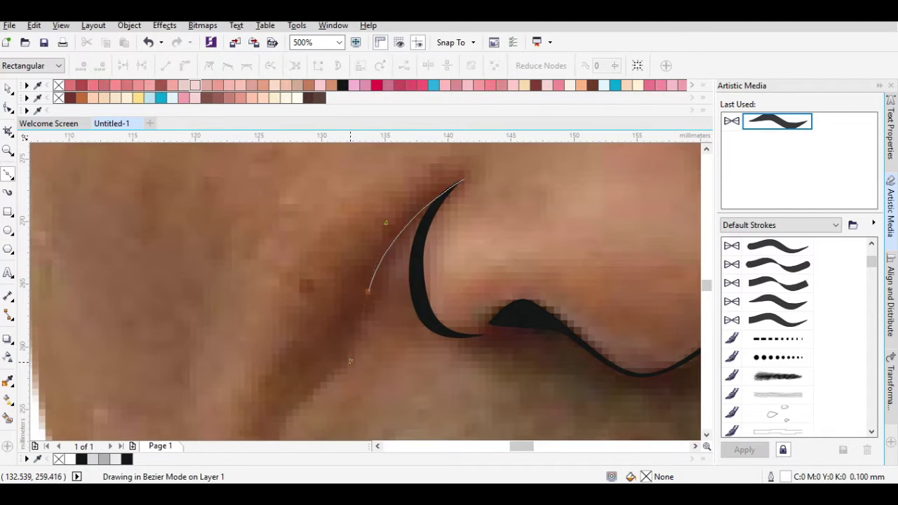
pyautogui.moveTo(350, 361); pyautogui.dragTo(391, 246)
pyautogui.scroll(-2, 279, 364)
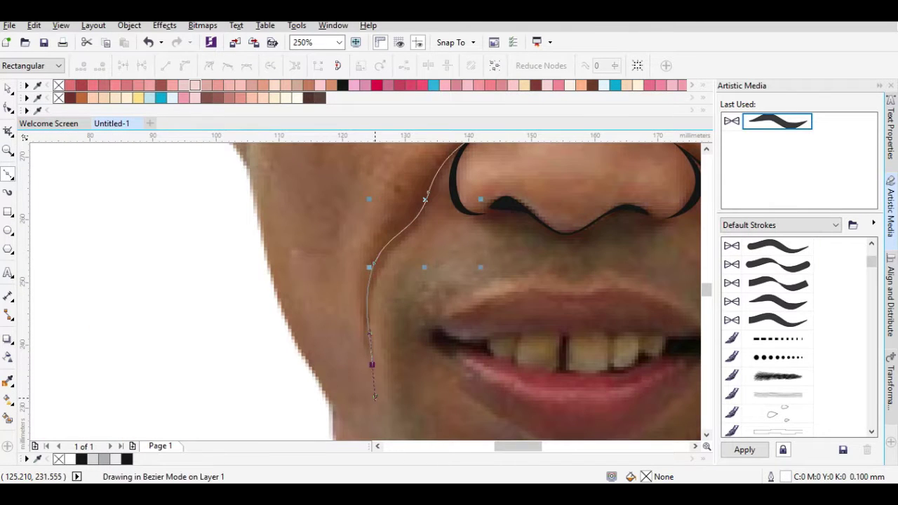
pyautogui.press('i')
pyautogui.scroll(-2, 365, 291)
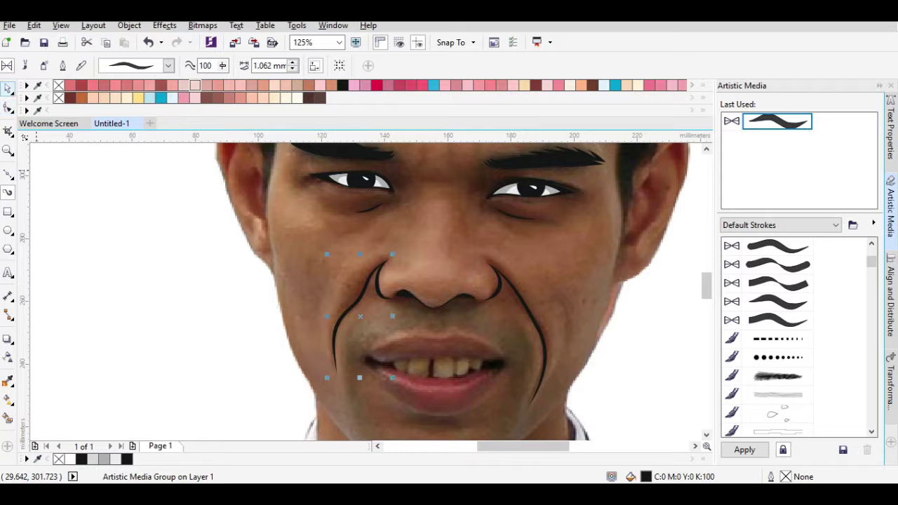
# - Trace the upper lip's outer edge from the left mouth corner over the cupid's bow towards the right corner
pyautogui.press('space')
pyautogui.press('Escape')
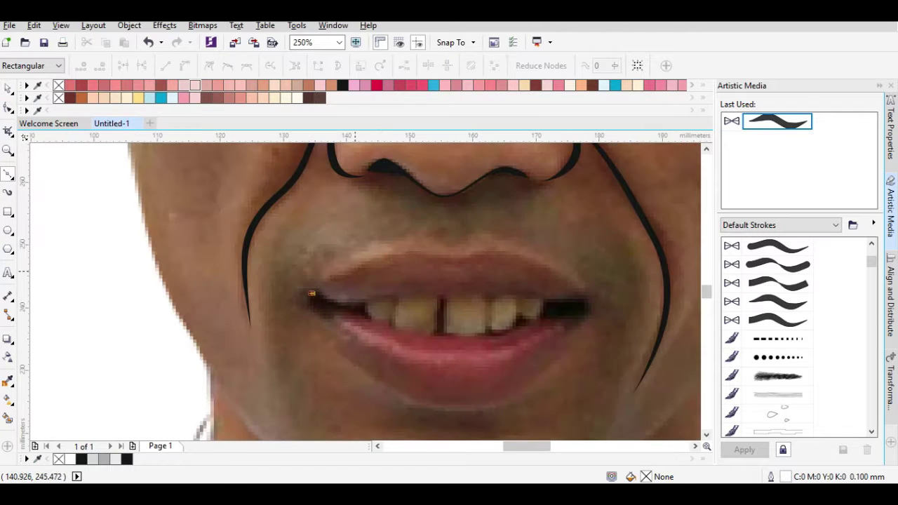
pyautogui.scroll(2, 311, 293)
pyautogui.moveTo(472, 255); pyautogui.dragTo(471, 256)
pyautogui.moveTo(519, 278); pyautogui.dragTo(554, 278)
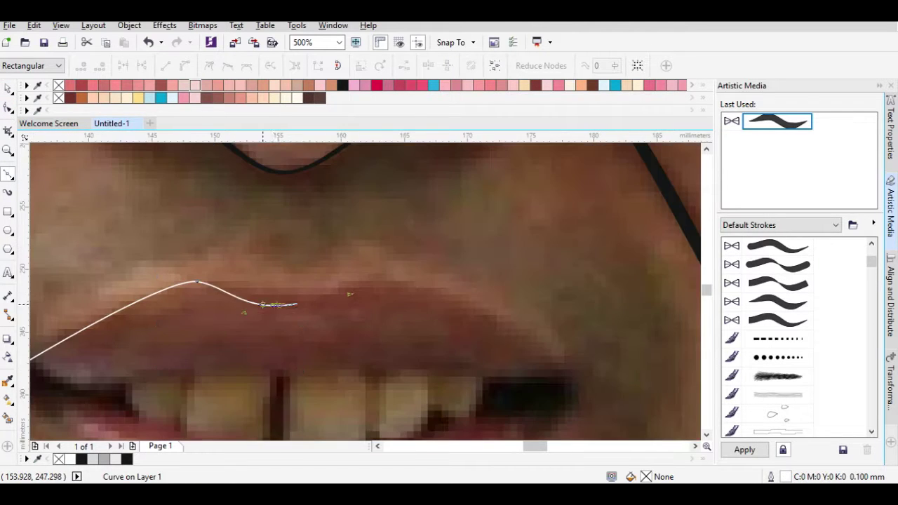
pyautogui.click(426, 301)
pyautogui.scroll(-4, 426, 300)
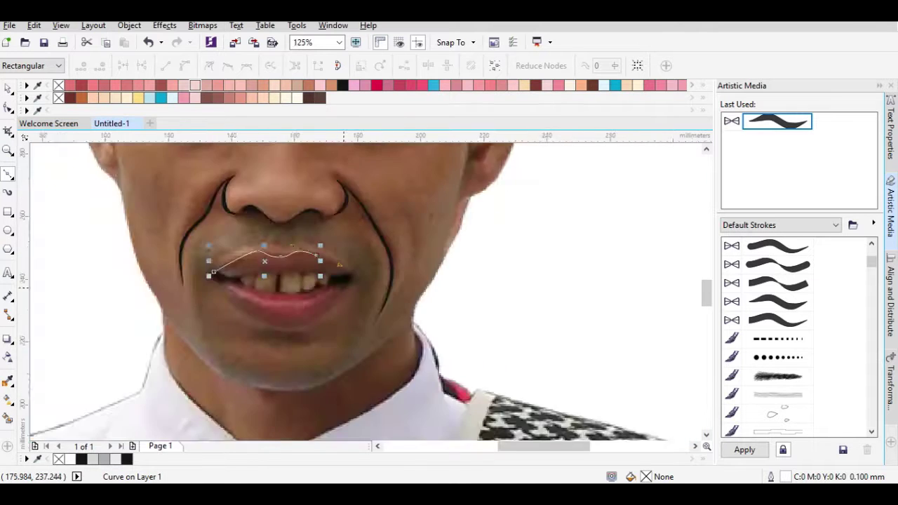
# - Continue the lip outline around the right mouth corner and along the lower edge of the lower lip
pyautogui.scroll(4, 354, 223)
pyautogui.scroll(-3, 404, 275)
pyautogui.scroll(3, 378, 292)
pyautogui.moveTo(271, 367); pyautogui.dragTo(271, 367)
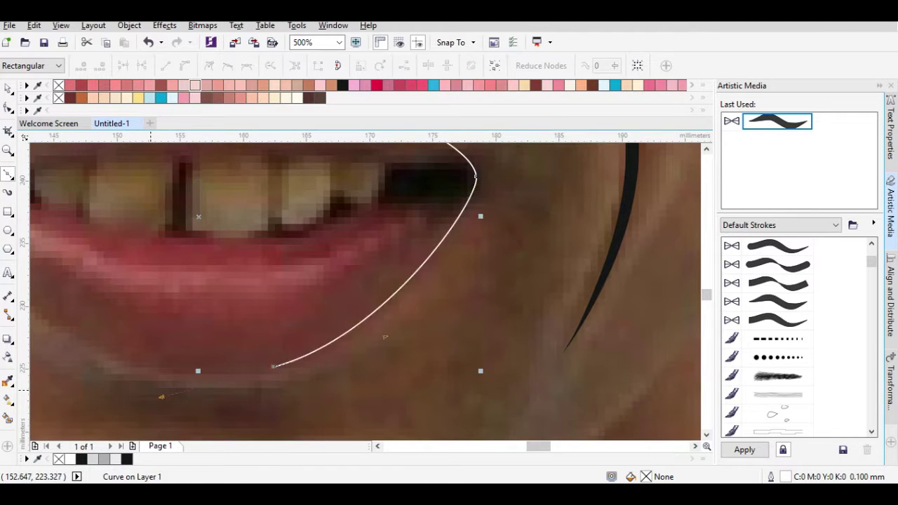
pyautogui.scroll(-2, 271, 367)
pyautogui.moveTo(279, 253); pyautogui.dragTo(202, 195)
# - Bring the lower lip's edge back up to the left mouth corner and close the lip outline
pyautogui.scroll(-4, 202, 194)
pyautogui.scroll(4, 145, 149)
pyautogui.moveTo(351, 245); pyautogui.dragTo(360, 281)
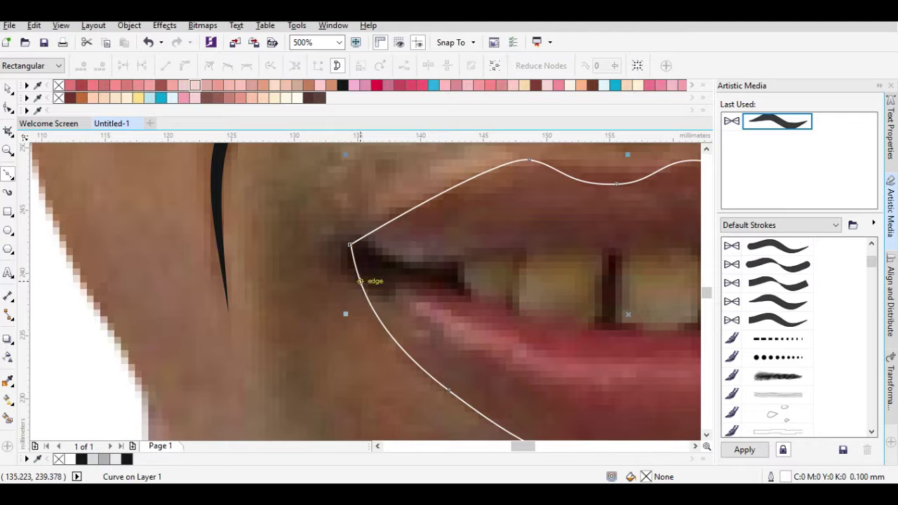
pyautogui.moveTo(354, 245); pyautogui.dragTo(365, 246)
pyautogui.scroll(-4, 365, 245)
pyautogui.scroll(4, 336, 245)
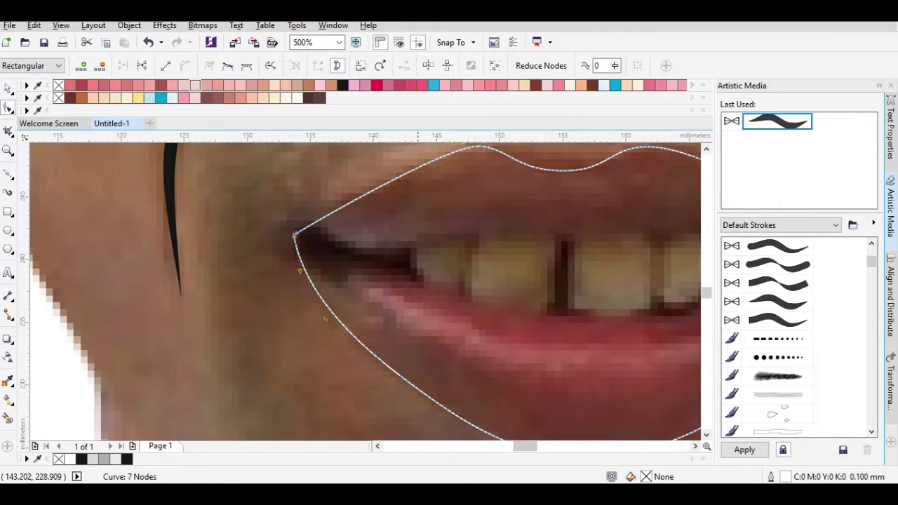
# - Delete the surplus node at the lip outline's left corner
pyautogui.scroll(-1, 302, 242)
pyautogui.scroll(1, 302, 242)
pyautogui.moveTo(236, 191); pyautogui.dragTo(284, 237)
pyautogui.click(284, 236)
pyautogui.press('Delete')
pyautogui.scroll(-2, 362, 237)
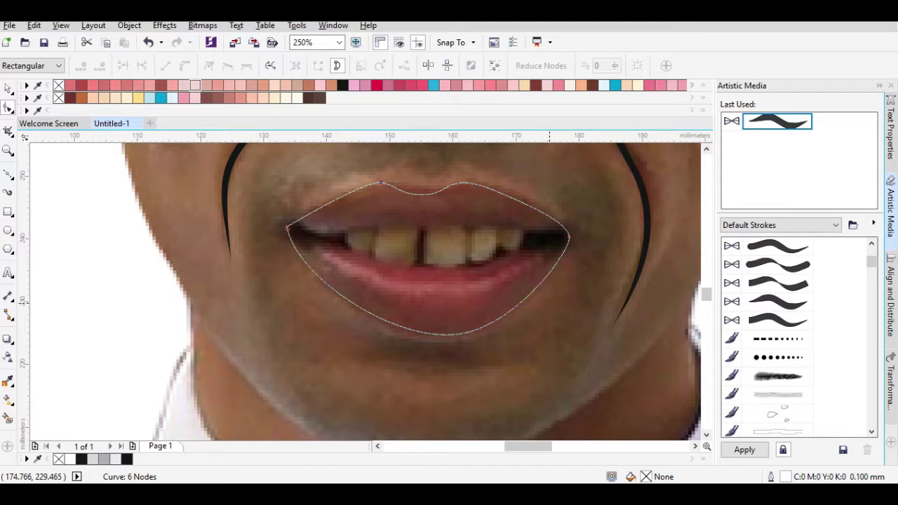
# - Adjust the lip outline's corner nodes and curve handles to follow the mouth corners in the photo
pyautogui.moveTo(570, 237); pyautogui.dragTo(567, 237)
pyautogui.scroll(2, 327, 253)
pyautogui.moveTo(329, 252); pyautogui.dragTo(331, 256)
pyautogui.scroll(-2, 389, 337)
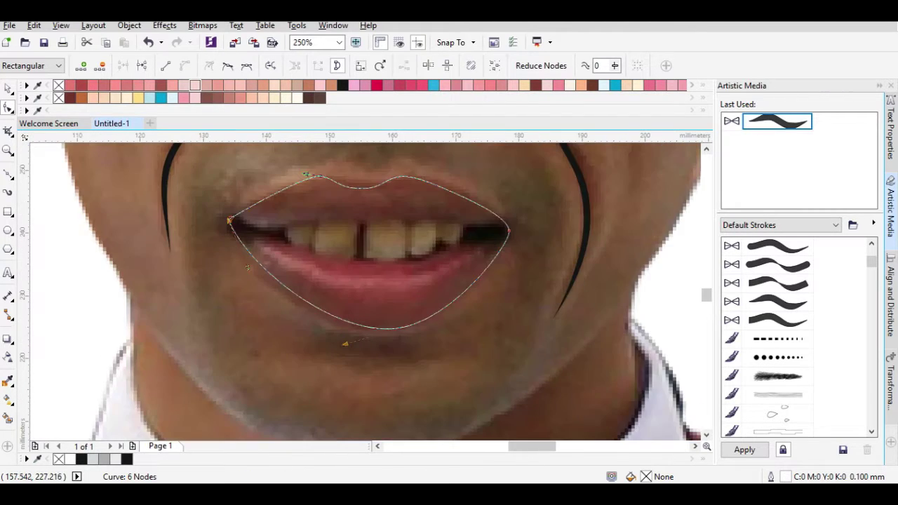
pyautogui.scroll(2, 400, 328)
pyautogui.moveTo(379, 288); pyautogui.dragTo(326, 288)
pyautogui.scroll(-2, 326, 289)
pyautogui.scroll(2, 327, 289)
pyautogui.scroll(-3, 409, 316)
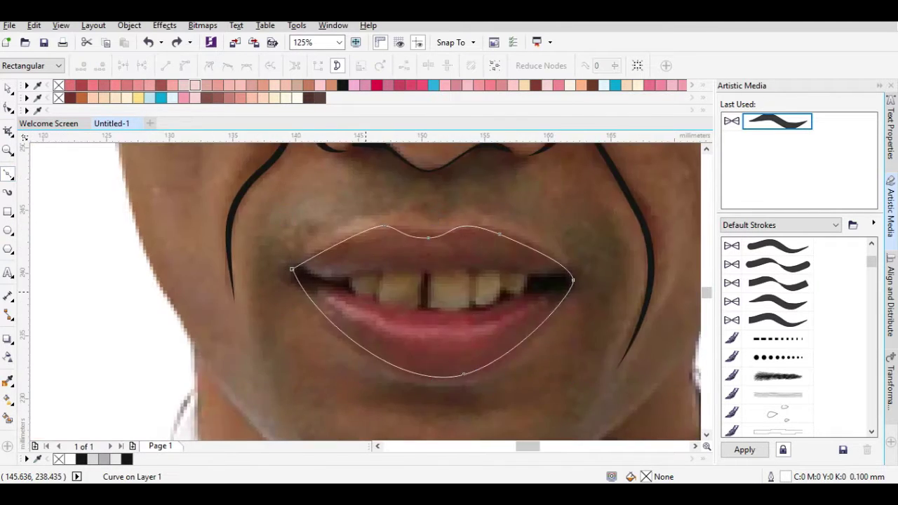
# - Trace the upper edge of the mouth opening from the left corner above the teeth and around the right end
pyautogui.scroll(3, 315, 273)
pyautogui.click(230, 240)
pyautogui.moveTo(314, 266); pyautogui.dragTo(523, 252)
pyautogui.moveTo(519, 303); pyautogui.dragTo(532, 306)
pyautogui.scroll(2, 521, 303)
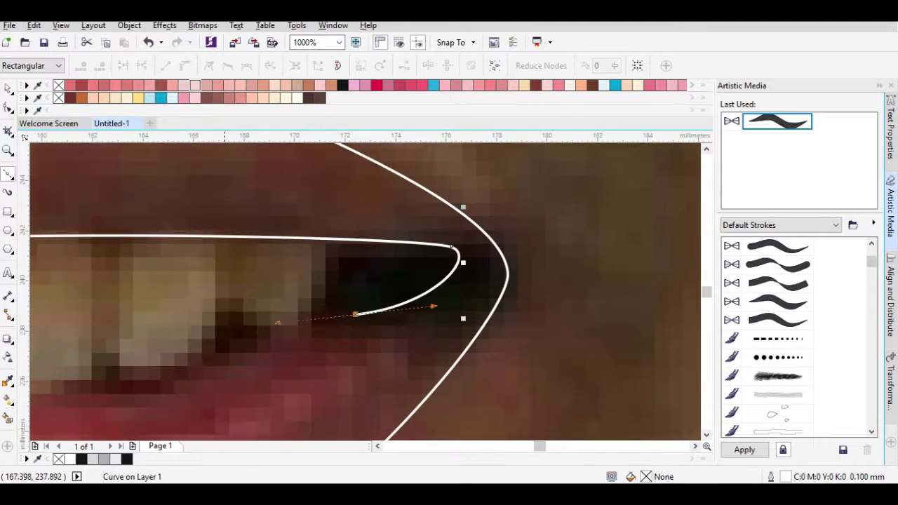
# - Trace the lower edge of the mouth opening back below the teeth and close the shape at the left corner
pyautogui.scroll(-5, 521, 302)
pyautogui.scroll(4, 520, 302)
pyautogui.press('space')
pyautogui.hscroll(-3, 365, 286)
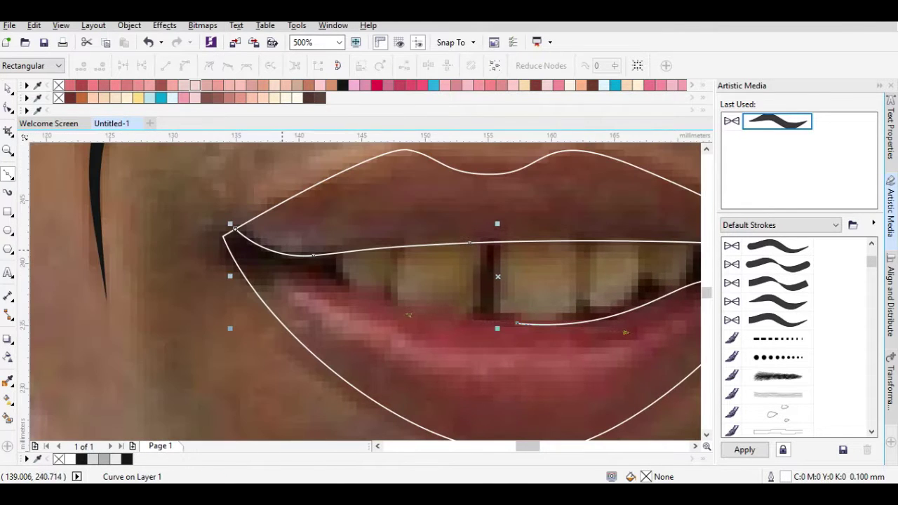
pyautogui.scroll(-1, 260, 297)
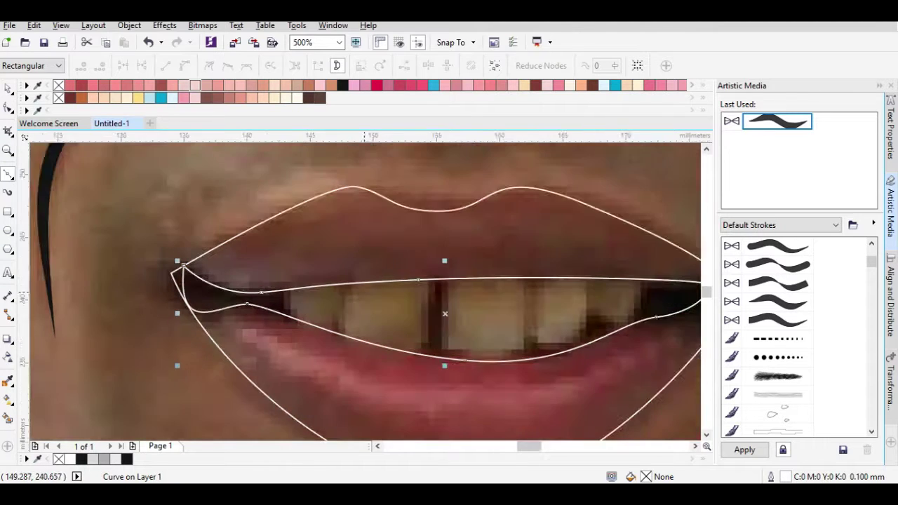
# - Start a teeth outline down the outer side of the leftmost tooth and along its lower edge
pyautogui.scroll(2, 259, 298)
pyautogui.click(302, 237)
pyautogui.moveTo(312, 329); pyautogui.dragTo(344, 346)
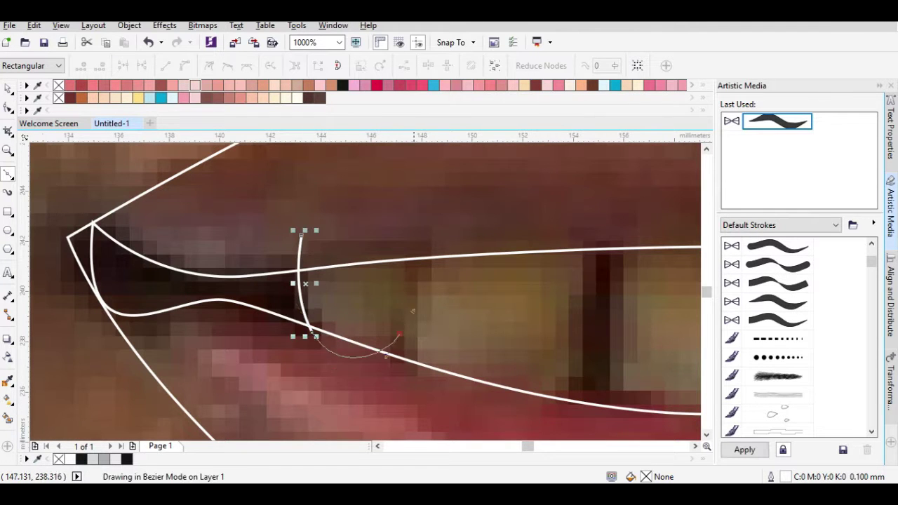
pyautogui.moveTo(398, 335); pyautogui.dragTo(421, 382)
# - Continue the teeth outline along the second tooth, around the narrow central gap and along the lower edges of the right teeth
pyautogui.scroll(-4, 421, 383)
pyautogui.scroll(4, 379, 280)
pyautogui.moveTo(369, 283); pyautogui.dragTo(381, 228)
pyautogui.moveTo(411, 317); pyautogui.dragTo(512, 323)
pyautogui.scroll(2, 562, 326)
pyautogui.scroll(-2, 605, 328)
pyautogui.scroll(2, 605, 327)
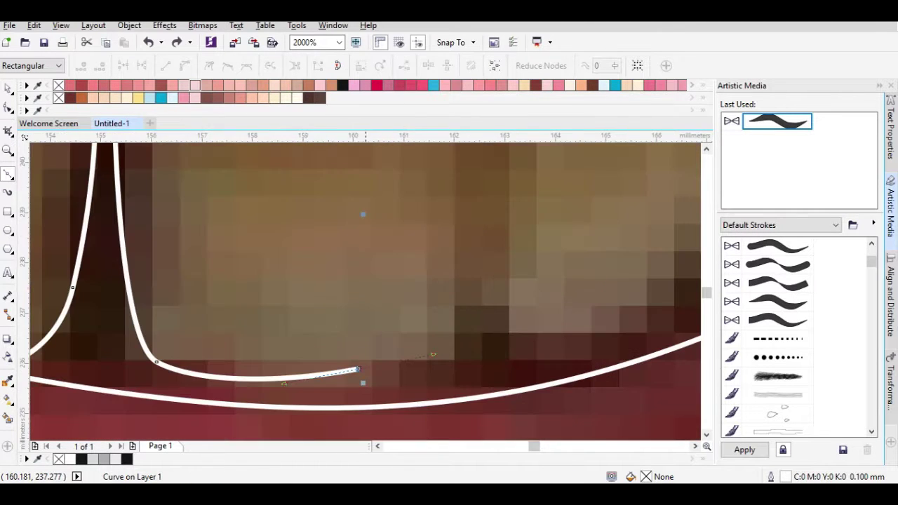
pyautogui.press('space')
pyautogui.scroll(-1, 466, 359)
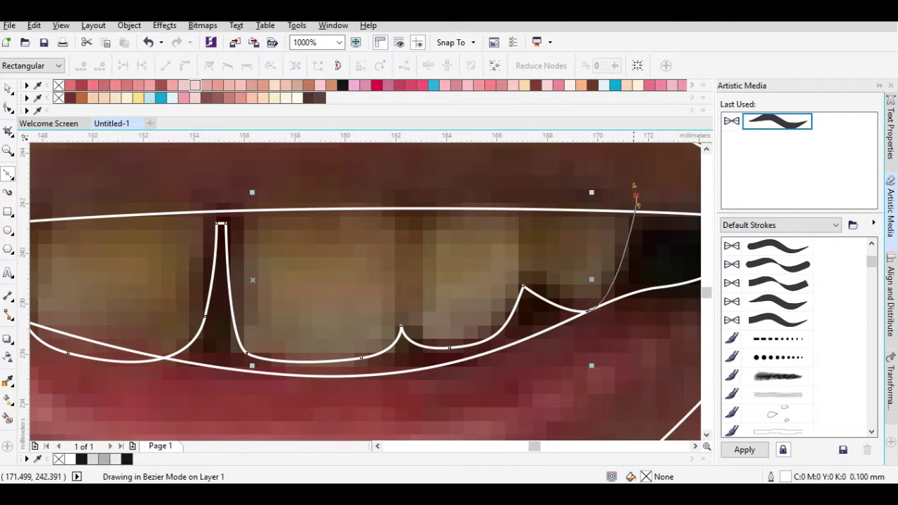
# - Close the teeth outline with an arc over the upper lip and cut it to the mouth opening
pyautogui.scroll(-1, 635, 200)
pyautogui.click(181, 286)
pyautogui.press('space')
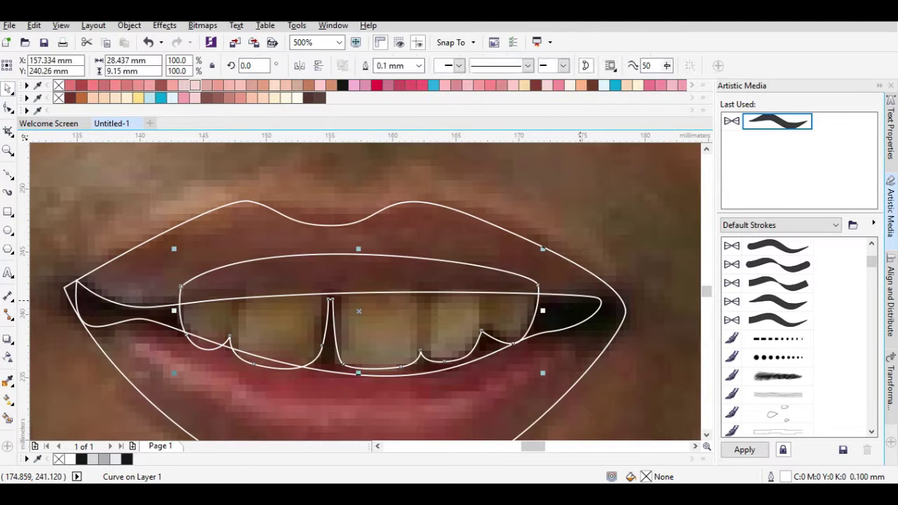
pyautogui.press('space')
pyautogui.scroll(1, 267, 338)
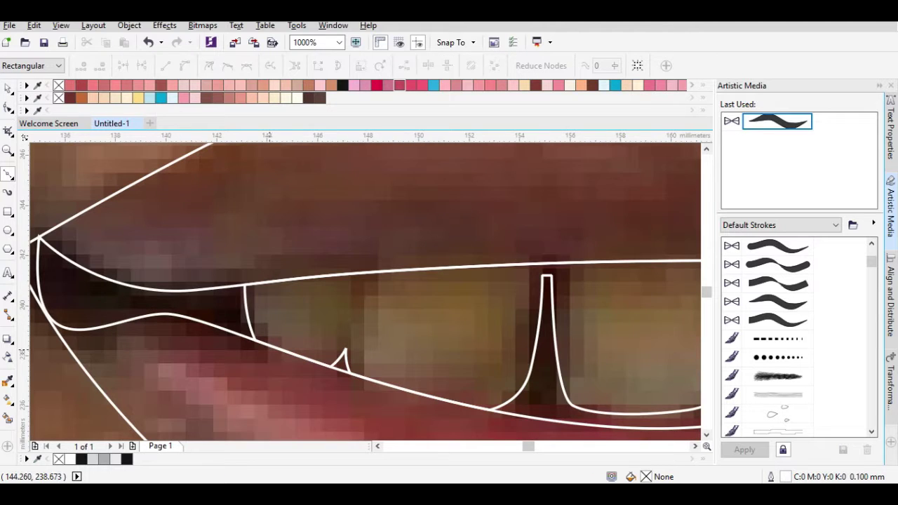
# - Trace the rounded front face of the leftmost tooth as the start of a tooth-face path
pyautogui.click(298, 390)
pyautogui.moveTo(251, 293); pyautogui.dragTo(261, 279)
pyautogui.moveTo(340, 298); pyautogui.dragTo(339, 313)
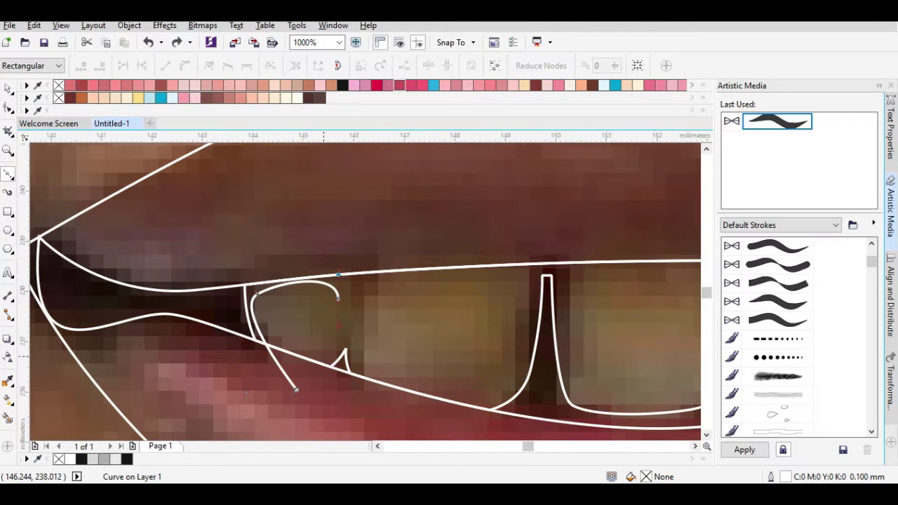
pyautogui.scroll(1, 329, 390)
pyautogui.click(343, 327)
pyautogui.click(444, 359)
# - Continue the path around the front face of the second tooth from the left, passing below the teeth
pyautogui.scroll(-1, 298, 329)
pyautogui.click(385, 246)
pyautogui.moveTo(504, 256); pyautogui.dragTo(521, 288)
pyautogui.click(472, 366)
pyautogui.click(592, 394)
# - Trace the front face of the large tooth just right of the central gap
pyautogui.click(358, 193)
pyautogui.moveTo(482, 220); pyautogui.dragTo(491, 267)
pyautogui.click(444, 344)
pyautogui.click(537, 330)
# - Trace the front face of the fourth tooth from the left down to its lower edge
pyautogui.click(518, 197)
pyautogui.click(601, 225)
pyautogui.doubleClick(559, 323)
pyautogui.scroll(-1, 382, 259)
pyautogui.scroll(1, 575, 226)
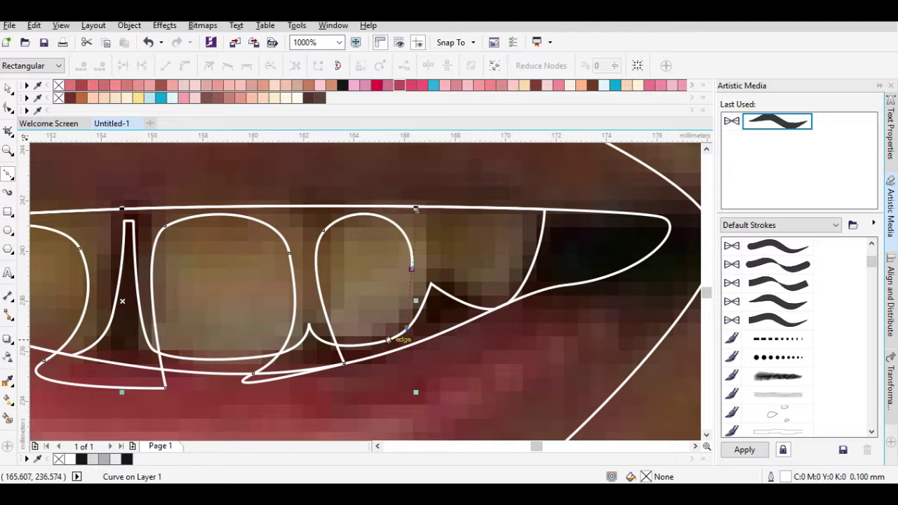
# - Trace the rightmost tooth's face and run the path back above the teeth to close the tooth-face shape
pyautogui.scroll(-1, 475, 243)
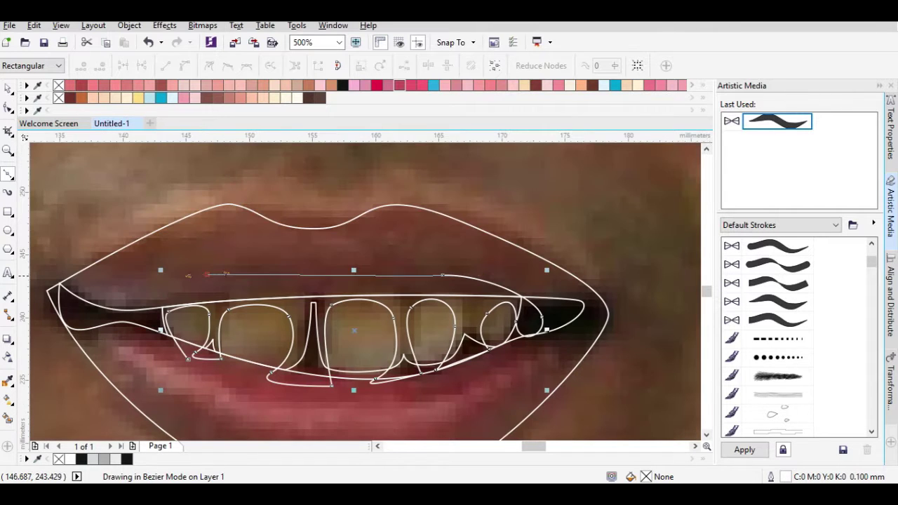
pyautogui.press('space')
pyautogui.scroll(1, 153, 385)
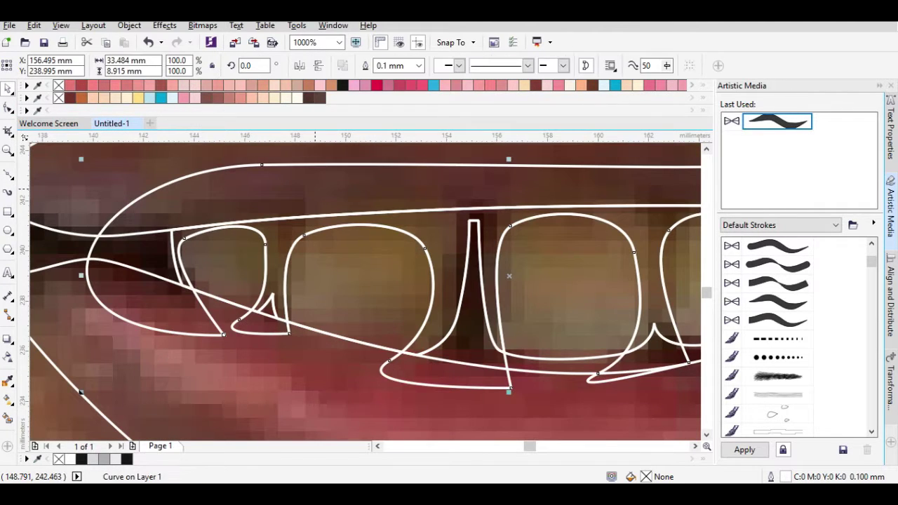
# - Cut the tooth-face shape to the teeth, filling the teeth grey and their faces a lighter grey
pyautogui.press('Escape')
pyautogui.click(430, 246)
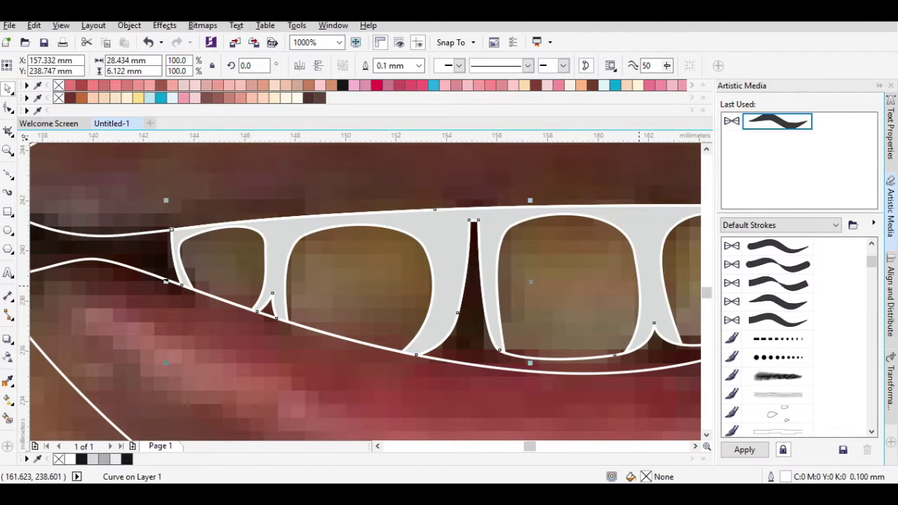
pyautogui.press('F10')
pyautogui.scroll(1, 335, 328)
pyautogui.press('Escape')
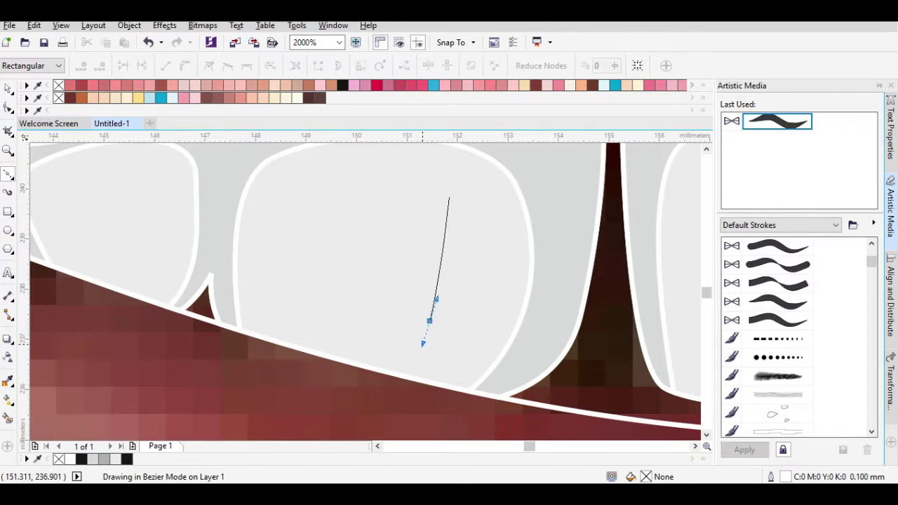
# - Try to draw a closed highlight shape inside the large tooth left of the central gap
pyautogui.click(290, 321)
pyautogui.moveTo(297, 201); pyautogui.dragTo(321, 185)
pyautogui.click(447, 197)
pyautogui.click(673, 85)
pyautogui.scroll(-3, 368, 293)
pyautogui.scroll(3, 368, 302)
pyautogui.press('Escape')
# - Draw a thin closed highlight along the inner left side of the large tooth right of the central gap
pyautogui.click(358, 257)
pyautogui.moveTo(351, 352); pyautogui.dragTo(365, 394)
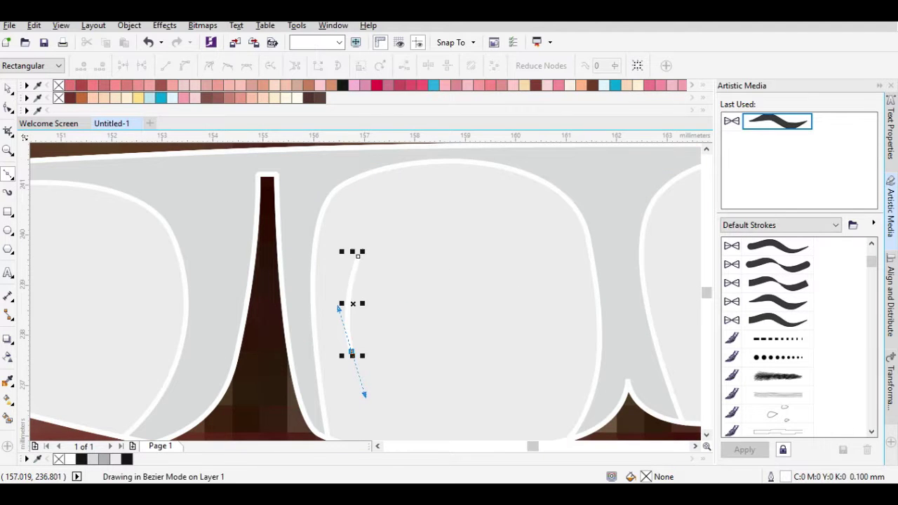
pyautogui.click(351, 417)
pyautogui.moveTo(358, 257); pyautogui.dragTo(301, 289)
# - Draw a slim closed highlight on the right side of the fourth tooth and fill it
pyautogui.hscroll(5, 647, 211)
pyautogui.click(405, 216)
pyautogui.moveTo(401, 289)
pyautogui.mouseDown()
pyautogui.moveTo(397, 305)
pyautogui.moveTo(428, 336)
pyautogui.mouseUp()
pyautogui.click(405, 217)
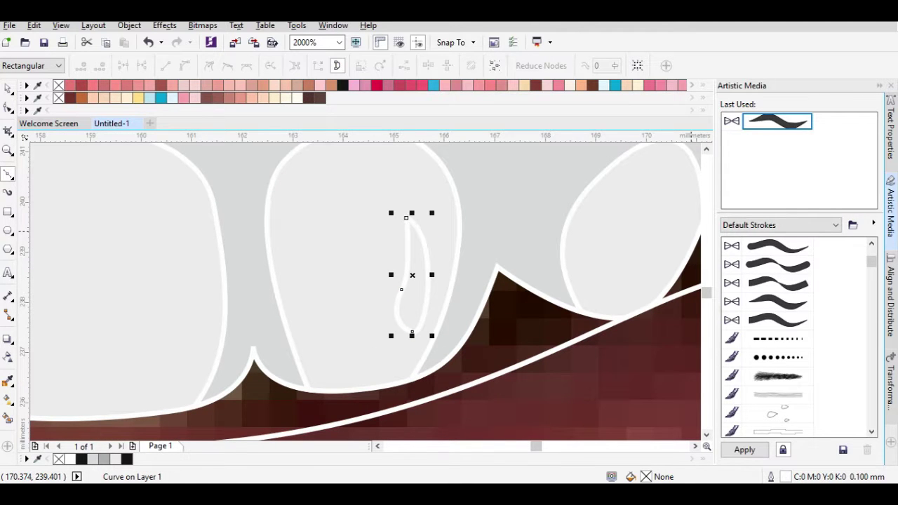
pyautogui.click(115, 459)
pyautogui.press('space')
# - Fill the mouth opening behind the teeth with black
pyautogui.scroll(-6, 365, 288)
pyautogui.scroll(3, 263, 316)
pyautogui.click(342, 85)
pyautogui.scroll(-2, 365, 291)
pyautogui.press('Tab')
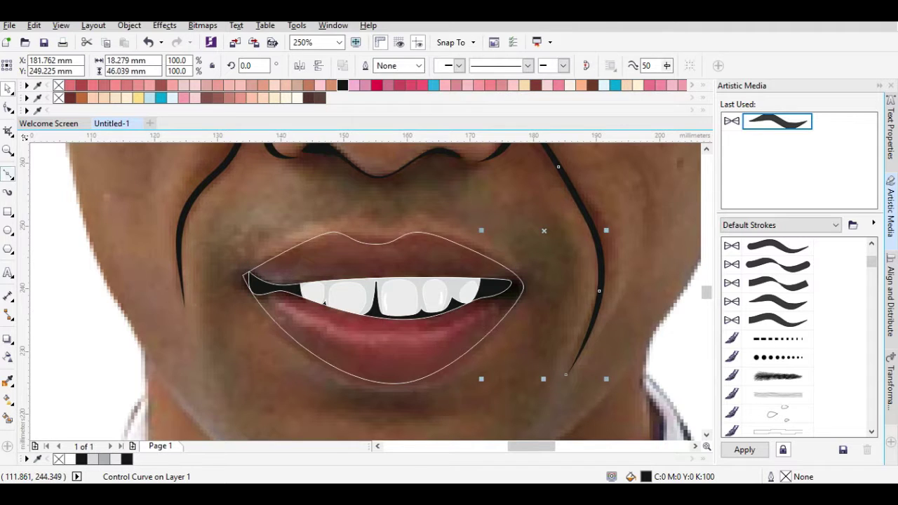
# - Draw a closed crescent highlight across the upper part of the lower lip and refine its lower curve
pyautogui.press('F10')
pyautogui.scroll(1, 317, 330)
pyautogui.scroll(-1, 281, 295)
pyautogui.click(289, 296)
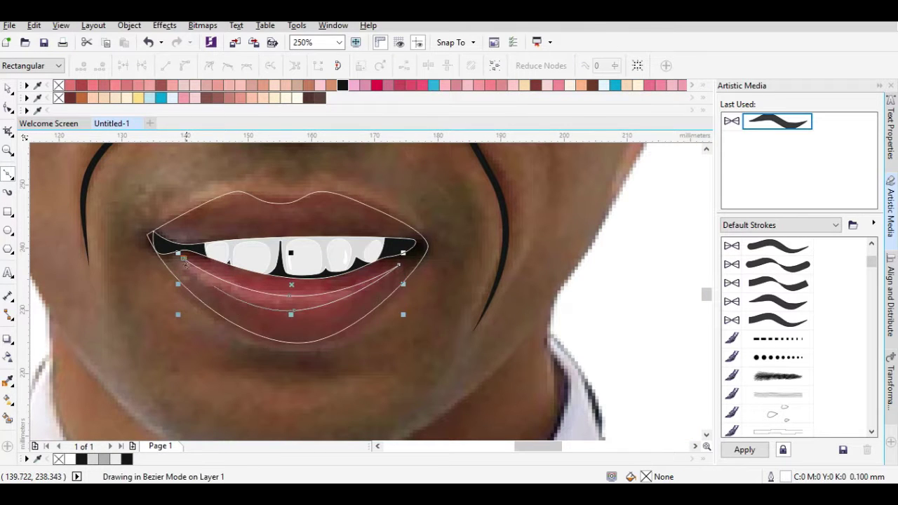
pyautogui.press('F10')
pyautogui.scroll(1, 300, 309)
pyautogui.click(300, 309)
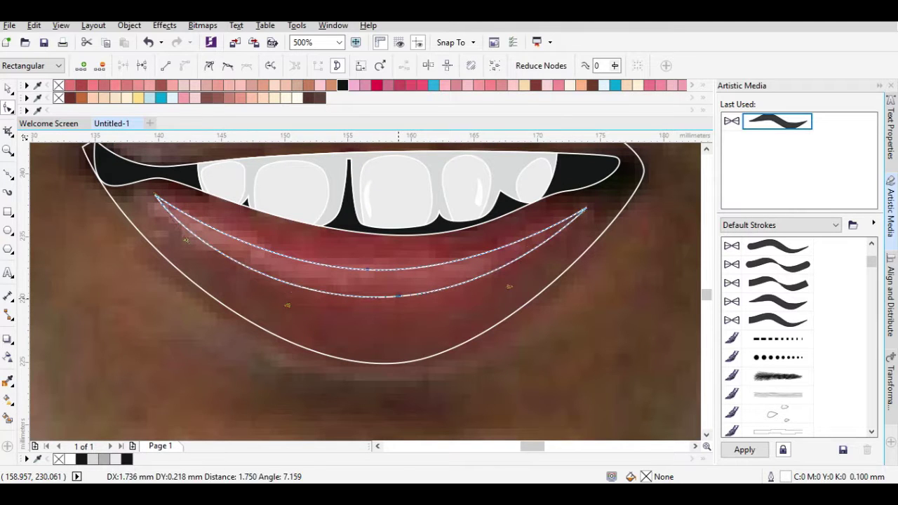
# - Draw an inner contour from the left mouth corner down to the middle of the lower lip
pyautogui.click(8, 174)
pyautogui.click(103, 169)
pyautogui.moveTo(339, 325); pyautogui.dragTo(407, 325)
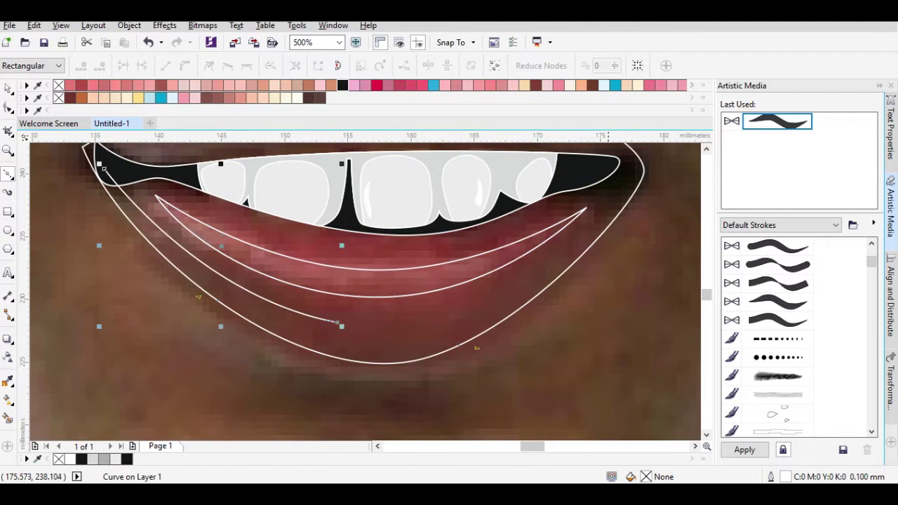
pyautogui.click(612, 194)
pyautogui.press('space')
pyautogui.hscroll(3, 365, 291)
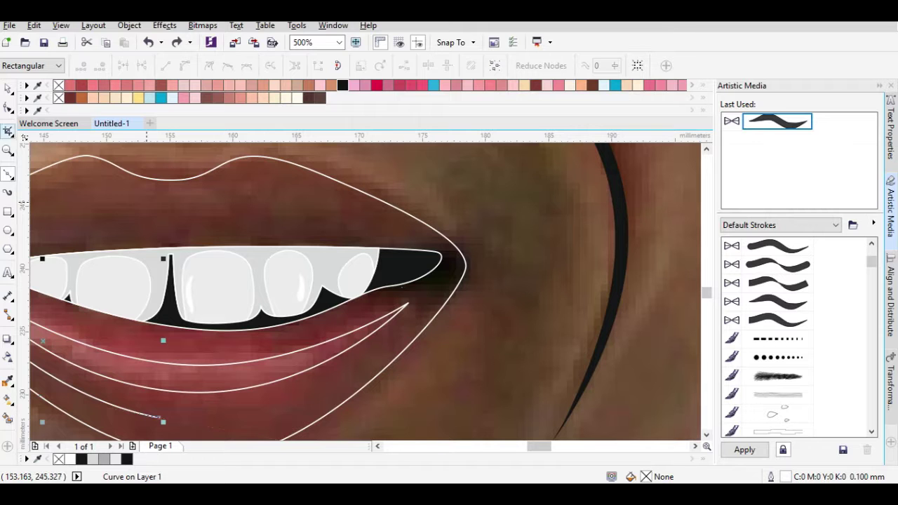
# - Extend the right end of the black mouth opening to the right corner of the lip outline
pyautogui.click(431, 260)
pyautogui.scroll(1, 456, 259)
pyautogui.moveTo(377, 292); pyautogui.dragTo(379, 285)
pyautogui.moveTo(319, 342); pyautogui.dragTo(321, 344)
pyautogui.scroll(1, 242, 352)
pyautogui.moveTo(357, 283); pyautogui.dragTo(377, 291)
pyautogui.scroll(-3, 377, 291)
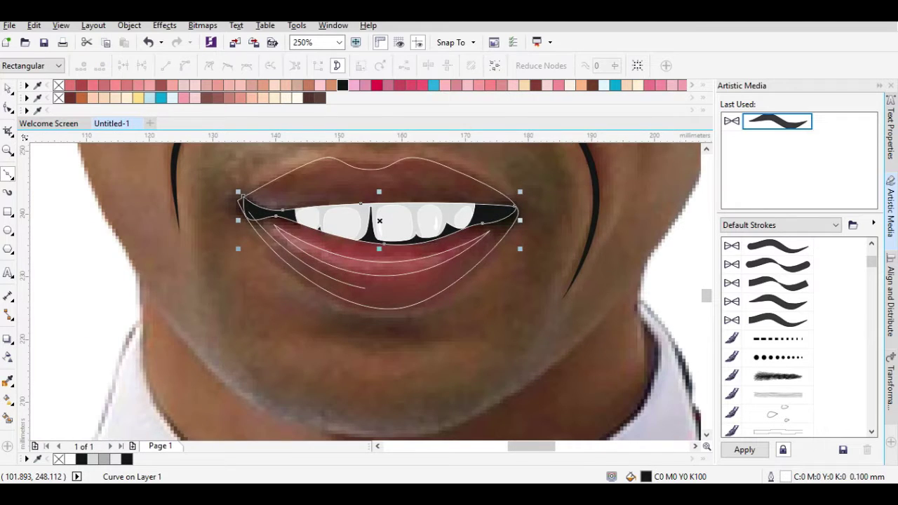
# - Continue the lower lip's inner contour from its middle up to the right mouth corner
pyautogui.scroll(1, 379, 300)
pyautogui.click(351, 274)
pyautogui.moveTo(366, 278); pyautogui.dragTo(360, 309)
pyautogui.hotkey('ctrl', 'z')
pyautogui.moveTo(532, 447); pyautogui.dragTo(537, 446)
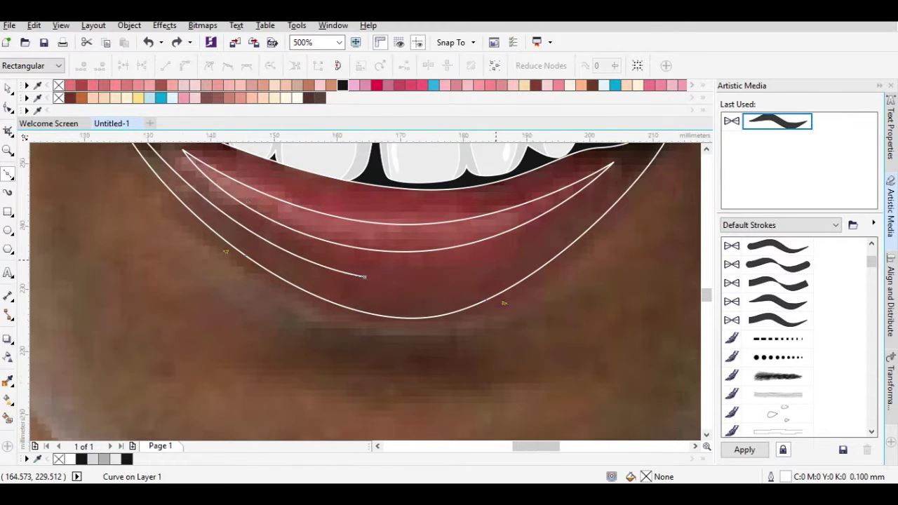
pyautogui.click(500, 196)
pyautogui.scroll(-1, 407, 357)
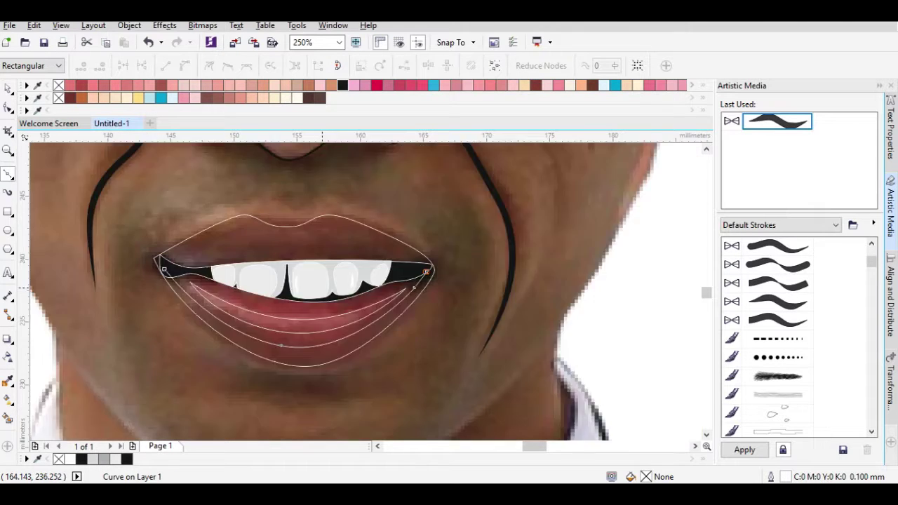
# - Close the inner lower-lip shape across the teeth and clear its overlap with the mouth opening
pyautogui.scroll(1, 351, 267)
pyautogui.press('space')
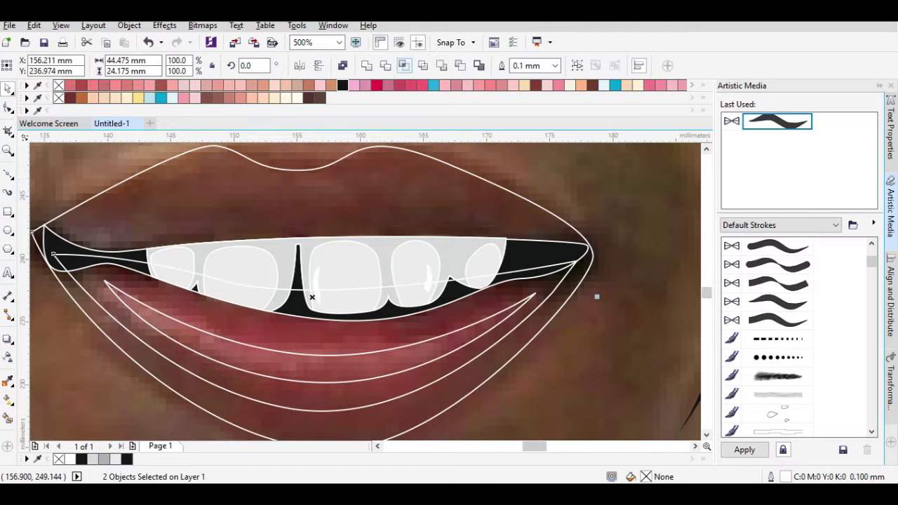
pyautogui.click(250, 393)
pyautogui.click(211, 325)
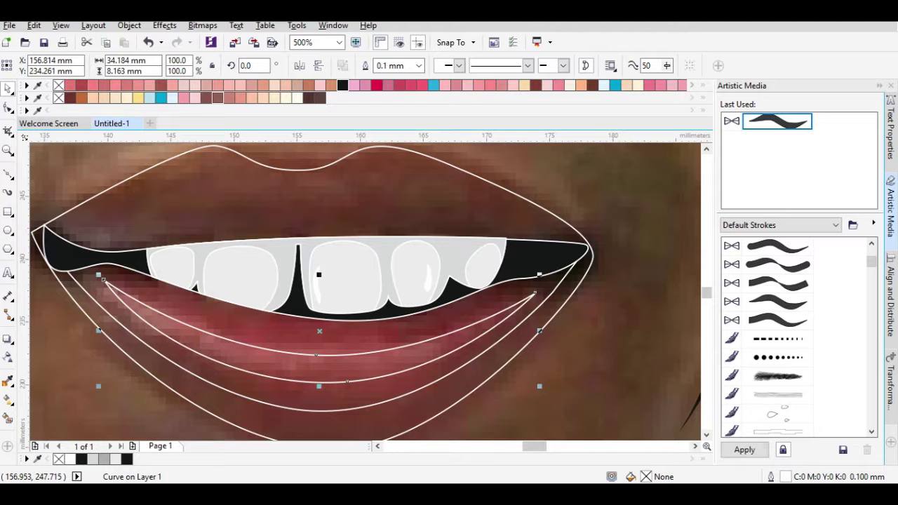
# - Fill the lower-lip highlight light pink and draw a closed contour for the inner lip shadow across the teeth and lower lip
pyautogui.click(150, 85)
pyautogui.press('space')
pyautogui.click(48, 239)
pyautogui.click(300, 239)
pyautogui.click(547, 274)
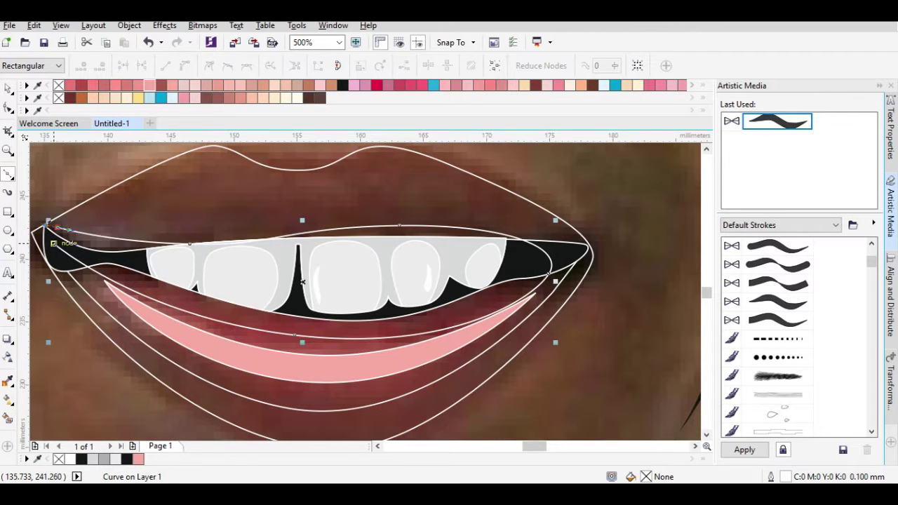
pyautogui.press('space')
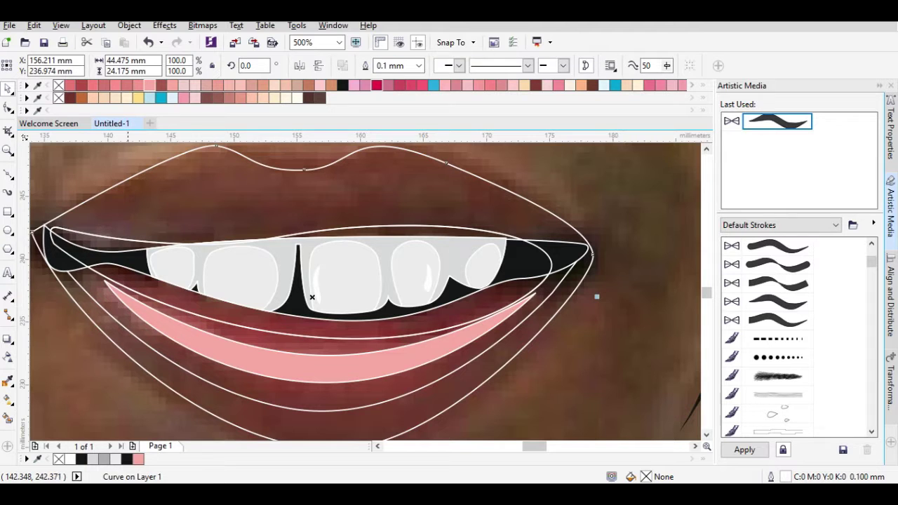
# - Fill the inner lip shadow dark red and the middle band of the lower lip dusty pink
pyautogui.press('Escape')
pyautogui.click(95, 239)
pyautogui.click(81, 85)
pyautogui.click(222, 280)
pyautogui.click(116, 85)
pyautogui.click(127, 85)
# - Recolor the lower lip's middle band lighter pink and fill the whole lip outline dusty pink (C2 M59 Y40 K15)
pyautogui.keyDown('shift'); pyautogui.click(372, 423); pyautogui.keyUp('shift')
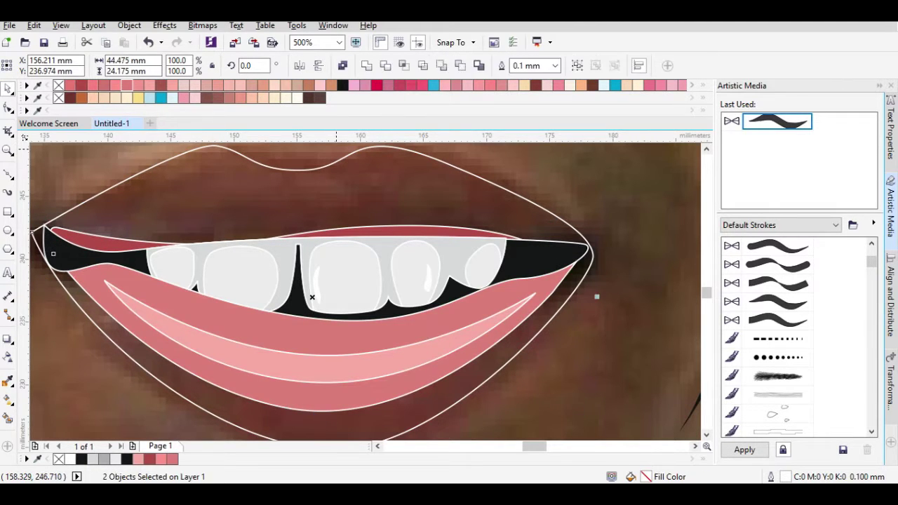
pyautogui.hotkey('ctrl', 'l')
pyautogui.click(115, 85)
pyautogui.press('Tab')
pyautogui.click(116, 85)
pyautogui.click(127, 85)
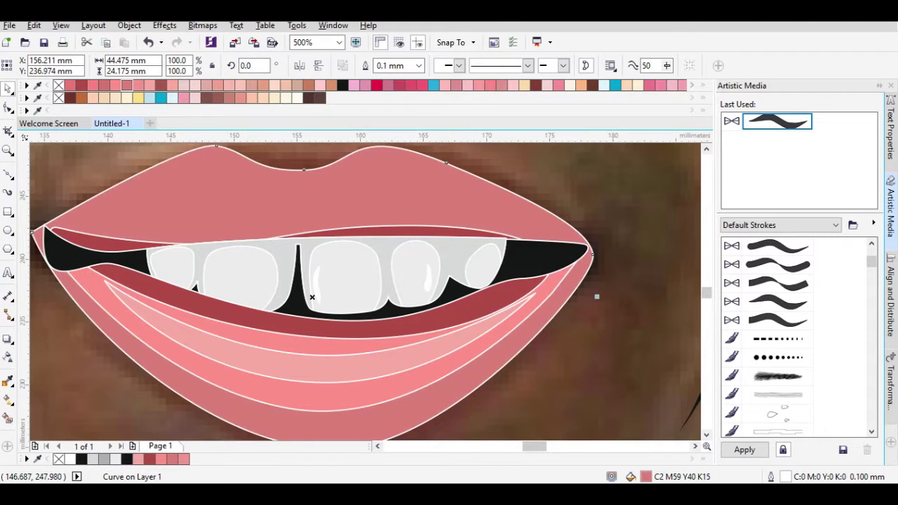
# - Draw a closed band along the upper lip's top edge, about 37 mm wide, and trim it to the lip outline
pyautogui.press('F10')
pyautogui.moveTo(179, 200); pyautogui.dragTo(212, 156)
pyautogui.scroll(-2, 238, 252)
pyautogui.scroll(2, 53, 231)
pyautogui.moveTo(82, 361); pyautogui.dragTo(79, 360)
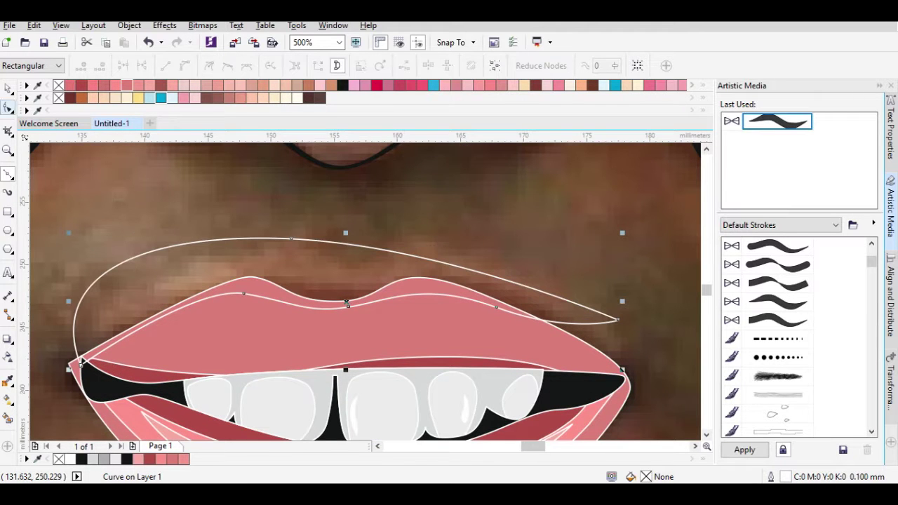
pyautogui.press('space')
pyautogui.hotkey('ctrl', 'z')
pyautogui.press('F10')
pyautogui.click(76, 360)
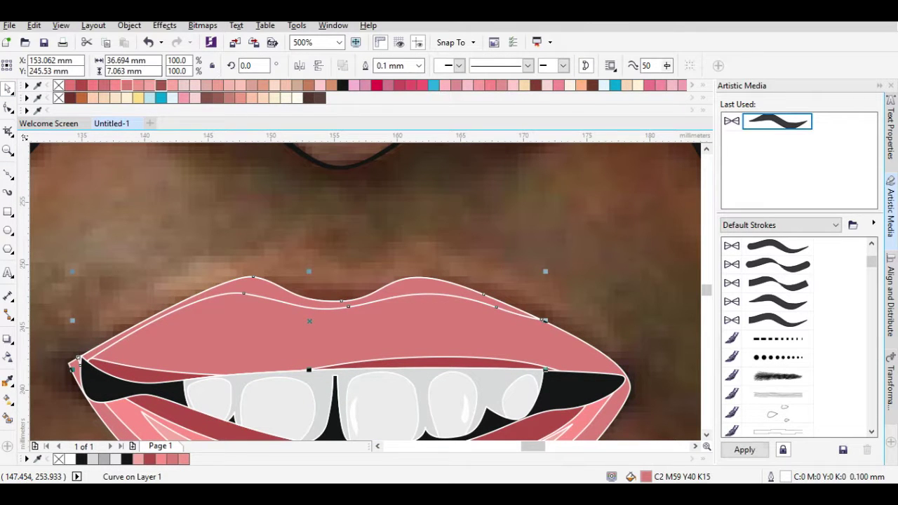
# - Fill the upper-lip edge band brownish red and remove the outlines from all mouth shapes
pyautogui.scroll(-4, 417, 231)
pyautogui.press('Escape')
pyautogui.moveTo(232, 267); pyautogui.dragTo(421, 393)
pyautogui.press('Escape')
pyautogui.scroll(-4, 371, 291)
pyautogui.scroll(4, 371, 291)
pyautogui.moveTo(361, 351); pyautogui.dragTo(501, 391)
# - Move the photo aside to examine the traced facial features on their own, and undo the move
pyautogui.scroll(-4, 371, 292)
pyautogui.moveTo(263, 311); pyautogui.dragTo(476, 311)
pyautogui.scroll(2, 477, 311)
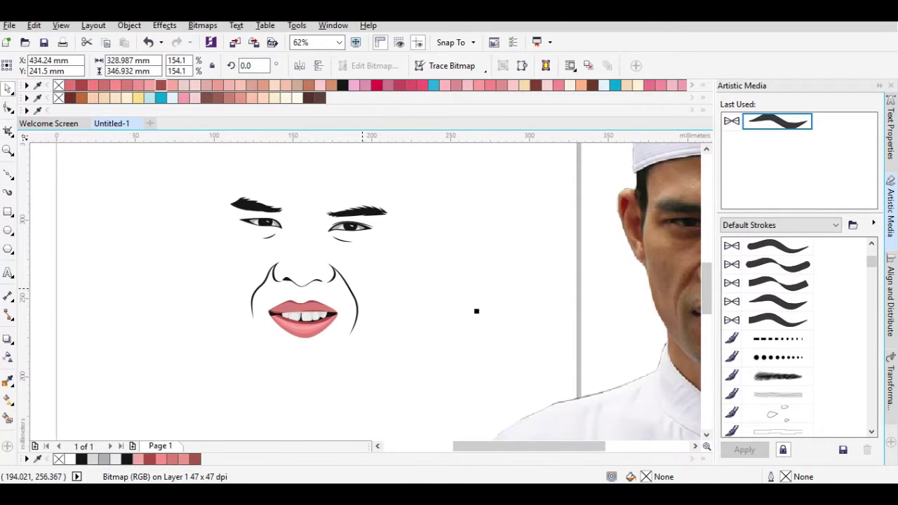
pyautogui.scroll(-2, 477, 311)
pyautogui.scroll(2, 481, 316)
pyautogui.scroll(4, 291, 321)
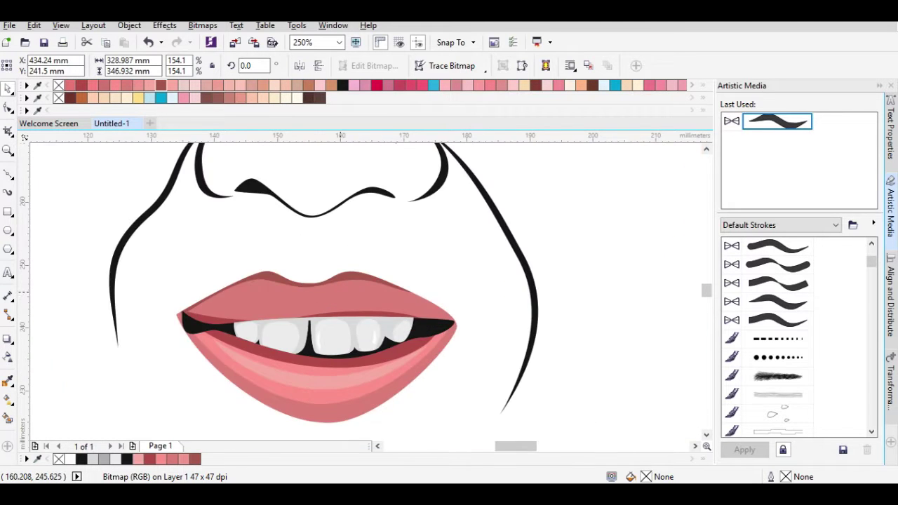
pyautogui.hotkey('ctrl', 'z')
# - Recolor the upper-lip edge band light pink (C5 M46 Y33 K0)
pyautogui.scroll(2, 274, 281)
pyautogui.click(321, 309)
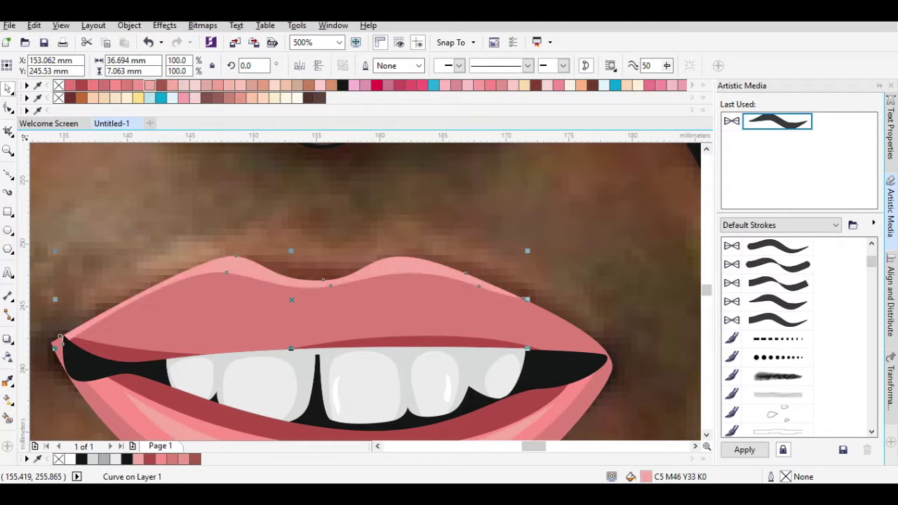
pyautogui.click(320, 169)
pyautogui.scroll(-6, 321, 169)
pyautogui.scroll(4, 393, 301)
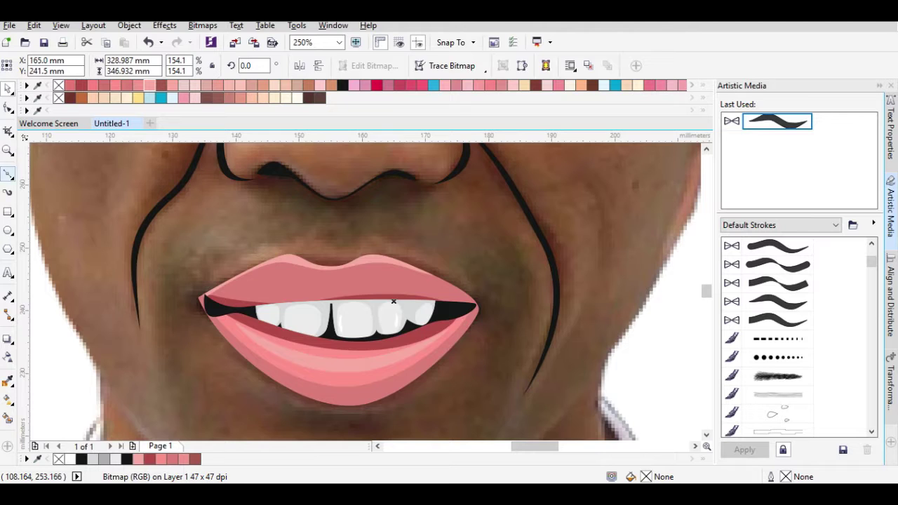
# - Draw a curved white highlight about 14 mm wide, without outline, on the middle of the lower lip
pyautogui.click(324, 356)
pyautogui.scroll(4, 312, 361)
pyautogui.click(615, 273)
pyautogui.moveTo(274, 268); pyautogui.dragTo(390, 361)
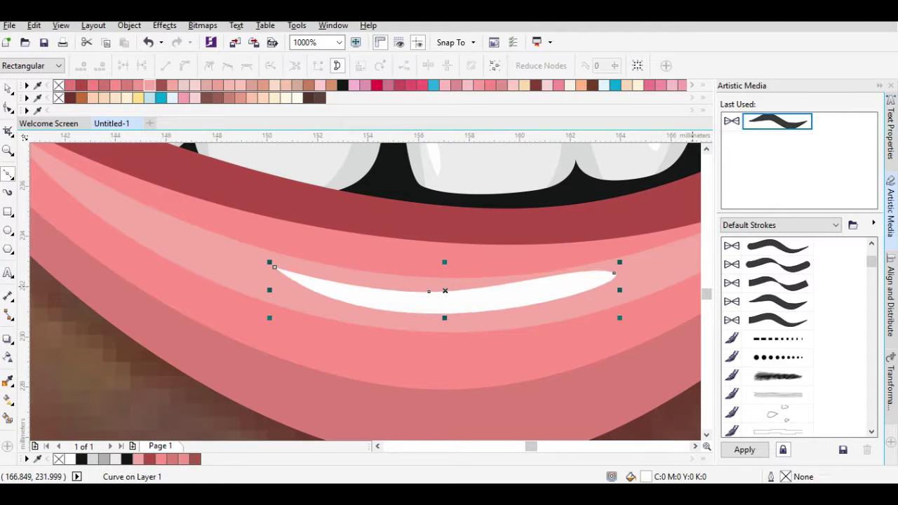
pyautogui.click(105, 365)
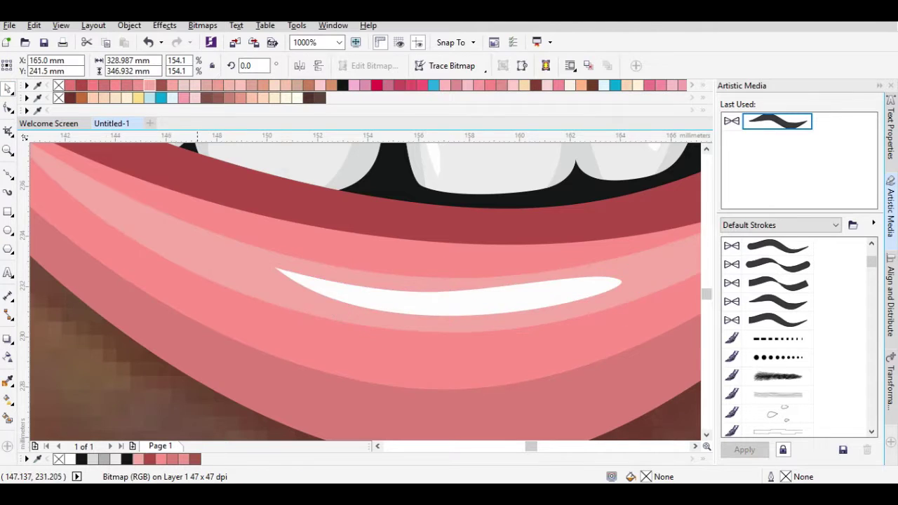
# - Trace the inner edge of the upper fold of the ear on the photo's right side
pyautogui.scroll(-6, 383, 299)
pyautogui.press('F10')
pyautogui.scroll(-1, 393, 269)
pyautogui.scroll(2, 455, 281)
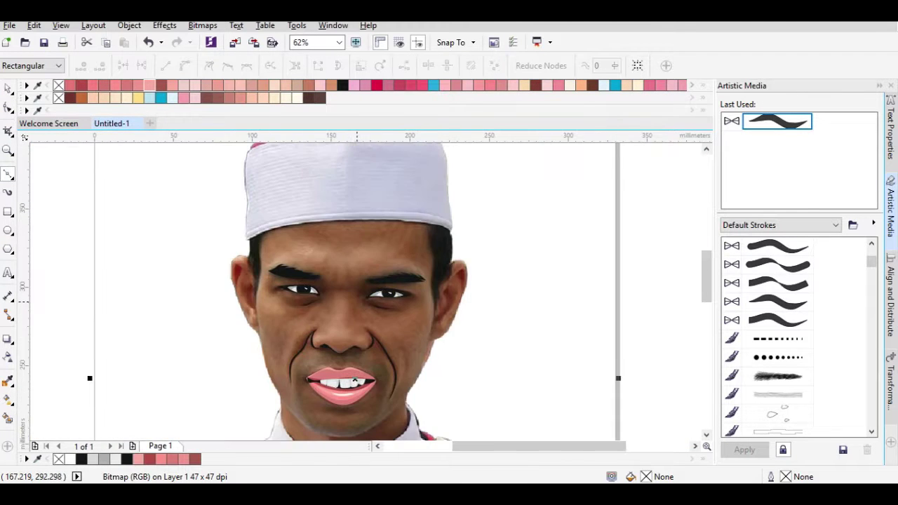
pyautogui.scroll(1, 455, 281)
pyautogui.scroll(2, 354, 308)
pyautogui.click(541, 306)
pyautogui.moveTo(567, 249); pyautogui.dragTo(577, 231)
pyautogui.moveTo(598, 186); pyautogui.dragTo(608, 172)
pyautogui.scroll(2, 646, 183)
pyautogui.click(397, 386)
pyautogui.press('space')
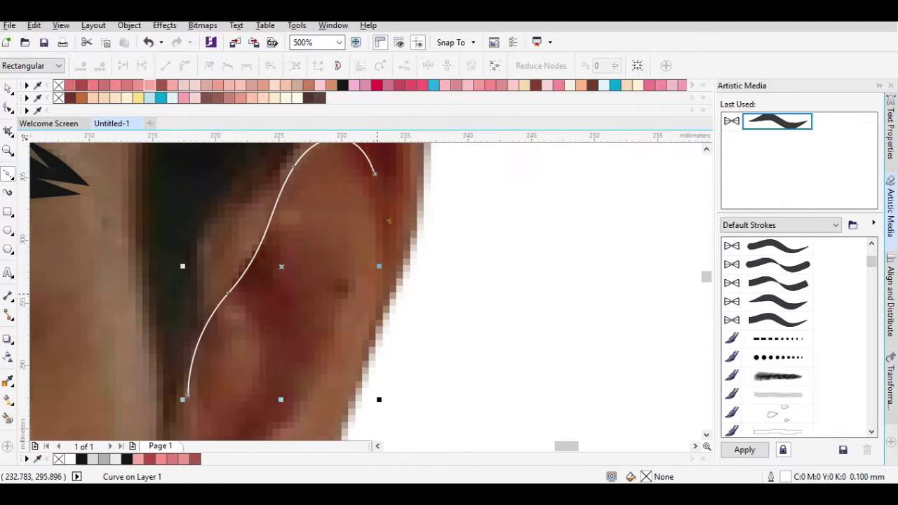
# - Close the right ear's upper-fold shape and fill it black
pyautogui.scroll(-2, 365, 280)
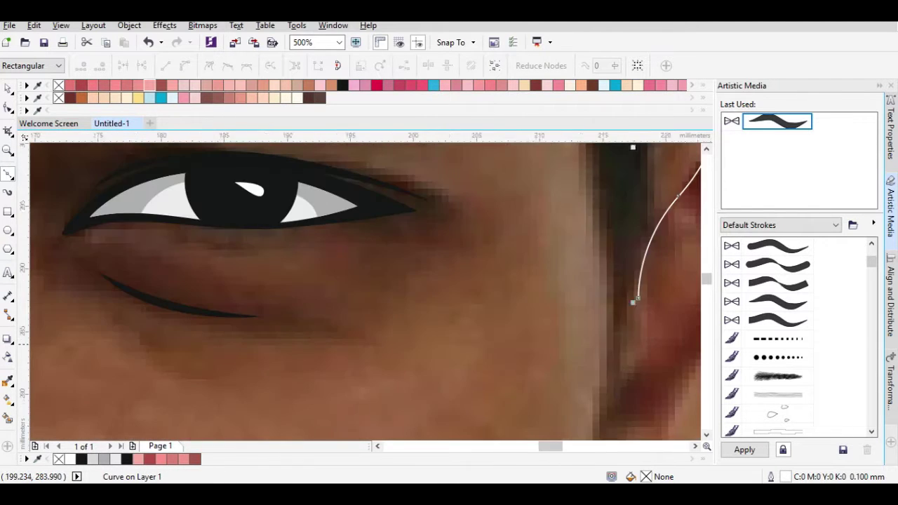
pyautogui.hscroll(3, 434, 284)
pyautogui.click(777, 122)
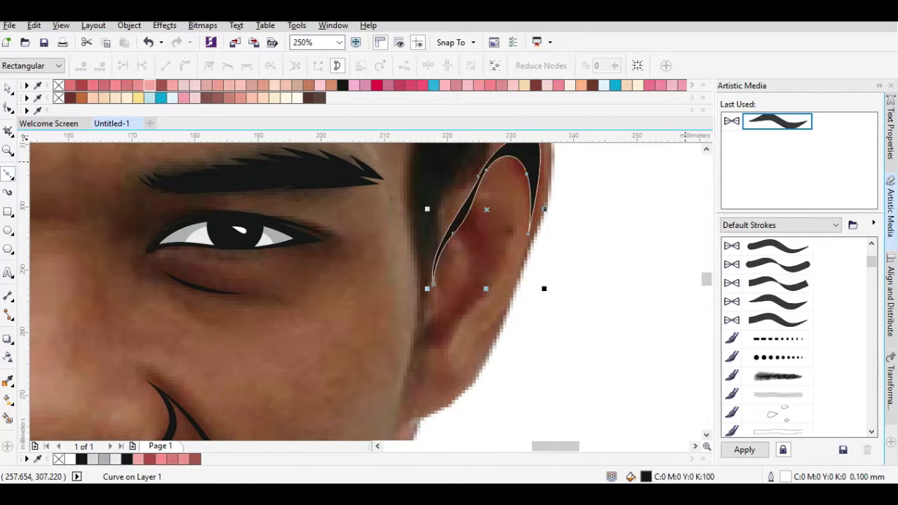
# - Draw a closed, curved shape along the right ear's inner fold down to the lobe and fill it black without outline
pyautogui.press('space')
pyautogui.click(427, 348)
pyautogui.moveTo(486, 279); pyautogui.dragTo(486, 303)
pyautogui.click(491, 214)
pyautogui.press('space')
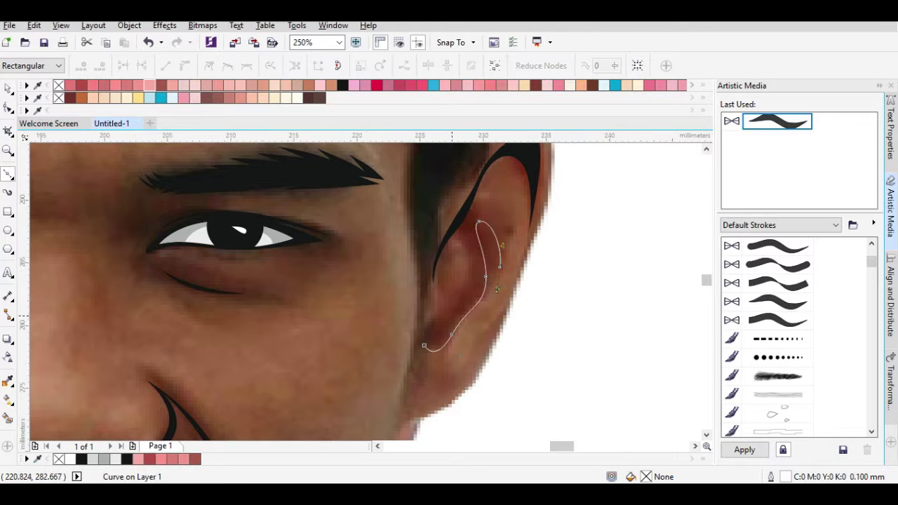
pyautogui.scroll(2, 537, 347)
pyautogui.press('space')
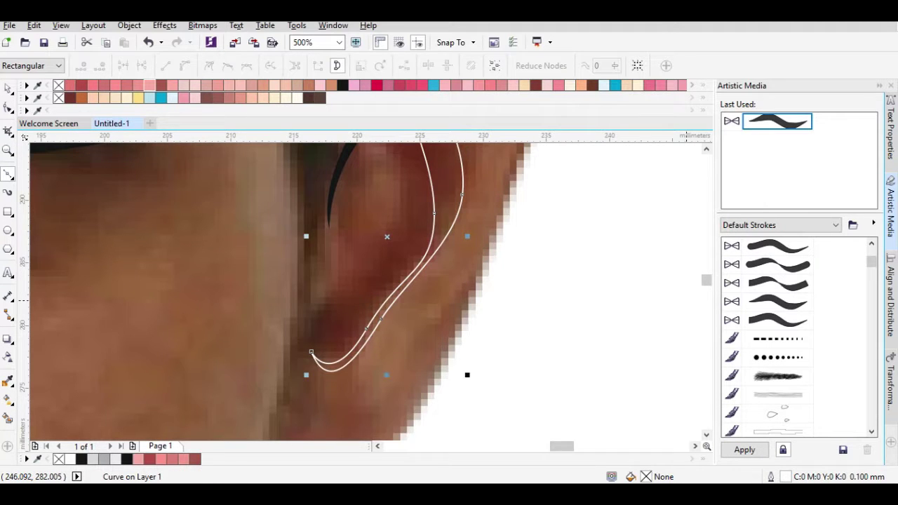
pyautogui.click(777, 122)
# - Trace a tapered closed shape along the outer rim of the left ear and fill it black (C0 M0 Y0 K100)
pyautogui.scroll(-6, 459, 336)
pyautogui.scroll(4, 245, 285)
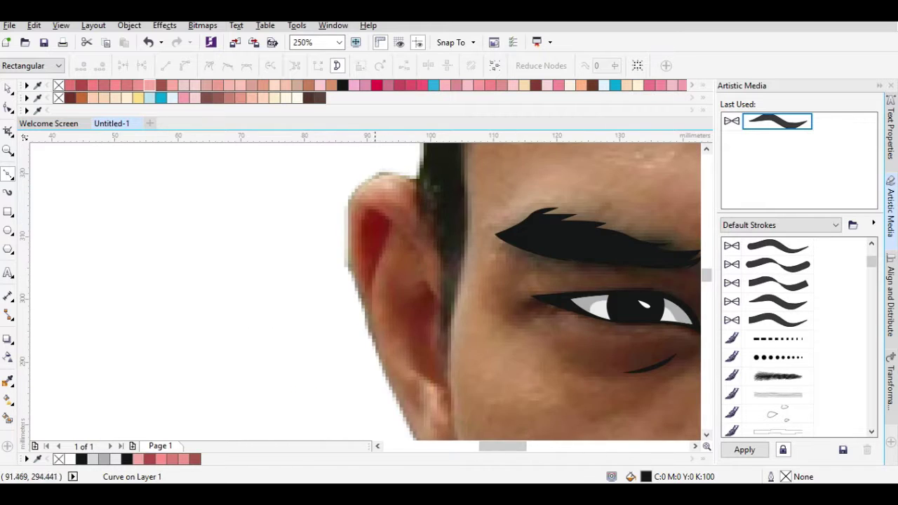
pyautogui.press('space')
pyautogui.moveTo(336, 156); pyautogui.dragTo(344, 305)
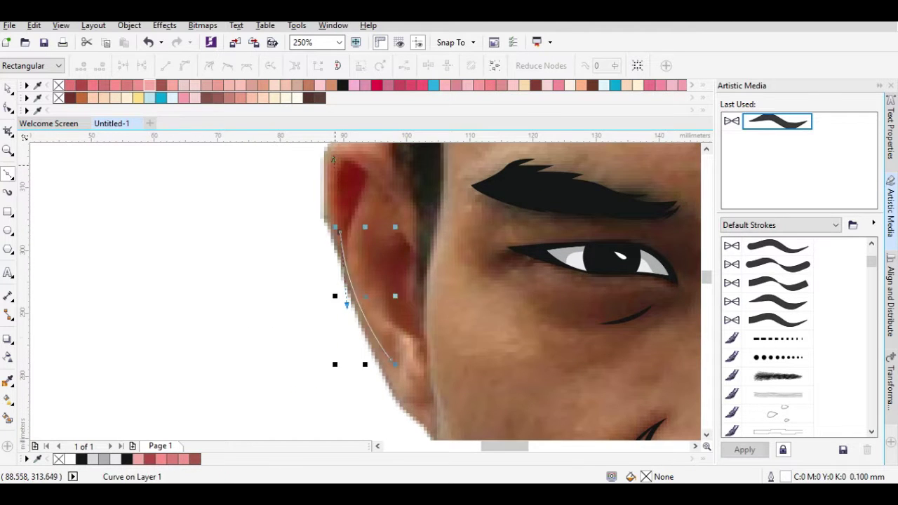
pyautogui.press('space')
pyautogui.scroll(2, 347, 304)
pyautogui.scroll(2, 482, 271)
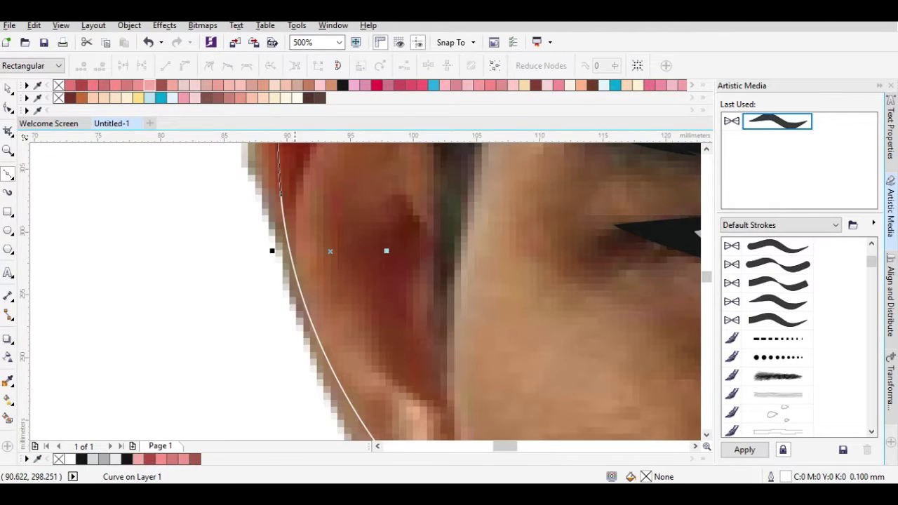
pyautogui.scroll(-4, 365, 291)
pyautogui.scroll(2, 365, 291)
pyautogui.click(342, 85)
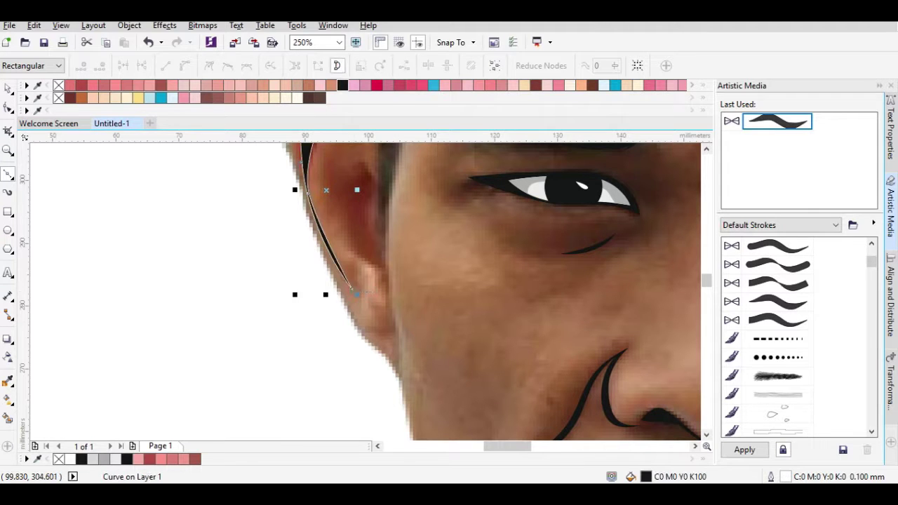
# - Draw a closed shape around the left ear's inner hollow and fill it black without outline
pyautogui.scroll(2, 365, 211)
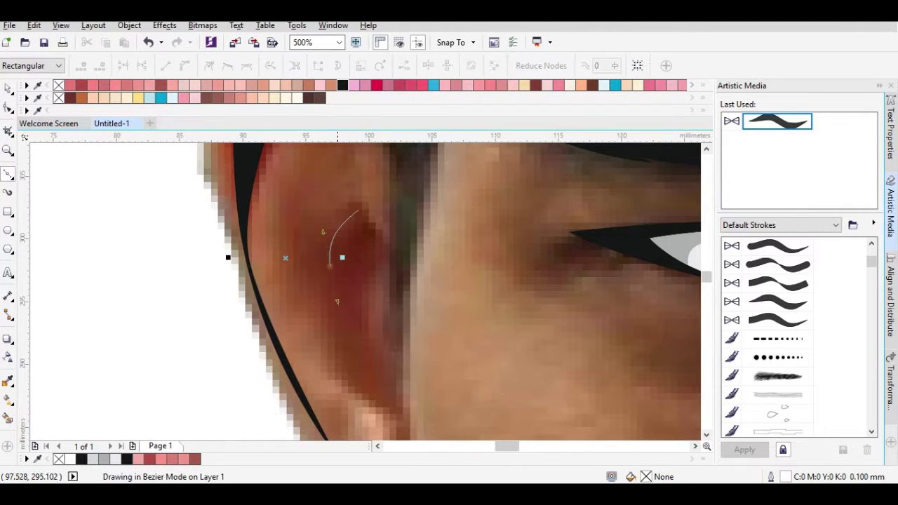
pyautogui.click(331, 266)
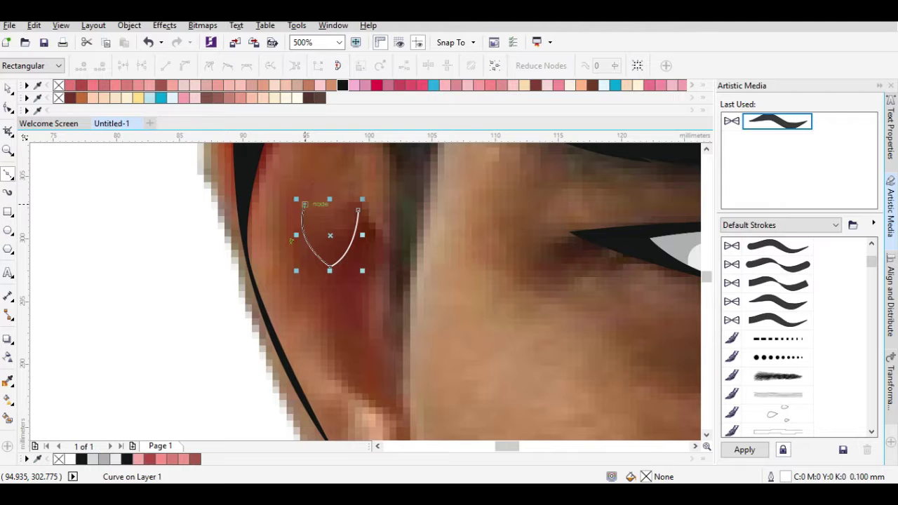
pyautogui.moveTo(355, 391); pyautogui.dragTo(393, 336)
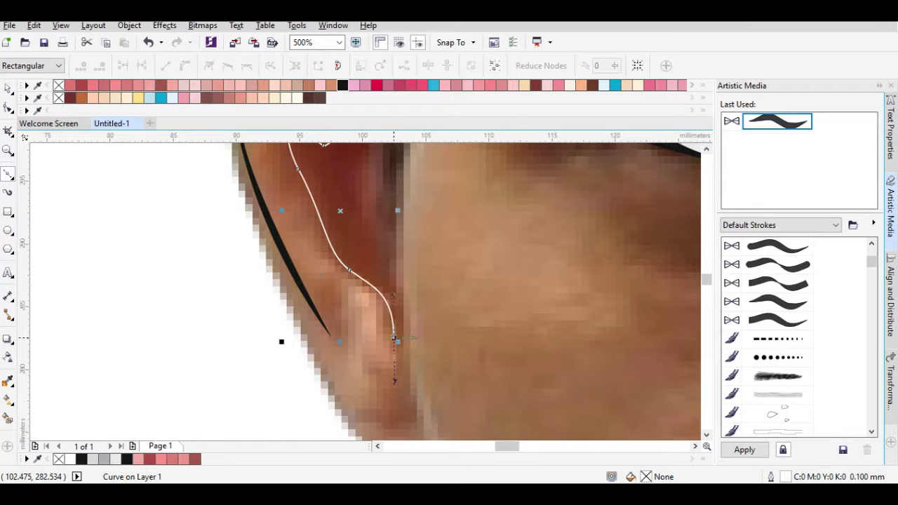
pyautogui.scroll(3, 364, 231)
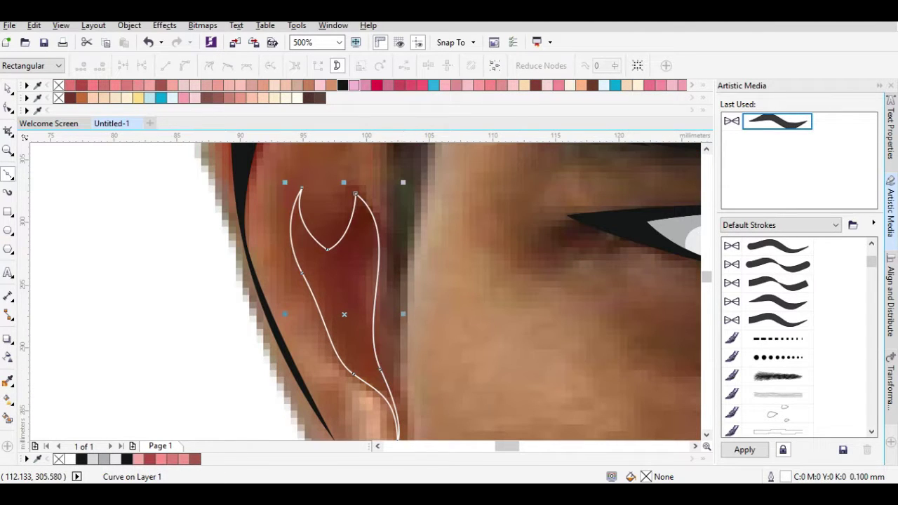
pyautogui.click(342, 85)
pyautogui.rightClick(58, 85)
# - Start the face outline with a curve down the left edge of the cheek and jaw
pyautogui.scroll(-3, 359, 284)
pyautogui.scroll(-2, 431, 366)
pyautogui.scroll(4, 344, 281)
pyautogui.scroll(-3, 367, 337)
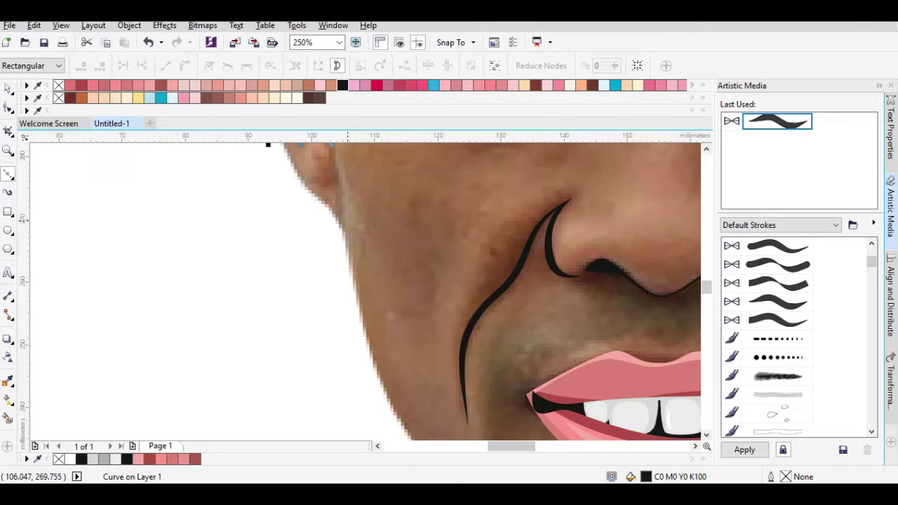
pyautogui.press('Escape')
pyautogui.scroll(-2, 315, 281)
pyautogui.scroll(2, 271, 229)
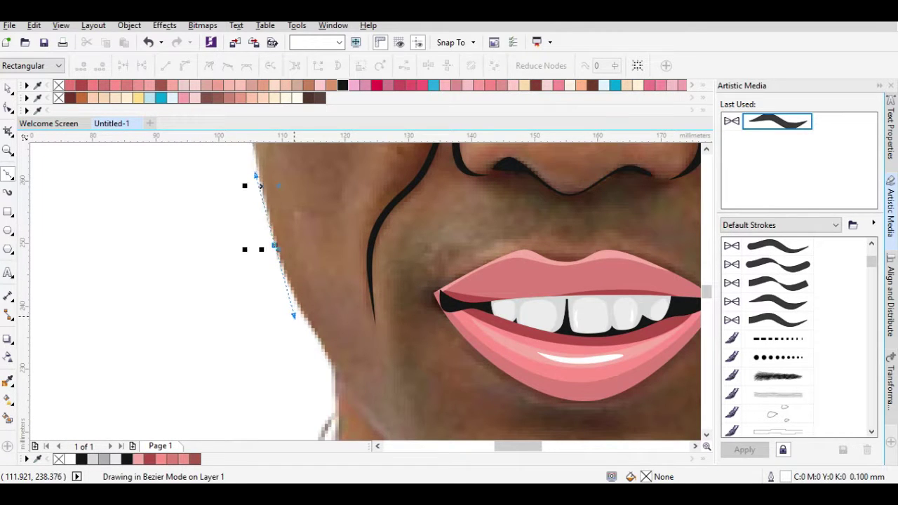
pyautogui.doubleClick(293, 316)
# - Continue the face outline down the left side of the neck and along the collar to its front opening
pyautogui.scroll(-2, 335, 369)
pyautogui.scroll(2, 336, 179)
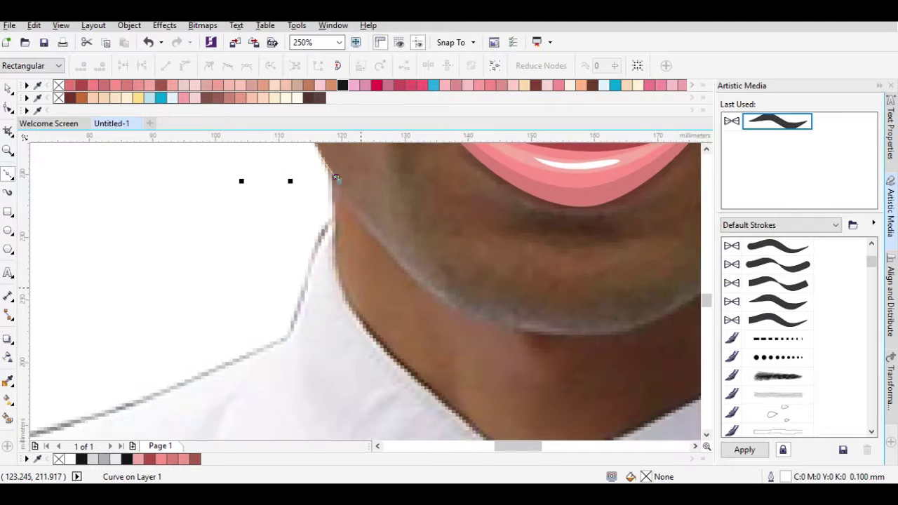
pyautogui.doubleClick(350, 302)
pyautogui.scroll(-2, 351, 302)
pyautogui.scroll(2, 299, 210)
pyautogui.scroll(-2, 475, 387)
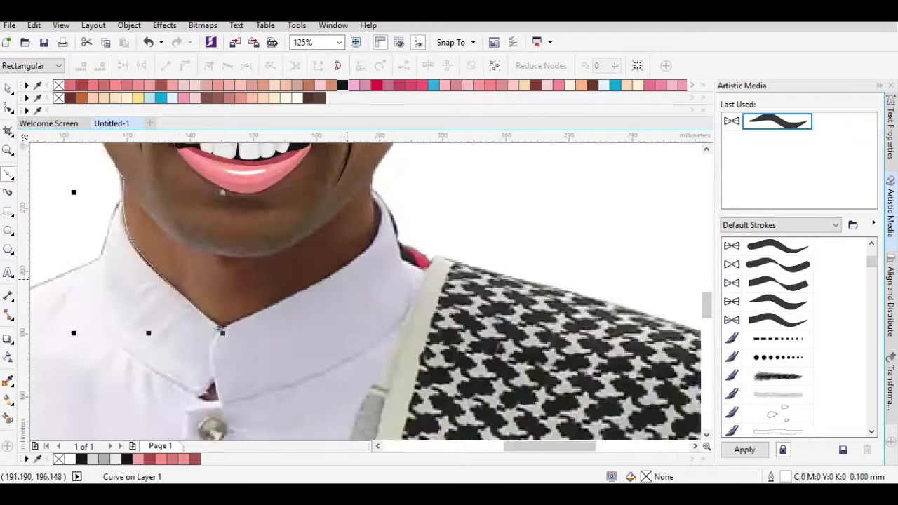
# - Continue the face outline along the right collar edge and up the neck onto the right side of the jaw
pyautogui.scroll(2, 316, 294)
pyautogui.click(211, 393)
pyautogui.doubleClick(337, 323)
pyautogui.scroll(-1, 348, 317)
pyautogui.scroll(1, 348, 317)
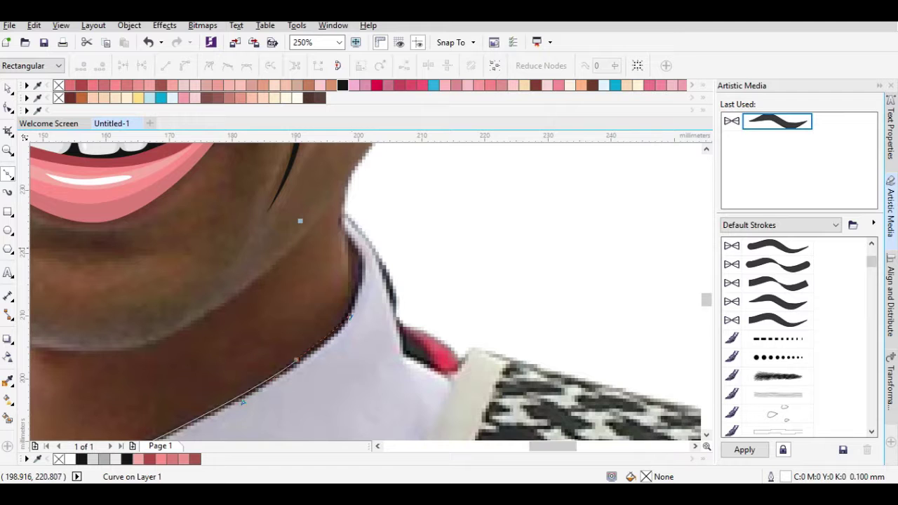
pyautogui.scroll(-2, 299, 221)
pyautogui.scroll(2, 379, 316)
pyautogui.scroll(2, 392, 430)
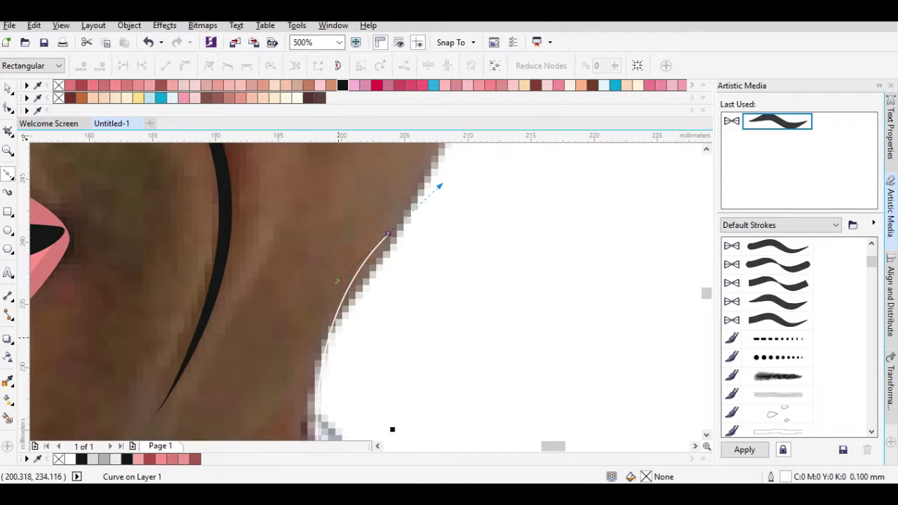
pyautogui.doubleClick(405, 230)
# - Continue the face outline up the right cheek and around the outside of the right ear to the hair
pyautogui.scroll(-2, 404, 230)
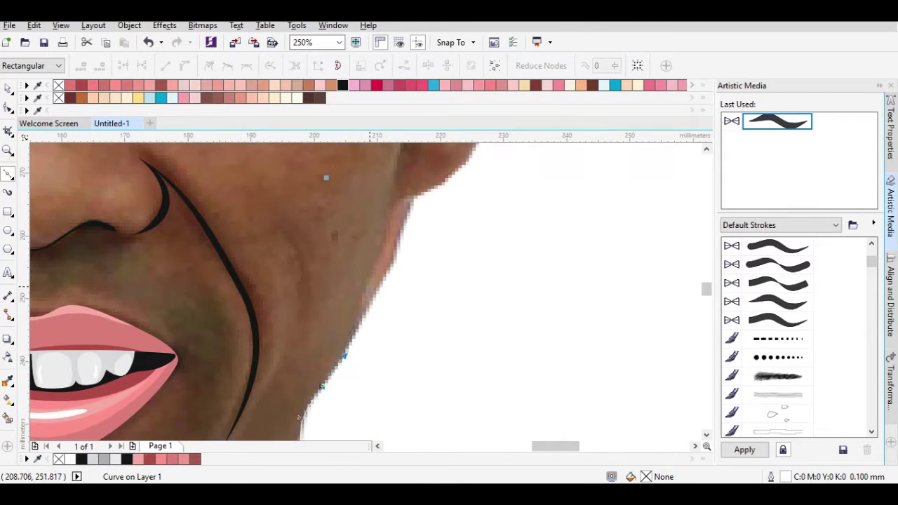
pyautogui.doubleClick(401, 216)
pyautogui.scroll(-2, 400, 217)
pyautogui.scroll(2, 322, 281)
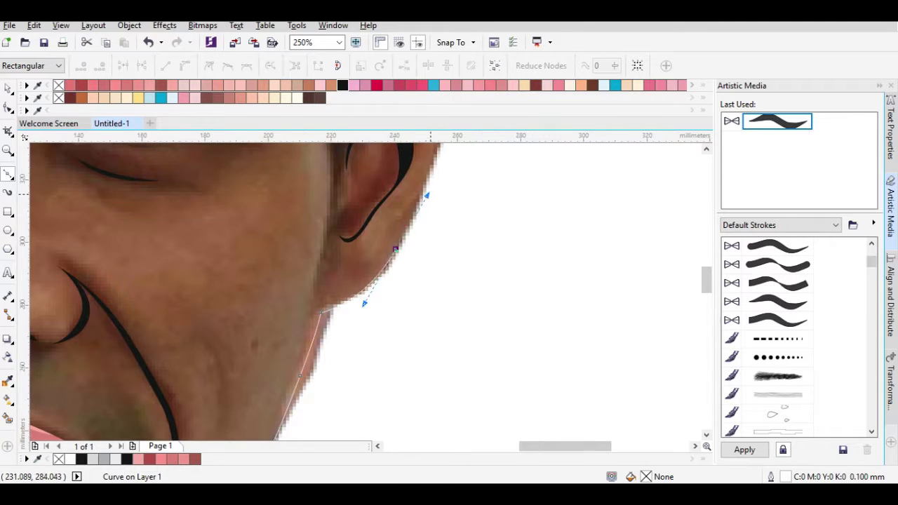
pyautogui.click(367, 236)
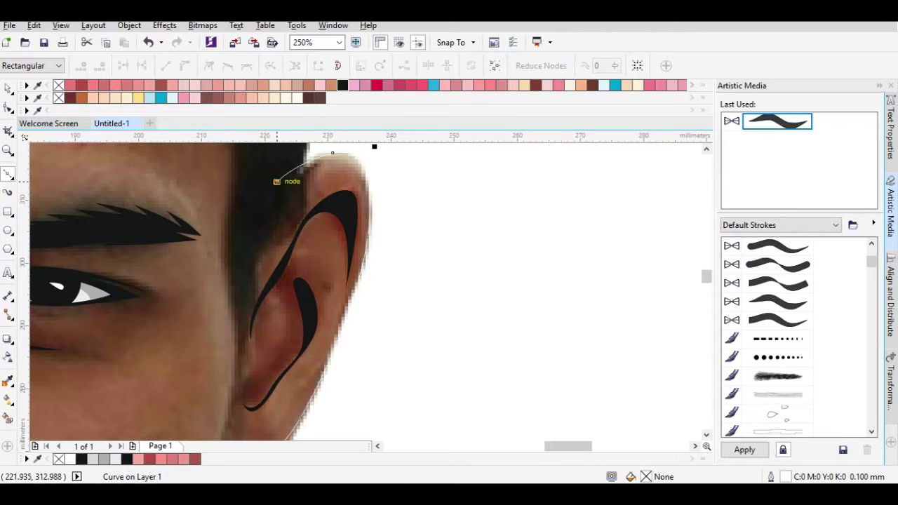
# - Complete the face outline from the right ear across the cap, down the hair and around the left ear to its start
pyautogui.scroll(-2, 374, 147)
pyautogui.scroll(2, 463, 208)
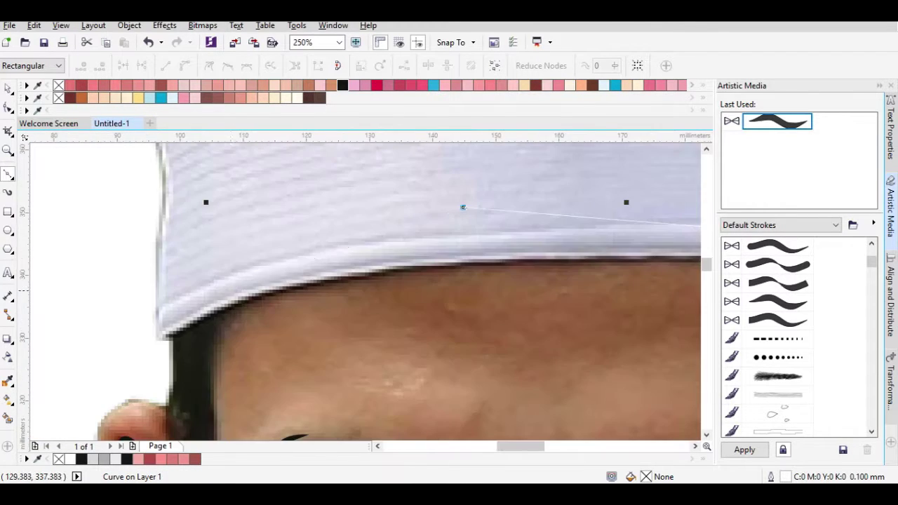
pyautogui.scroll(2, 230, 287)
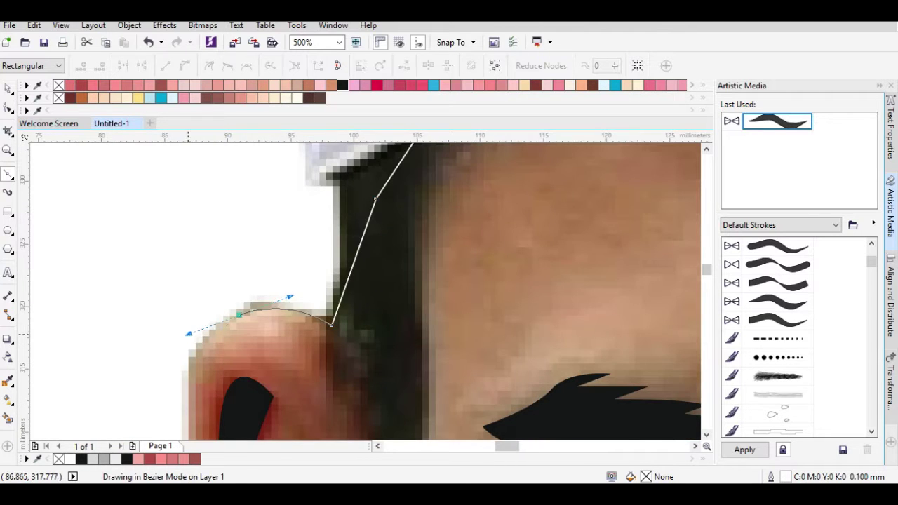
pyautogui.scroll(-2, 311, 399)
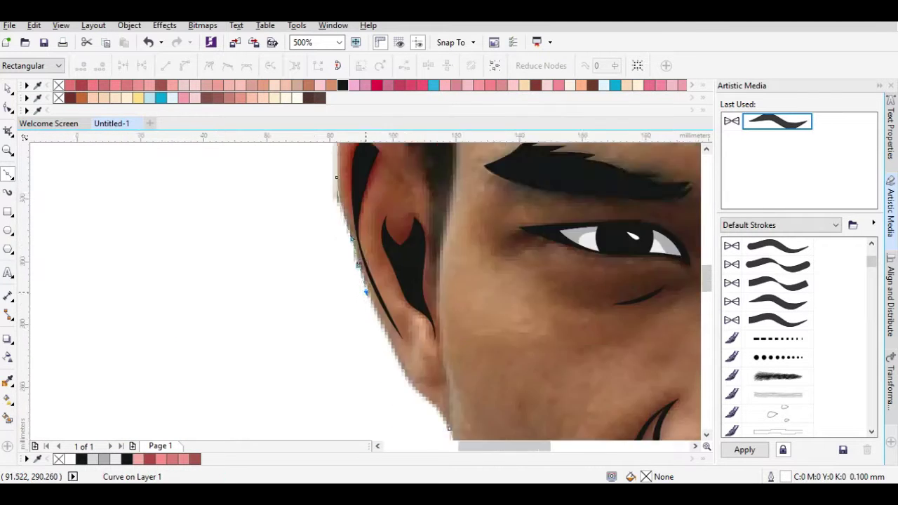
pyautogui.scroll(2, 172, 360)
pyautogui.scroll(-3, 392, 330)
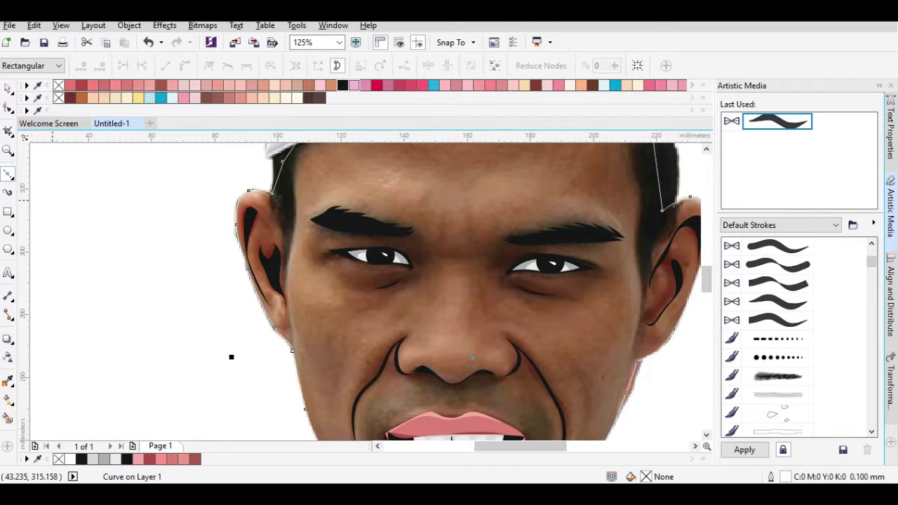
pyautogui.scroll(-3, 230, 358)
# - Posterize the photo copy at level 4 and move it over the original photo beneath the traced features
pyautogui.click(164, 25)
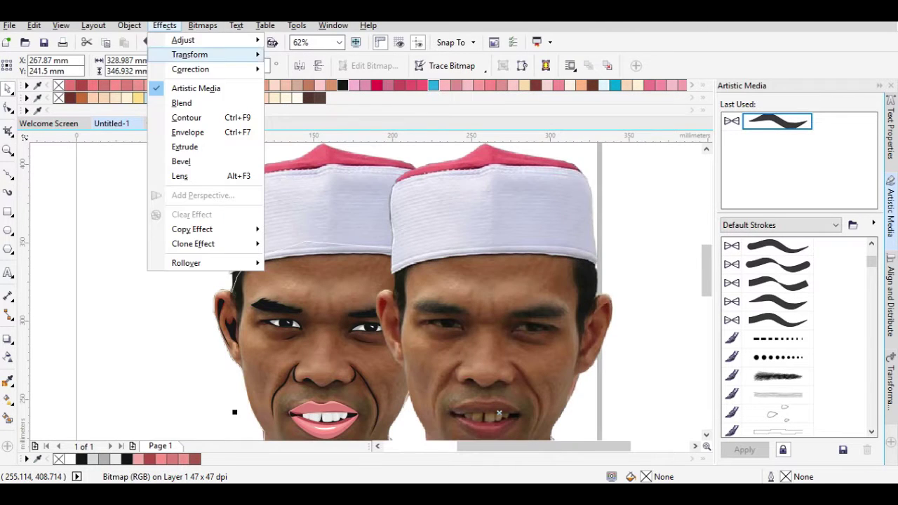
pyautogui.moveTo(189, 54)
pyautogui.click(294, 84)
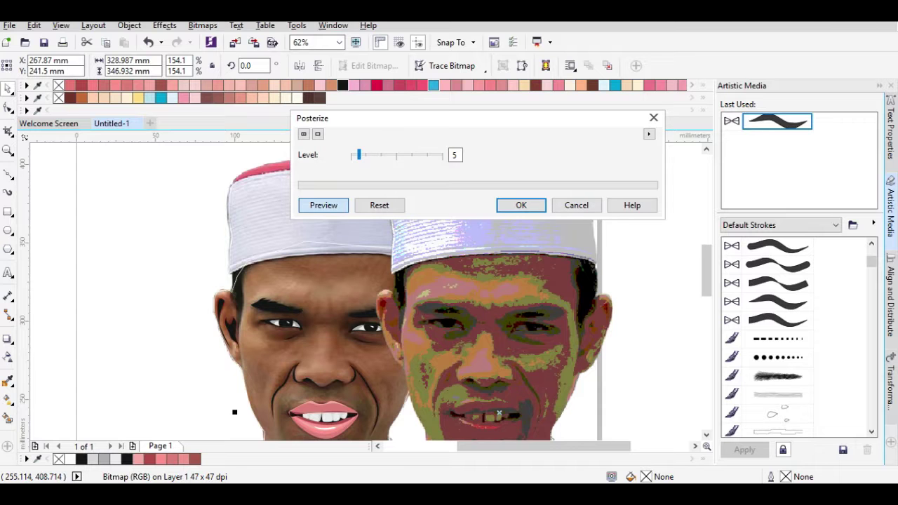
pyautogui.write('4')
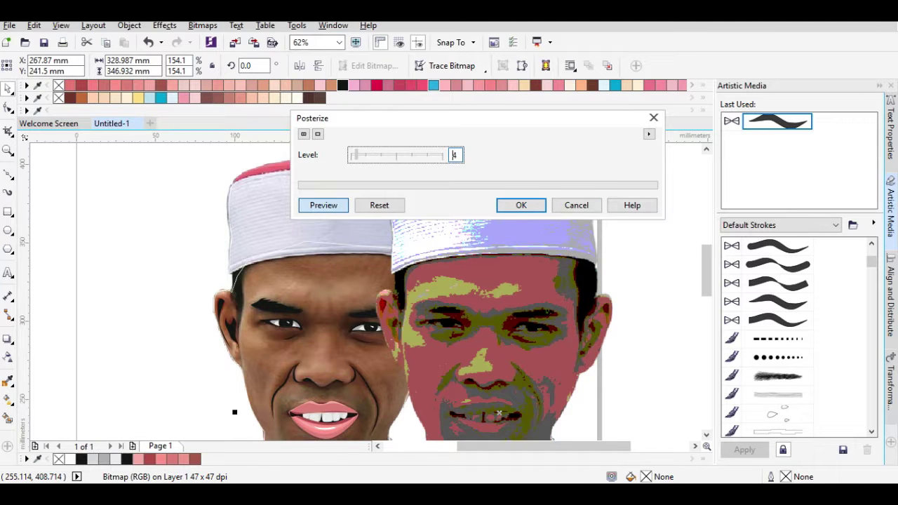
pyautogui.click(521, 205)
pyautogui.moveTo(492, 316); pyautogui.dragTo(301, 316)
# - Trace the dark shadow area around the right eye and brow as a closed curve with pointed notches at the outer side
pyautogui.press('F10')
pyautogui.press('i')
pyautogui.scroll(4, 368, 327)
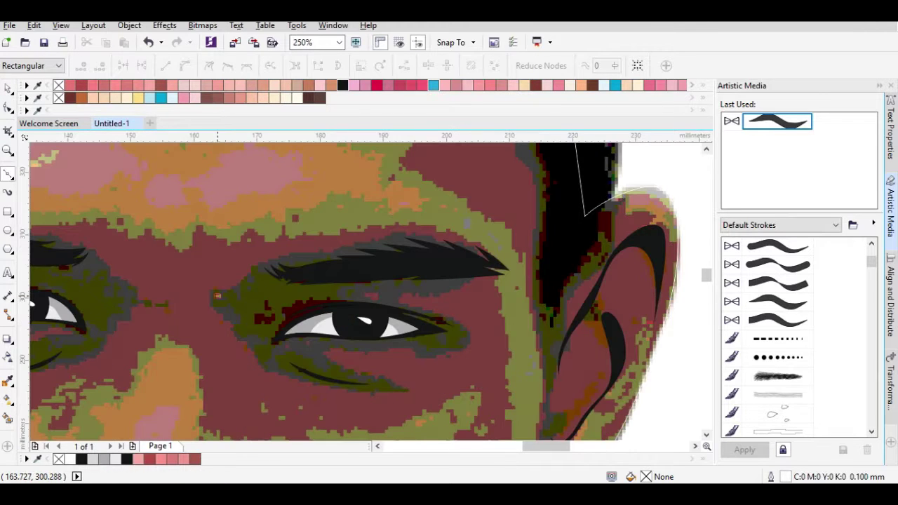
pyautogui.moveTo(209, 289); pyautogui.dragTo(289, 249)
pyautogui.moveTo(484, 263); pyautogui.dragTo(484, 247)
pyautogui.click(432, 289)
pyautogui.scroll(2, 382, 302)
pyautogui.click(341, 294)
pyautogui.scroll(-2, 330, 288)
pyautogui.scroll(2, 369, 300)
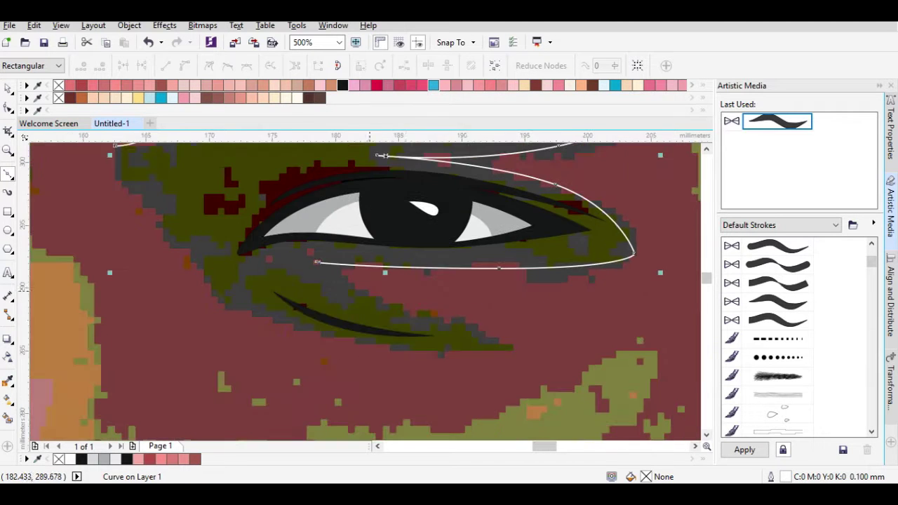
pyautogui.click(504, 265)
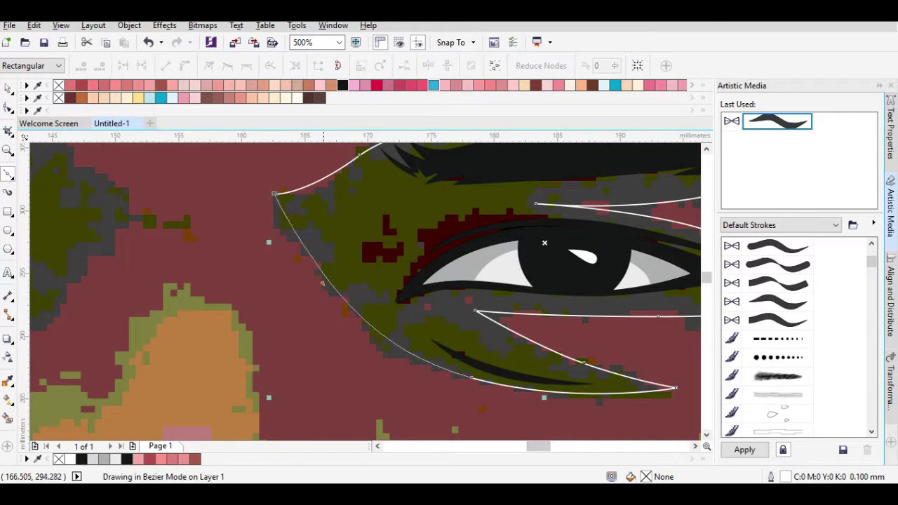
# - Trace the dark shadow area around the left eye and brow as a closed curve reaching toward the nose bridge
pyautogui.scroll(-4, 544, 243)
pyautogui.scroll(2, 381, 247)
pyautogui.moveTo(472, 300); pyautogui.dragTo(474, 272)
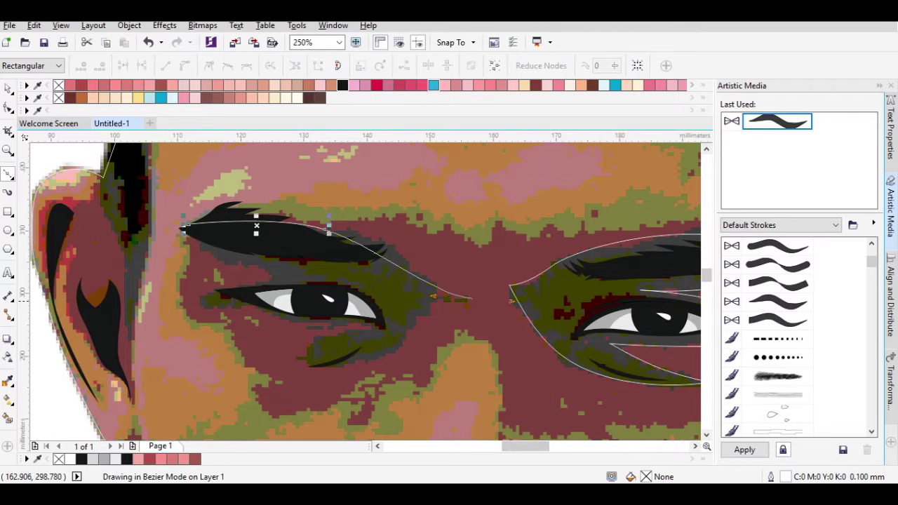
pyautogui.scroll(2, 484, 340)
pyautogui.click(408, 320)
pyautogui.moveTo(103, 386); pyautogui.dragTo(43, 339)
pyautogui.moveTo(333, 325); pyautogui.dragTo(442, 335)
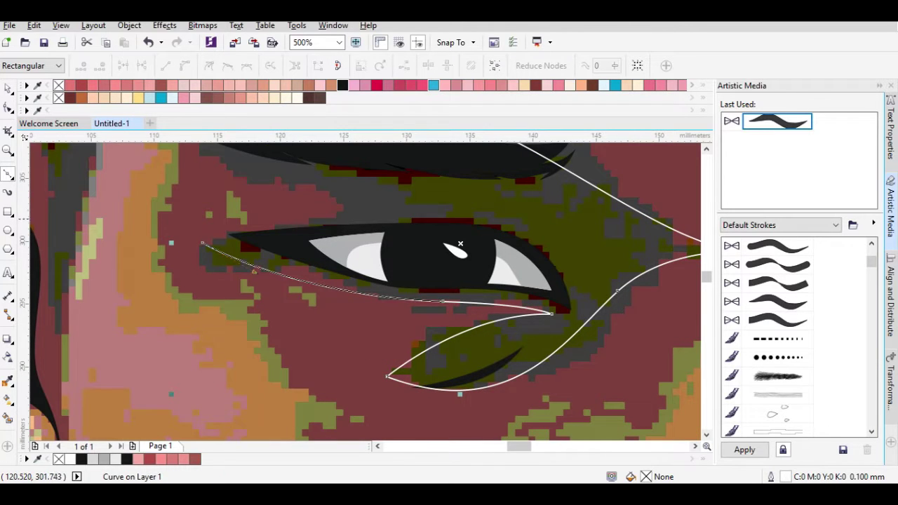
pyautogui.scroll(-2, 192, 168)
pyautogui.scroll(1, 358, 266)
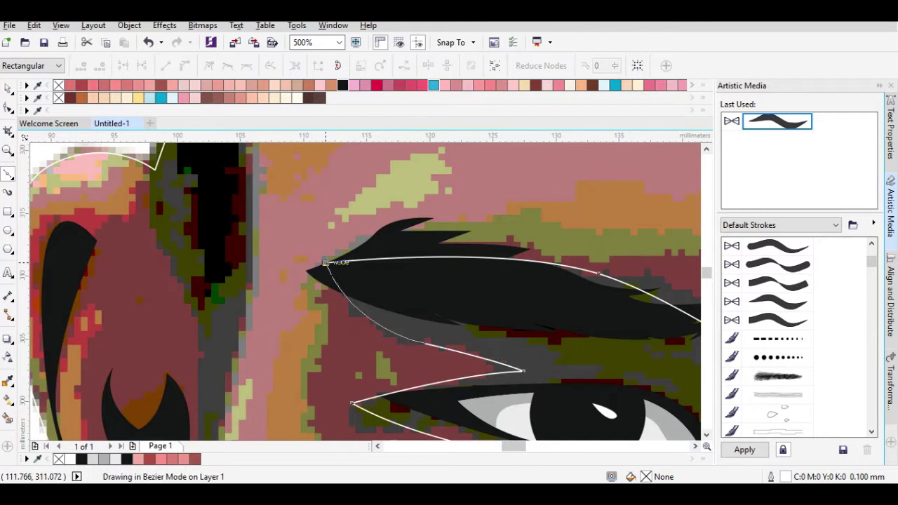
# - Trace the shadow beneath the nose, following the nostril line from one nose wing to the other and back underneath
pyautogui.scroll(-2, 358, 266)
pyautogui.scroll(3, 514, 317)
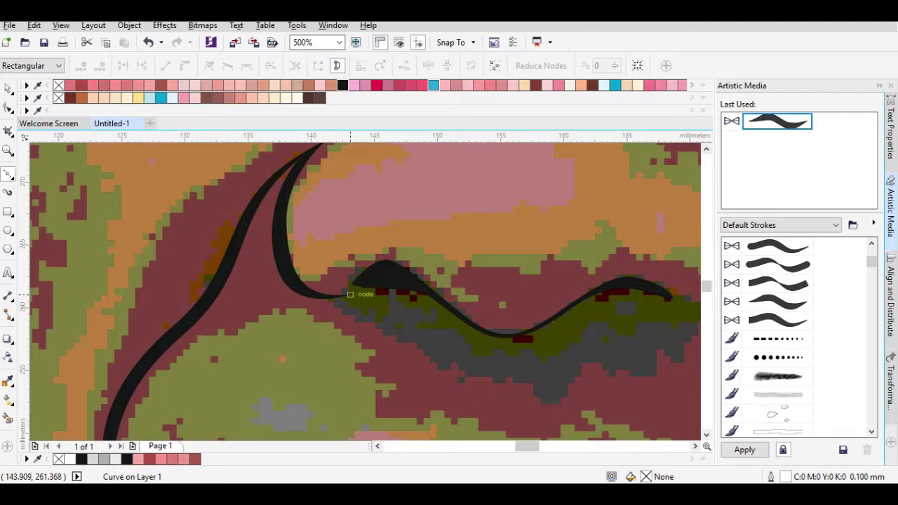
pyautogui.scroll(-1, 541, 294)
pyautogui.scroll(1, 575, 301)
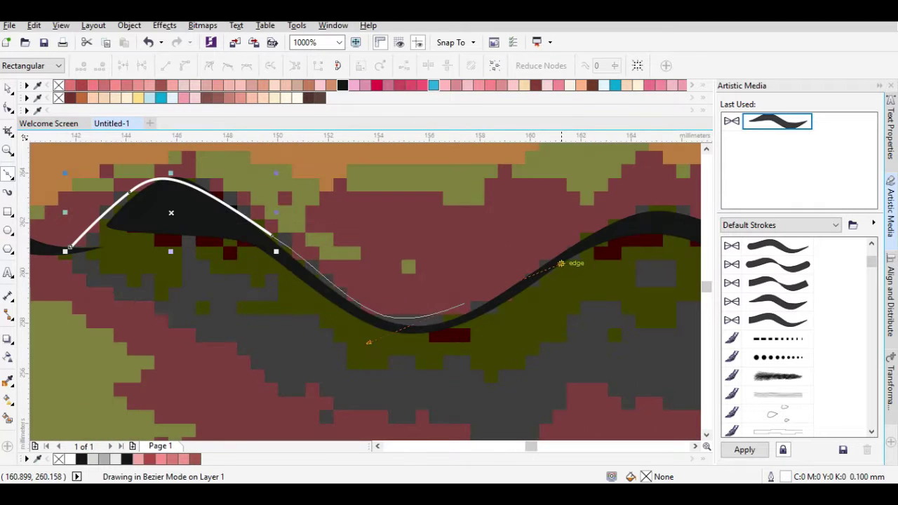
pyautogui.scroll(-1, 576, 302)
pyautogui.scroll(1, 612, 313)
pyautogui.scroll(-1, 612, 313)
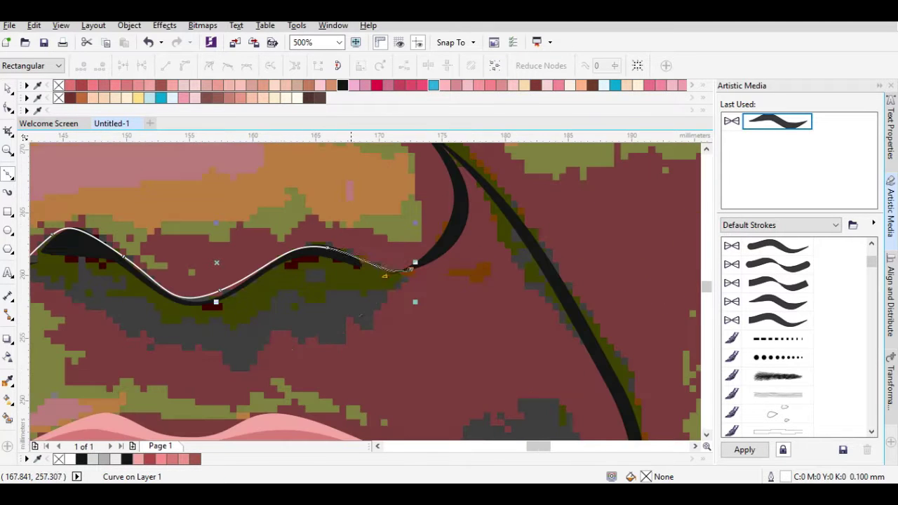
pyautogui.scroll(-1, 203, 343)
pyautogui.scroll(1, 326, 299)
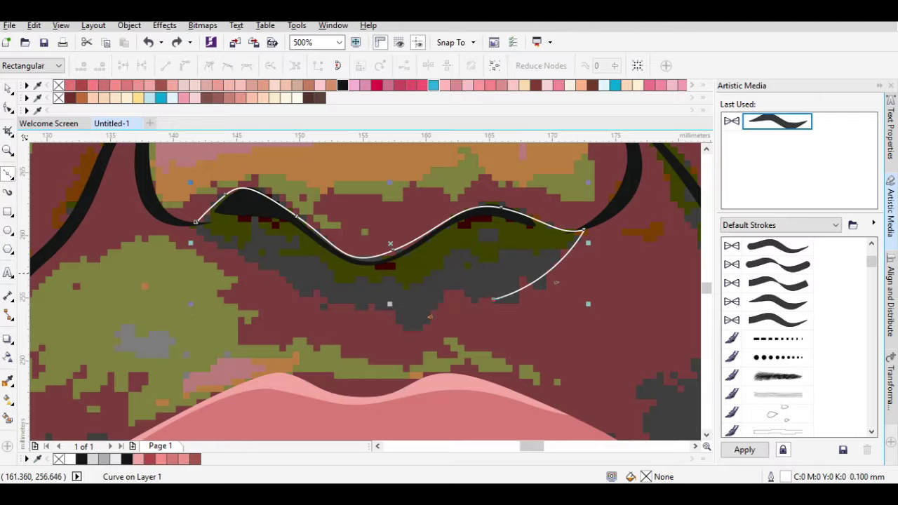
pyautogui.moveTo(195, 222)
pyautogui.mouseDown()
pyautogui.moveTo(271, 211)
pyautogui.moveTo(358, 264)
pyautogui.moveTo(445, 257)
pyautogui.mouseUp()
# - Trace one closed shadow shape running from the left mouth corner behind the lips to the crescent beside the right corner
pyautogui.scroll(-1, 359, 265)
pyautogui.scroll(1, 317, 260)
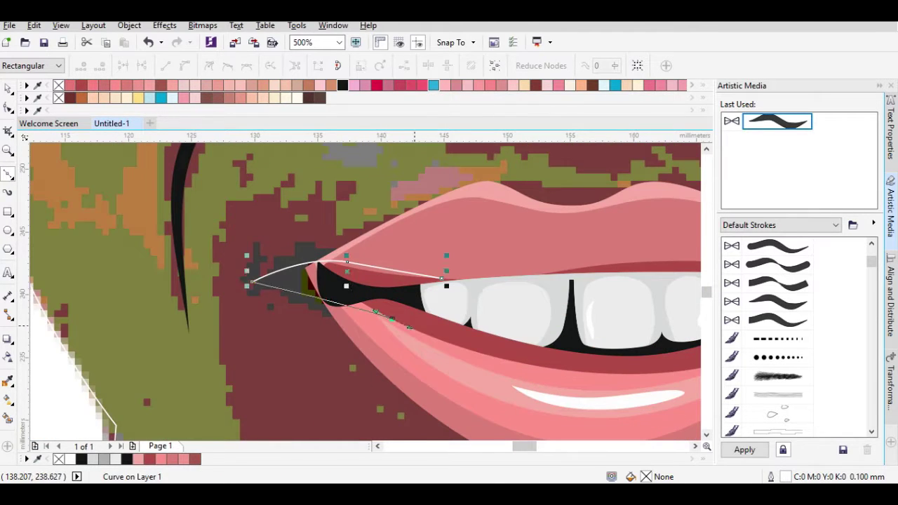
pyautogui.scroll(-1, 371, 292)
pyautogui.hscroll(1, 371, 292)
pyautogui.scroll(-1, 372, 281)
pyautogui.scroll(1, 379, 244)
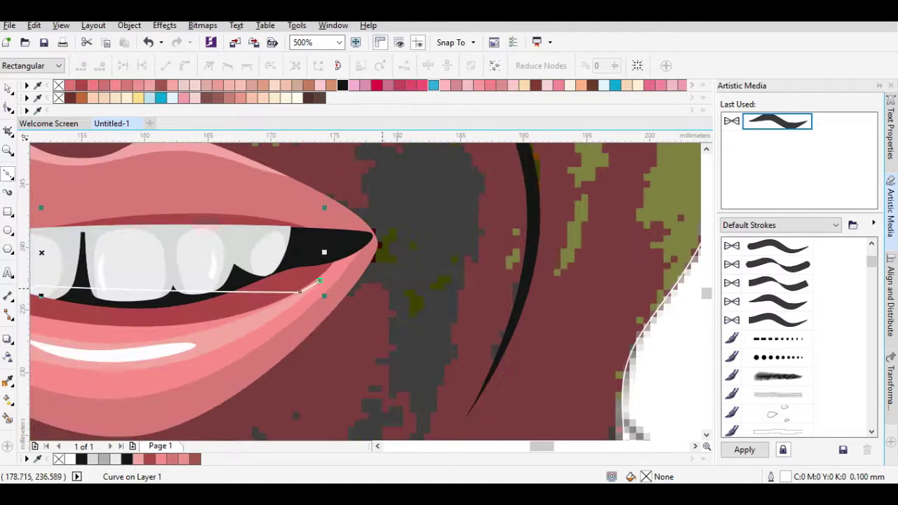
pyautogui.scroll(-1, 404, 378)
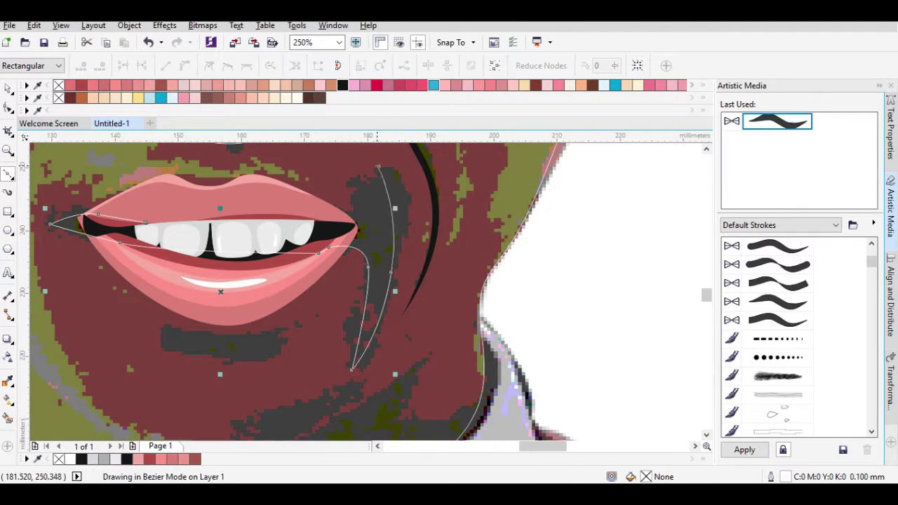
pyautogui.click(384, 186)
pyautogui.scroll(1, 316, 295)
pyautogui.scroll(-2, 313, 296)
pyautogui.scroll(1, 288, 295)
pyautogui.scroll(-1, 281, 295)
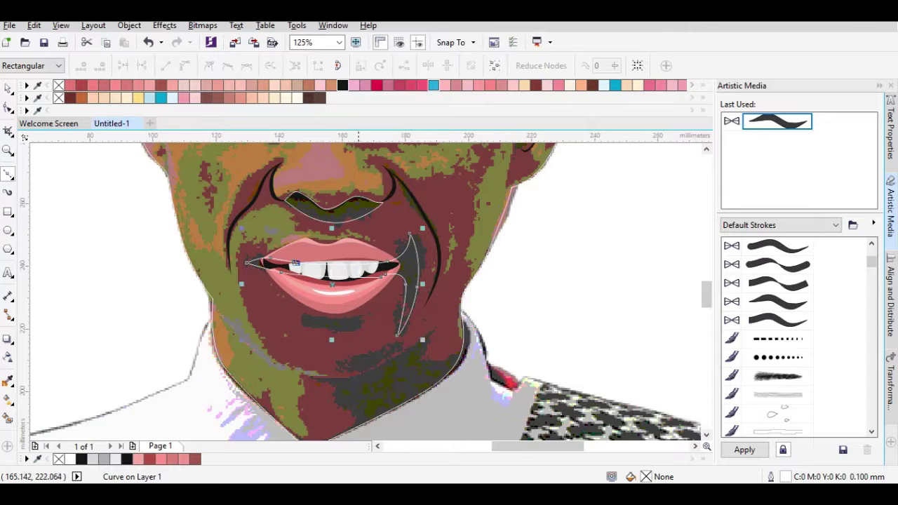
# - Trace the dark shadow on the neck under the right side of the jaw, extending its lower edge past the collar
pyautogui.scroll(1, 276, 325)
pyautogui.click(372, 150)
pyautogui.click(294, 320)
pyautogui.click(521, 230)
pyautogui.click(516, 304)
pyautogui.click(605, 274)
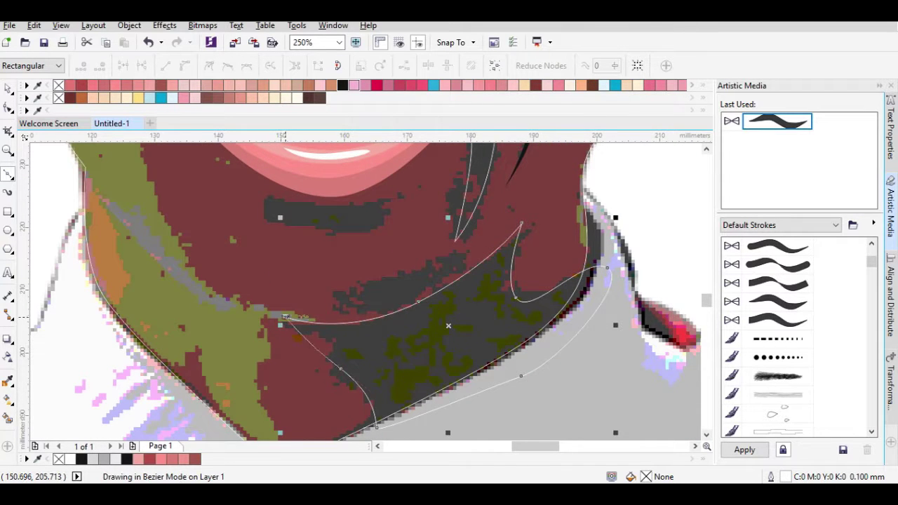
# - Combine the neck, mouth, nose and both eye shadow curves into a single curve
pyautogui.press('space')
pyautogui.scroll(-1, 284, 318)
pyautogui.keyDown('shift'); pyautogui.click(421, 232); pyautogui.keyUp('shift')
pyautogui.scroll(2, 422, 232)
pyautogui.scroll(-2, 415, 270)
pyautogui.keyDown('shift'); pyautogui.click(415, 271); pyautogui.keyUp('shift')
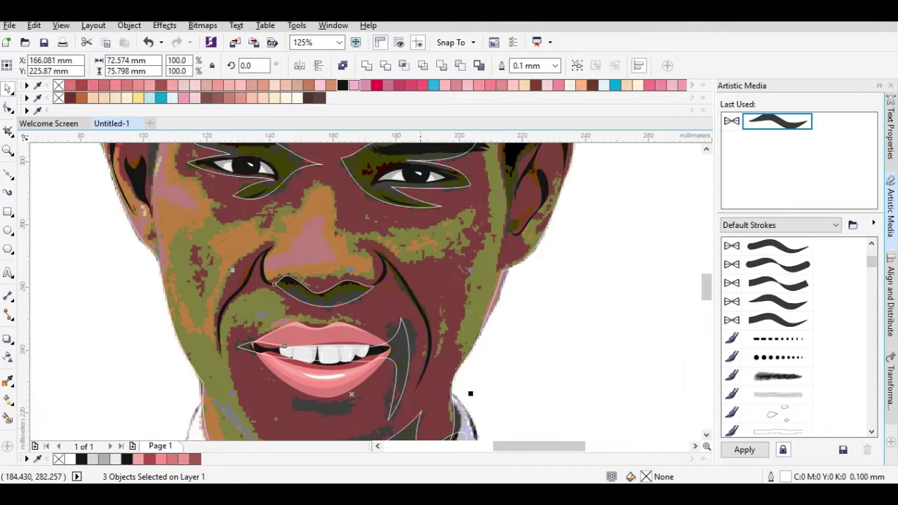
pyautogui.scroll(2, 369, 148)
pyautogui.keyDown('shift'); pyautogui.click(312, 257); pyautogui.keyUp('shift')
pyautogui.keyDown('shift'); pyautogui.click(184, 228); pyautogui.keyUp('shift')
pyautogui.keyDown('shift'); pyautogui.click(200, 233); pyautogui.keyUp('shift')
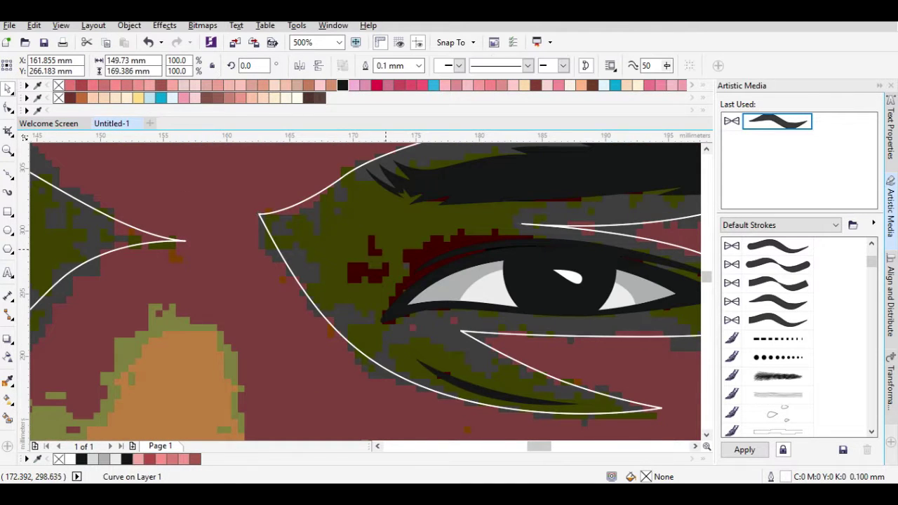
pyautogui.press('Escape')
# - Trace a narrow closed shadow along both sides of the right smile line from the nose wing down past the mouth
pyautogui.scroll(-2, 364, 302)
pyautogui.scroll(-1, 363, 302)
pyautogui.scroll(1, 386, 316)
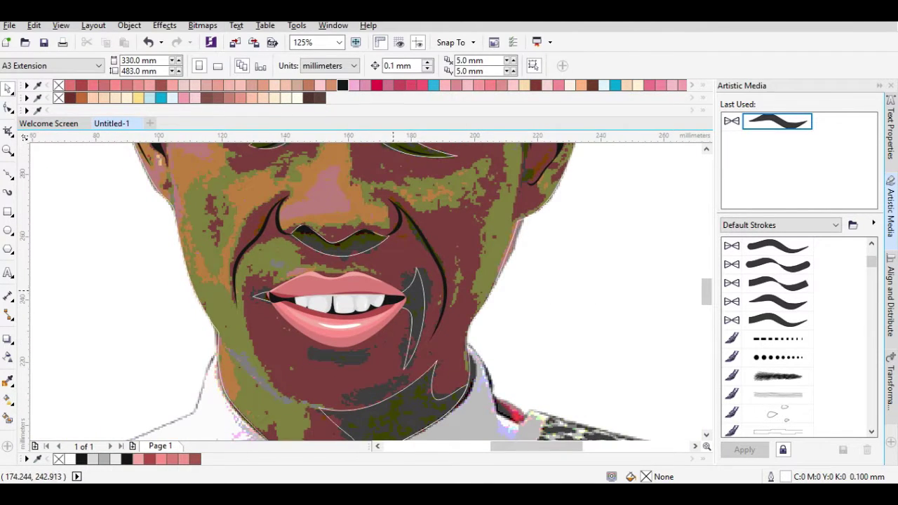
pyautogui.press('space')
pyautogui.scroll(2, 335, 221)
pyautogui.click(335, 222)
pyautogui.click(387, 306)
pyautogui.scroll(-2, 386, 305)
pyautogui.scroll(2, 440, 397)
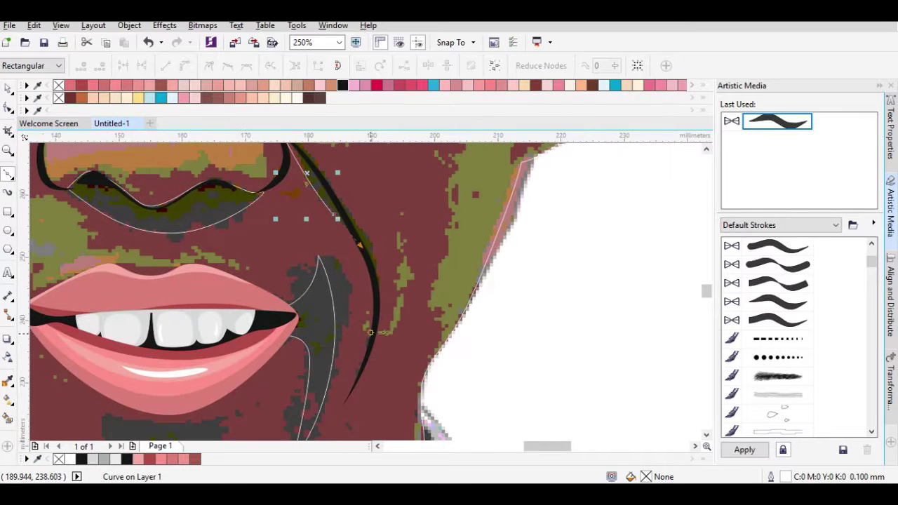
pyautogui.doubleClick(357, 374)
pyautogui.scroll(-1, 414, 384)
pyautogui.scroll(1, 344, 255)
# - Combine the smile-line shadow with the other facial shadow curves
pyautogui.press('space')
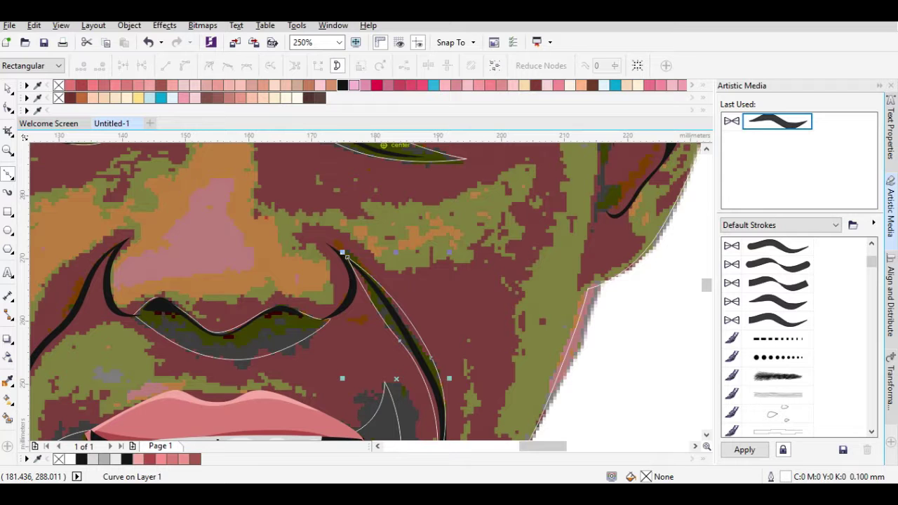
pyautogui.keyDown('shift'); pyautogui.click(264, 175); pyautogui.keyUp('shift')
pyautogui.hotkey('ctrl', 'l')
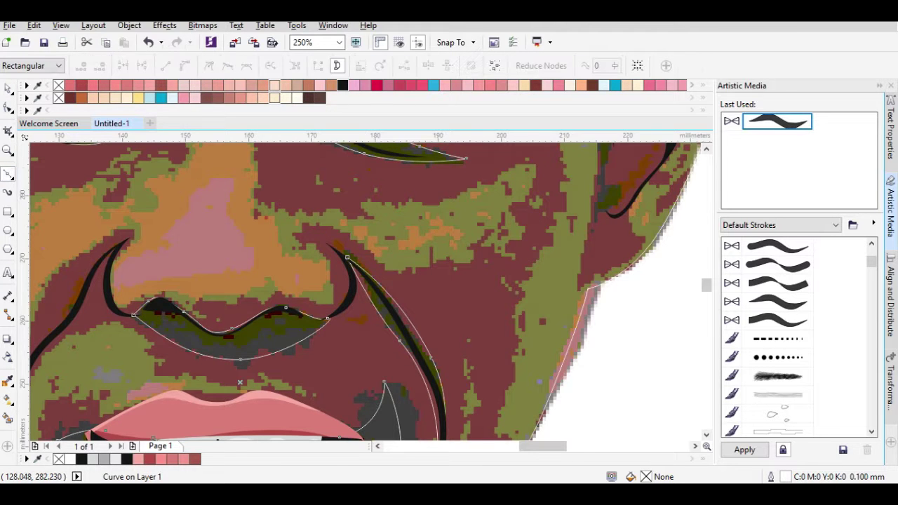
# - Start a second tone shape with a curve from above the left eyebrow across the brow to the right temple
pyautogui.press('space')
pyautogui.scroll(-1, 210, 281)
pyautogui.scroll(1, 211, 267)
pyautogui.click(231, 254)
pyautogui.click(311, 256)
pyautogui.scroll(-1, 311, 255)
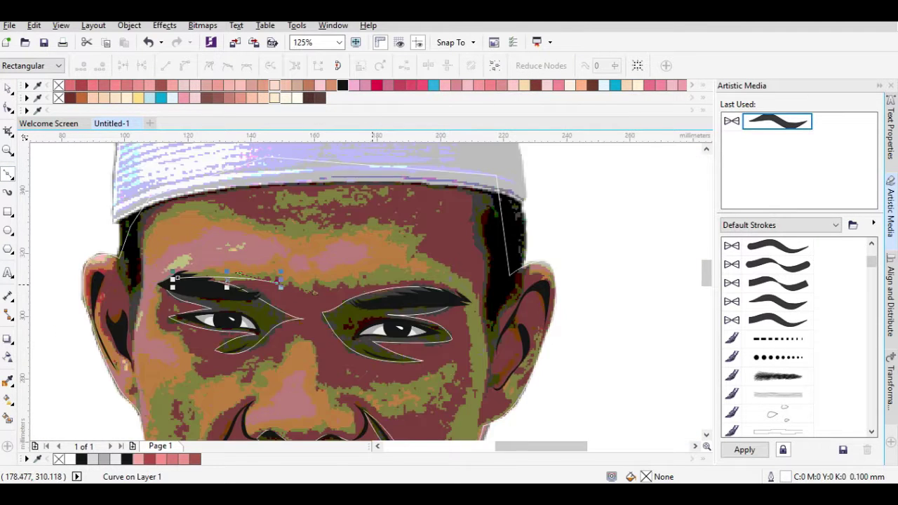
pyautogui.scroll(1, 371, 281)
pyautogui.click(468, 314)
pyautogui.scroll(-1, 453, 405)
# - Continue the tone shape down the right cheek and back up its outer edge to the right temple
pyautogui.scroll(-2, 360, 307)
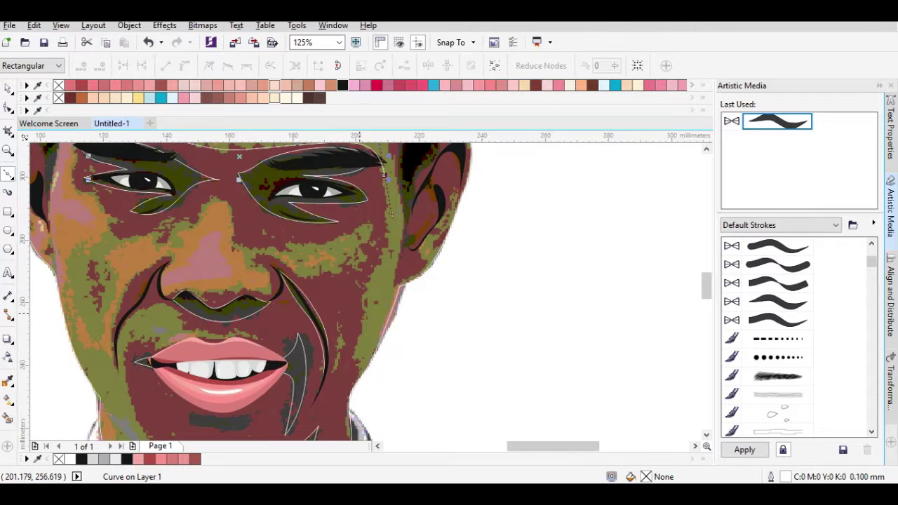
pyautogui.scroll(1, 368, 330)
pyautogui.scroll(-1, 342, 383)
pyautogui.scroll(1, 342, 421)
pyautogui.scroll(-1, 429, 321)
pyautogui.scroll(1, 236, 377)
pyautogui.click(236, 379)
pyautogui.scroll(-1, 231, 369)
pyautogui.scroll(1, 376, 295)
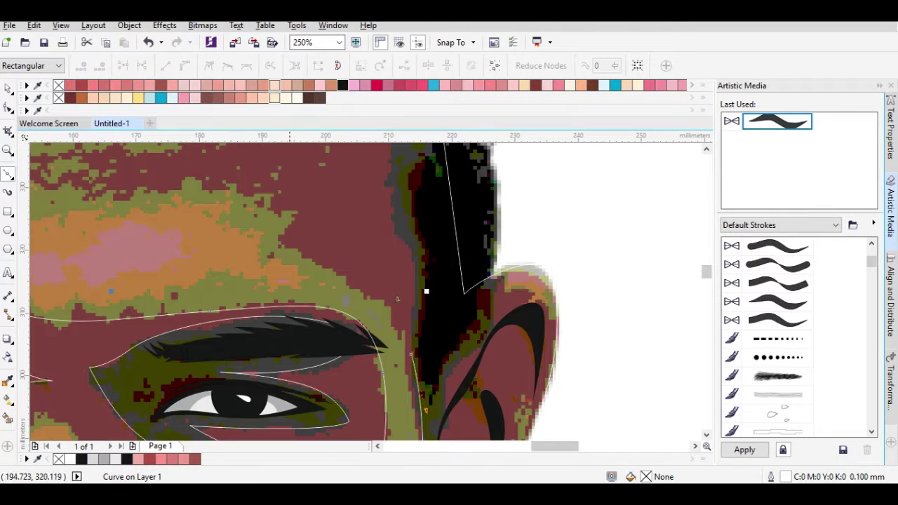
# - Continue the tone shape along the upper forehead, down the left temple and around the inner edge of the left ear
pyautogui.scroll(-1, 375, 296)
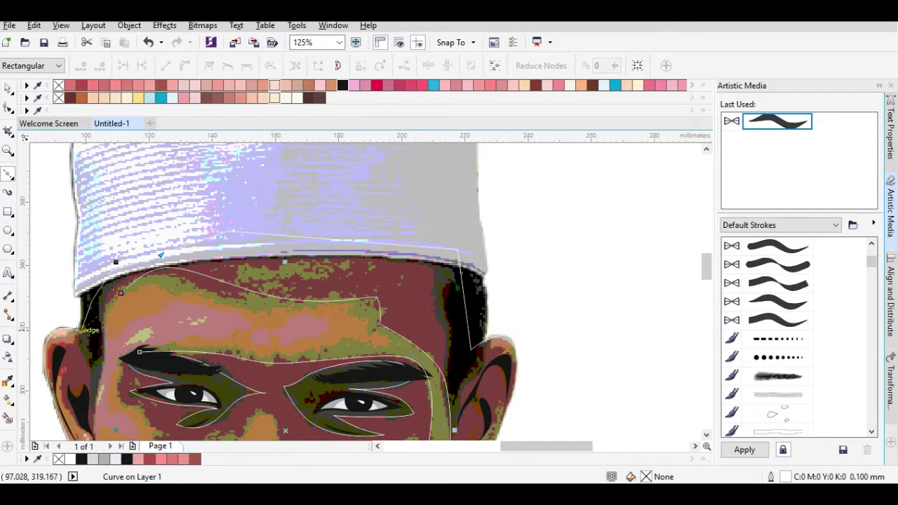
pyautogui.moveTo(140, 352); pyautogui.dragTo(400, 269)
pyautogui.scroll(1, 304, 373)
pyautogui.moveTo(338, 230); pyautogui.dragTo(325, 239)
pyautogui.scroll(-1, 324, 245)
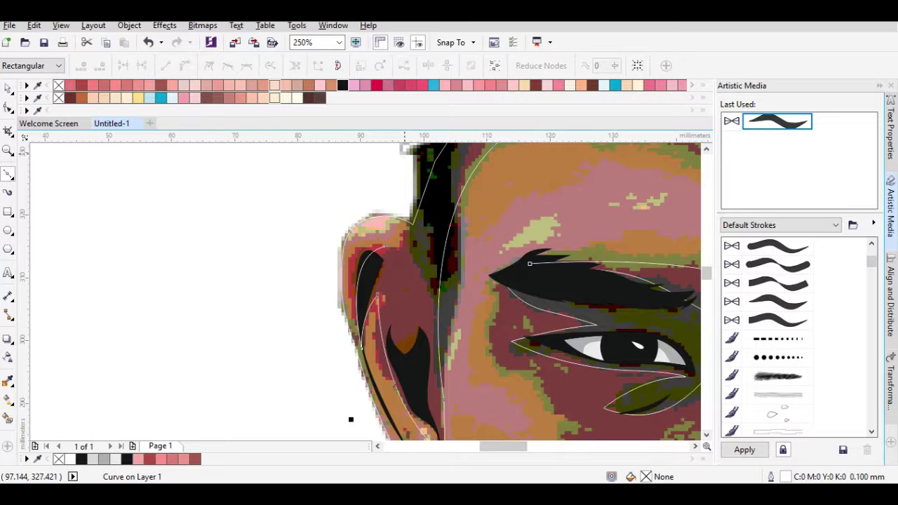
# - Continue the tone shape around the right ear's inner edge and earlobe to the jaw just below the ear
pyautogui.scroll(-1, 347, 330)
pyautogui.scroll(2, 366, 277)
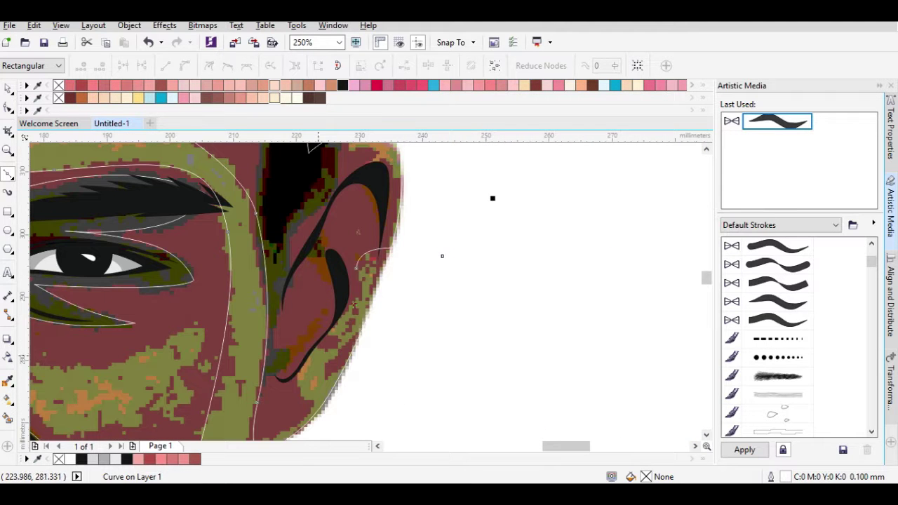
pyautogui.scroll(-1, 443, 256)
pyautogui.scroll(1, 391, 382)
pyautogui.moveTo(317, 340); pyautogui.dragTo(355, 358)
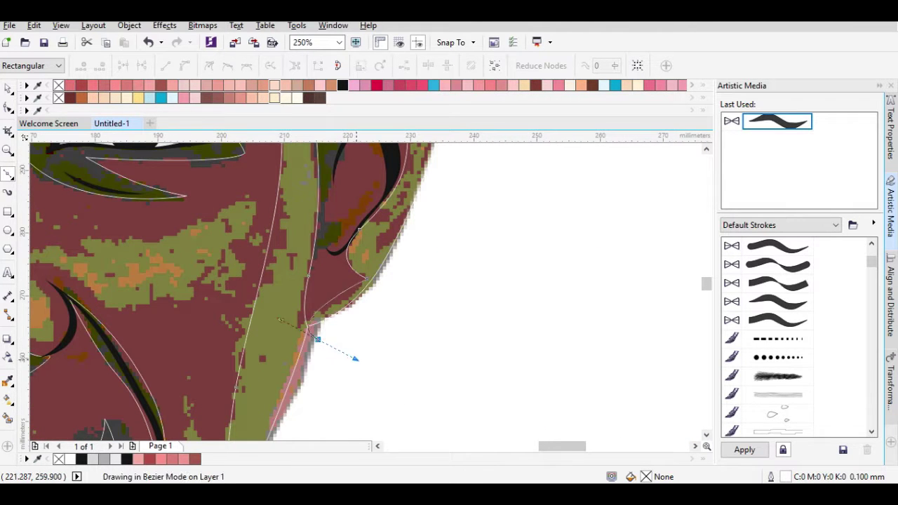
pyautogui.press('space')
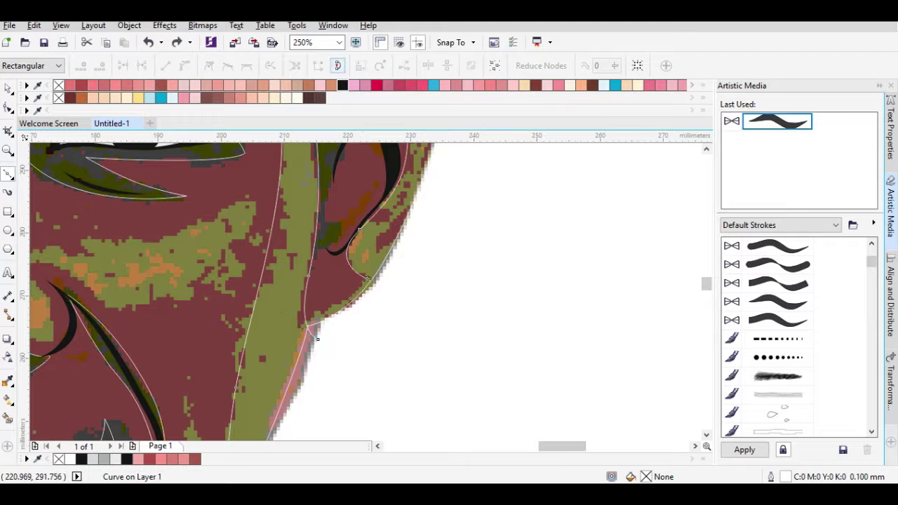
# - Continue the tone shape outside the jaw and below the collar, up the chin's left side to the left mouth corner
pyautogui.scroll(-2, 372, 280)
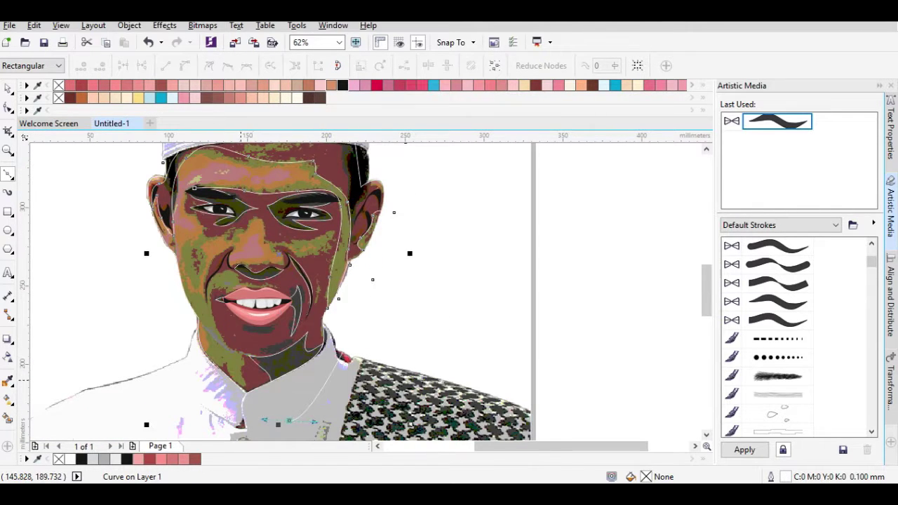
pyautogui.scroll(1, 239, 380)
pyautogui.scroll(1, 362, 250)
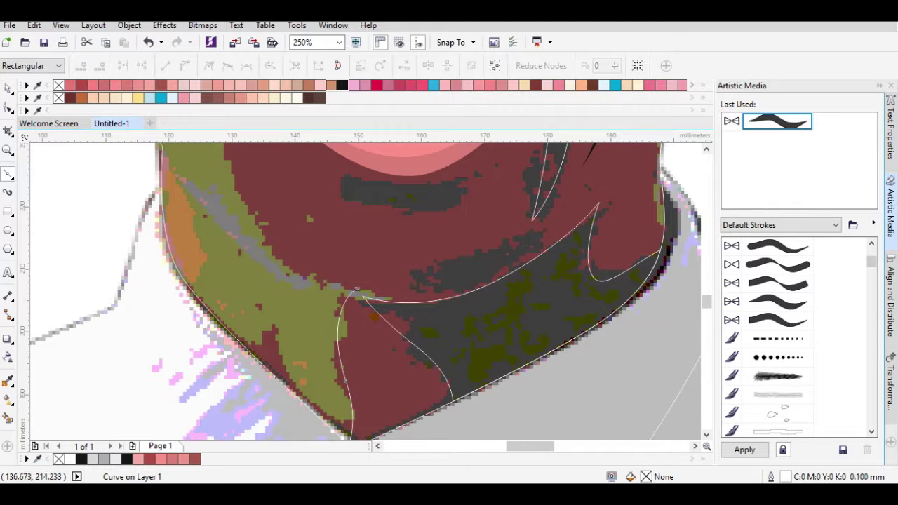
pyautogui.scroll(-1, 357, 288)
pyautogui.scroll(1, 361, 368)
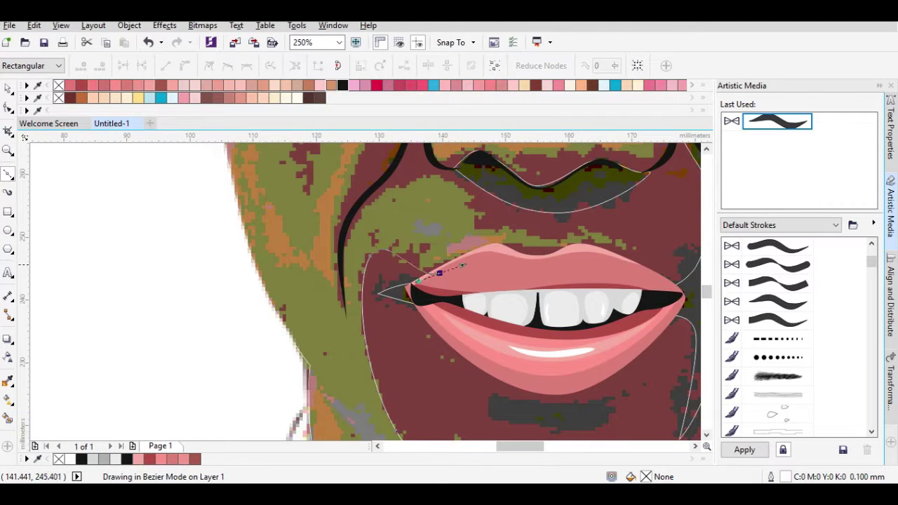
# - Continue the tone shape along the upper lip's top edge and back across the area between lip and nose
pyautogui.scroll(1, 463, 265)
pyautogui.click(541, 244)
pyautogui.click(626, 245)
pyautogui.click(570, 231)
pyautogui.moveTo(482, 221); pyautogui.dragTo(455, 204)
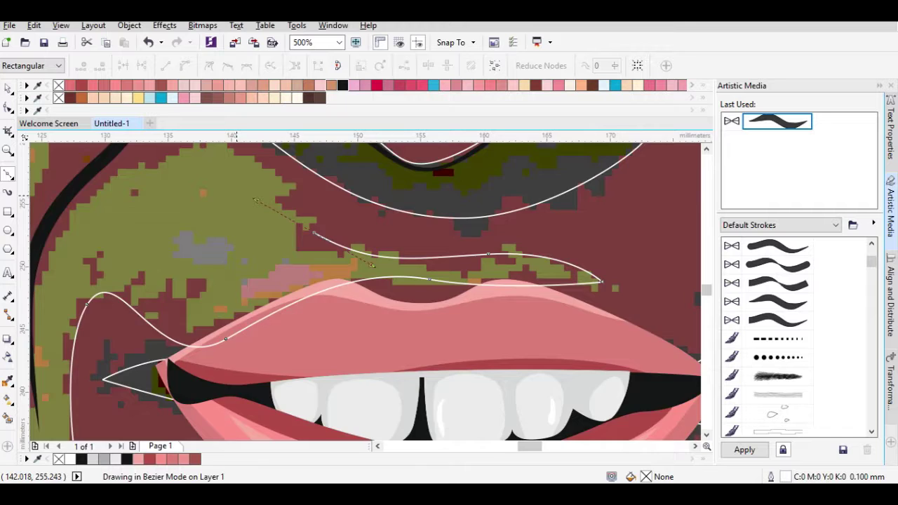
# - Continue the tone shape around the patch above the left mouth corner and up the outer side of the left smile line
pyautogui.scroll(-1, 257, 201)
pyautogui.scroll(1, 309, 231)
pyautogui.scroll(-1, 369, 295)
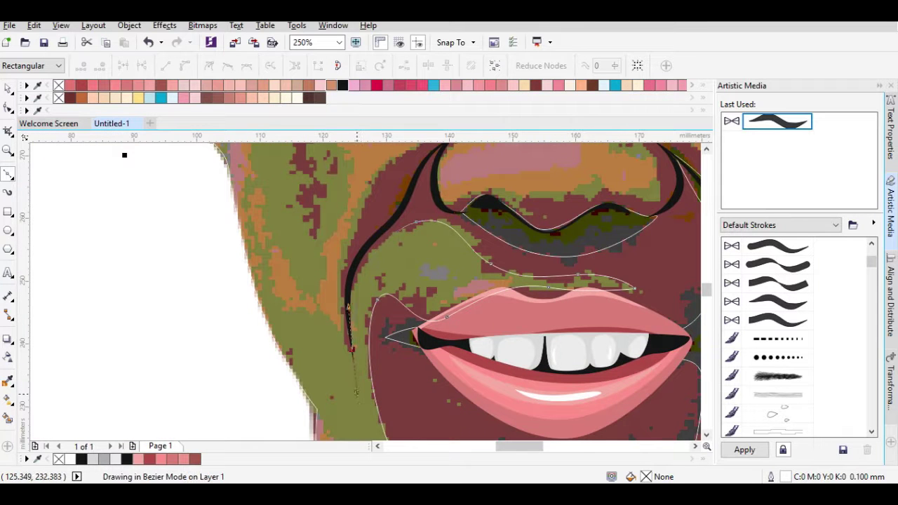
pyautogui.scroll(-1, 348, 261)
pyautogui.scroll(1, 372, 143)
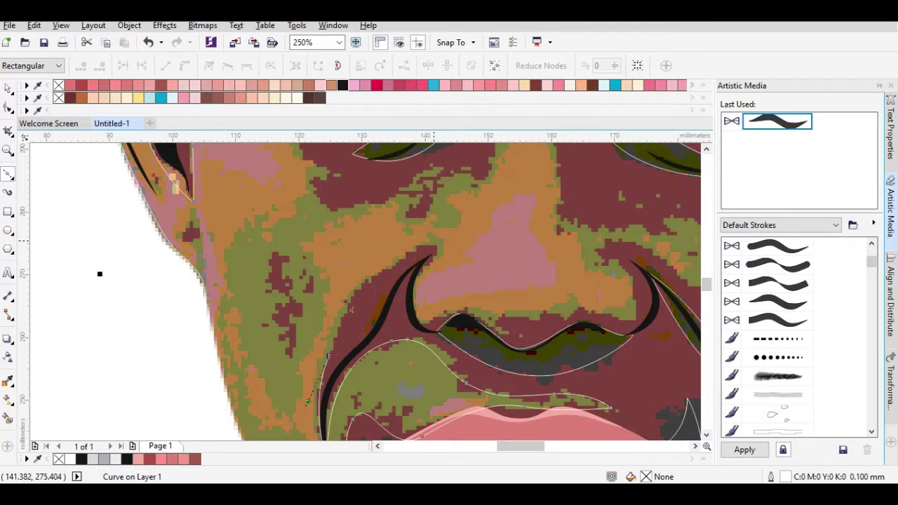
# - Continue the tone shape around the left nostril and along the underside of the nose to the right nostril
pyautogui.scroll(1, 485, 269)
pyautogui.moveTo(386, 224); pyautogui.dragTo(531, 201)
pyautogui.click(386, 225)
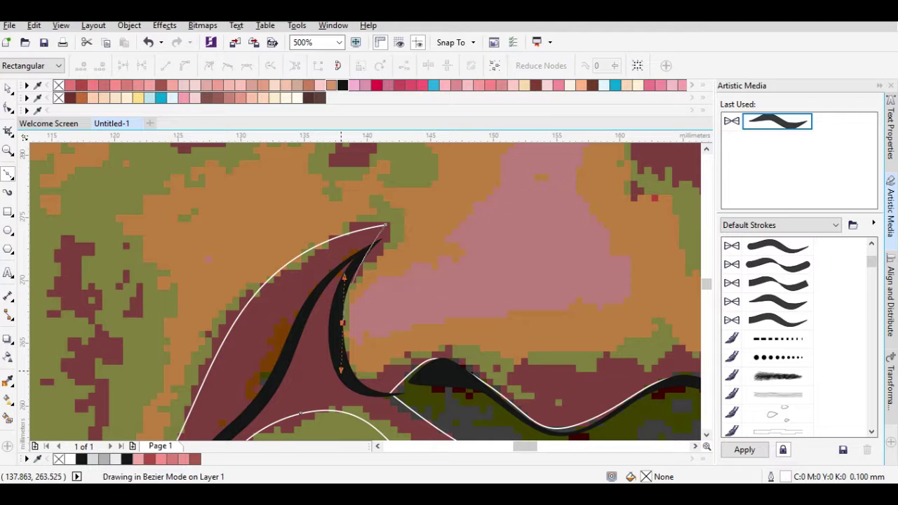
pyautogui.scroll(-1, 372, 301)
pyautogui.scroll(1, 373, 301)
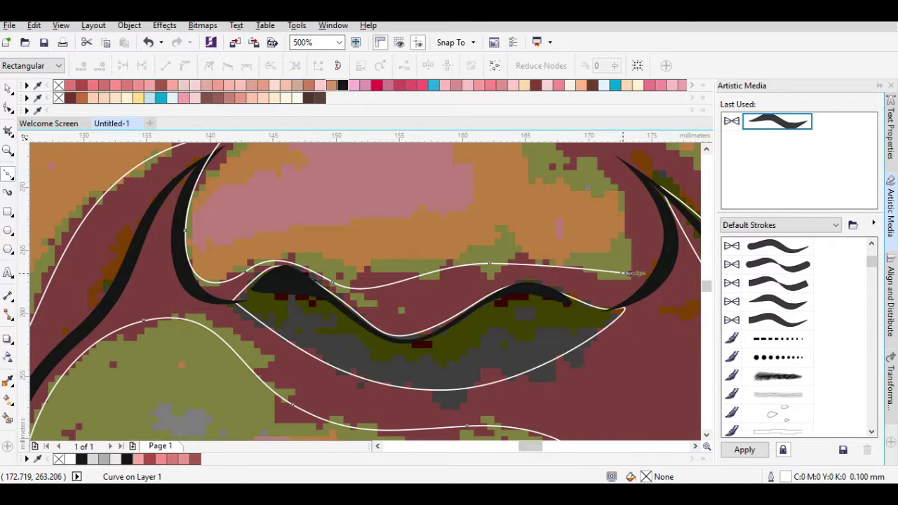
# - Continue the tone shape over the right nostril, around the right cheek patch and up across the nose bridge
pyautogui.scroll(-1, 351, 251)
pyautogui.moveTo(534, 239); pyautogui.dragTo(572, 155)
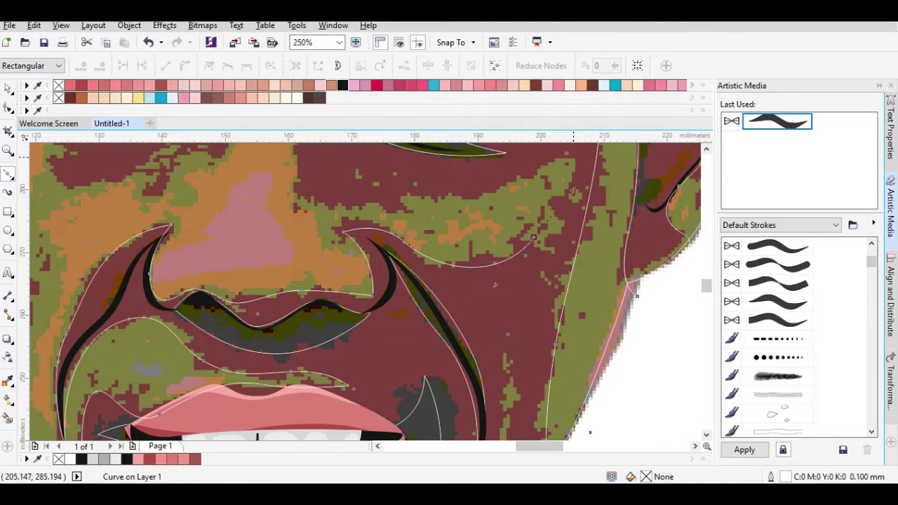
pyautogui.scroll(1, 421, 206)
pyautogui.scroll(-1, 477, 367)
pyautogui.moveTo(323, 244); pyautogui.dragTo(315, 191)
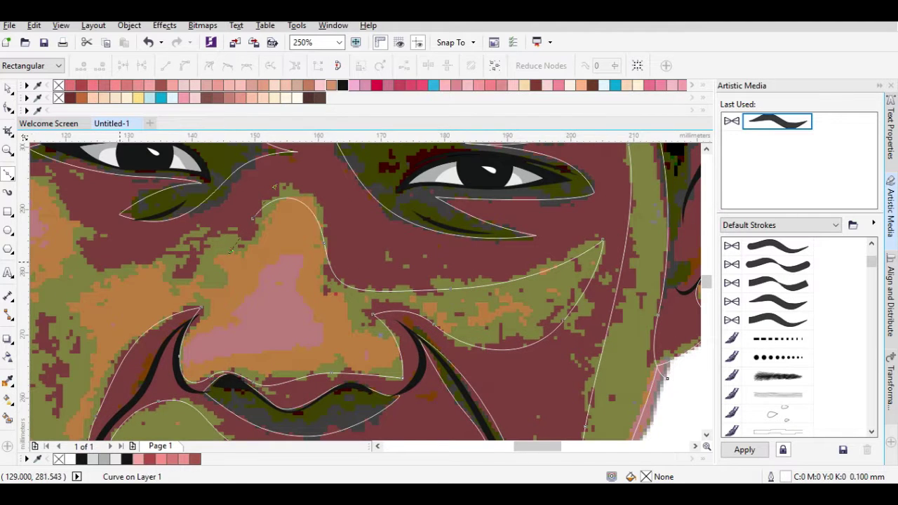
# - Complete the tone shape beneath the left eye and up around its outer corner, closing it at the left eyebrow
pyautogui.scroll(-1, 281, 266)
pyautogui.scroll(1, 379, 302)
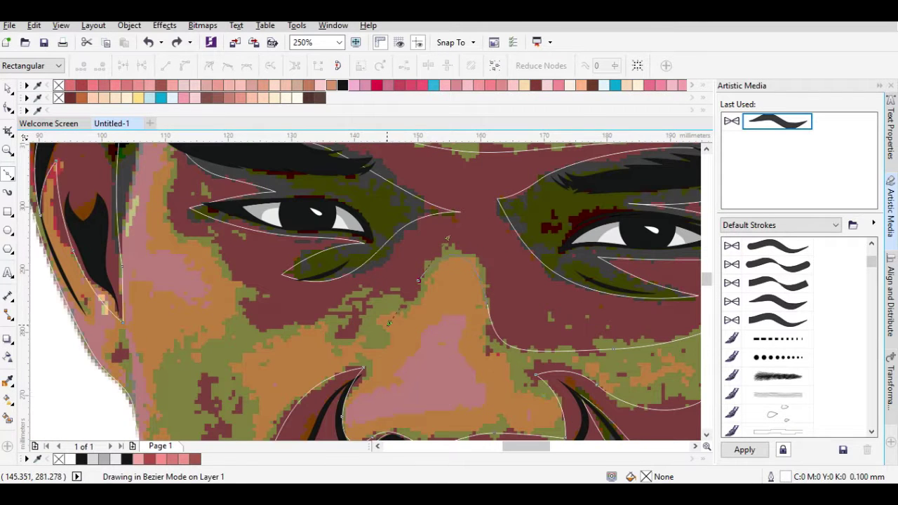
pyautogui.moveTo(177, 259); pyautogui.dragTo(254, 288)
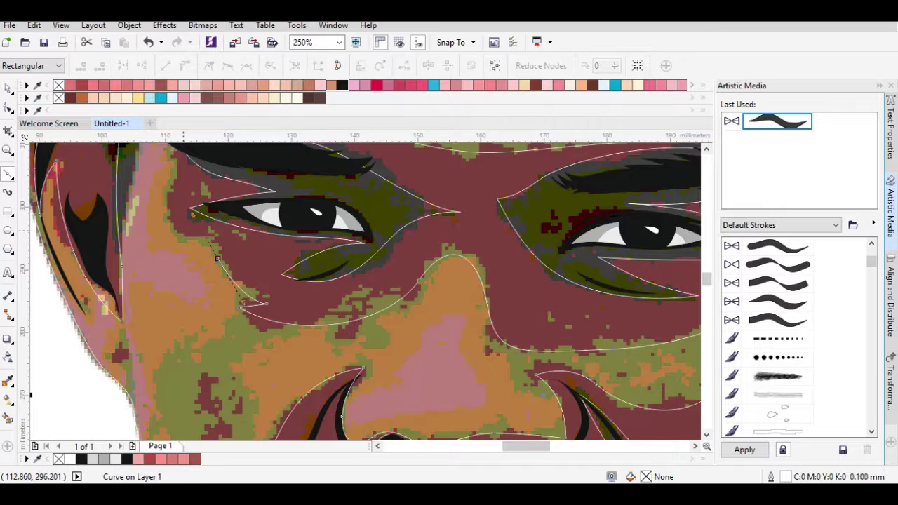
pyautogui.scroll(-1, 183, 227)
pyautogui.scroll(1, 183, 227)
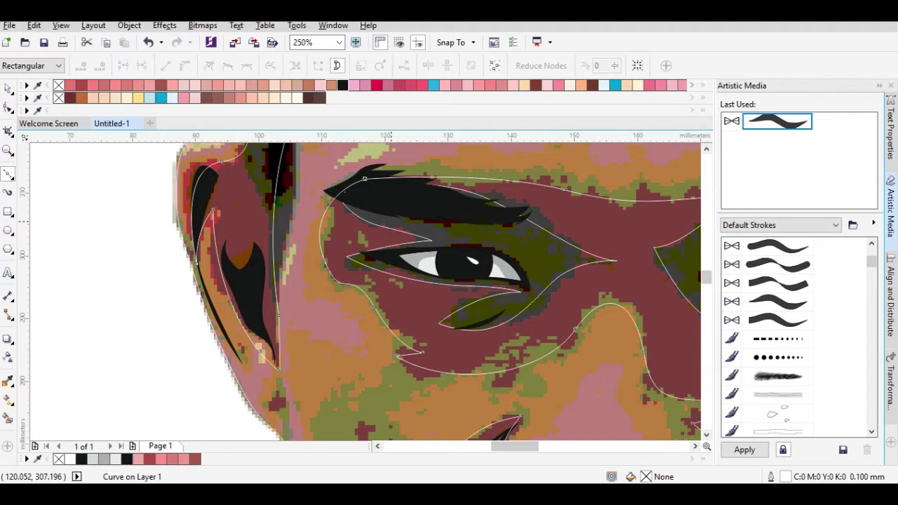
pyautogui.scroll(-2, 365, 179)
pyautogui.press('space')
pyautogui.click(353, 277)
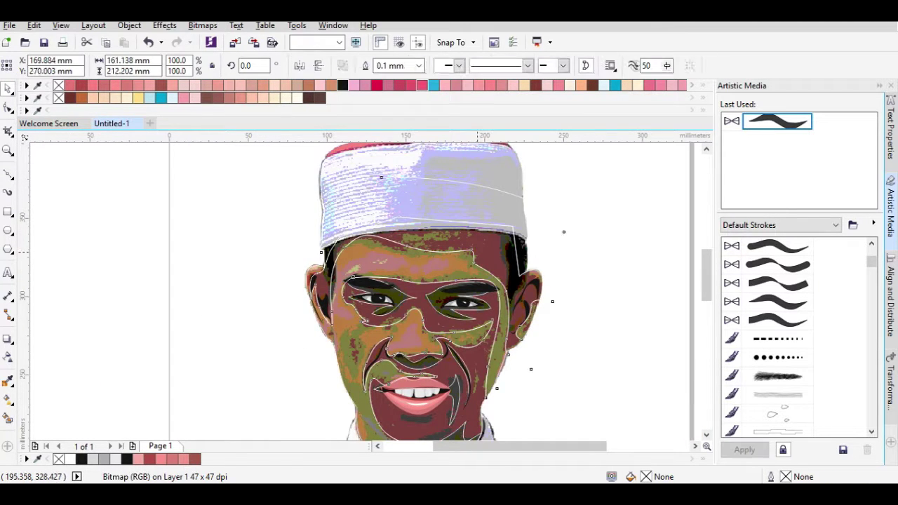
# - Start a highlight shape across the upper forehead to the right brow area and back along the lower forehead
pyautogui.press('F10')
pyautogui.scroll(-1, 358, 280)
pyautogui.scroll(2, 361, 284)
pyautogui.scroll(1, 365, 289)
pyautogui.click(95, 233)
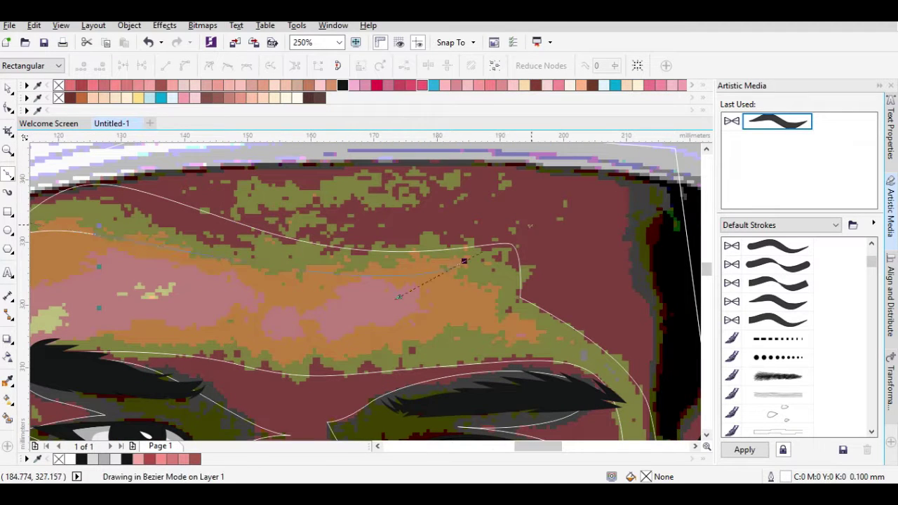
pyautogui.click(539, 330)
pyautogui.moveTo(313, 350); pyautogui.dragTo(203, 349)
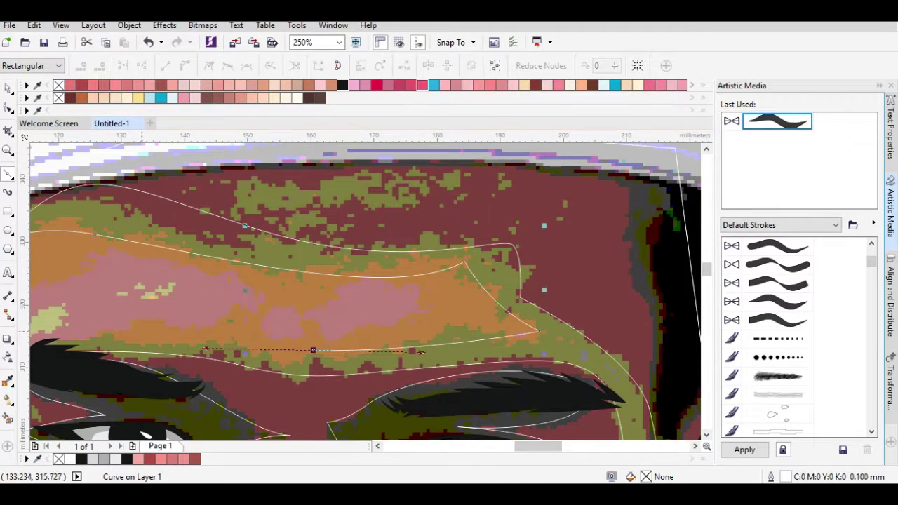
# - Continue the highlight shape past the left eyebrow and down the outer side of the left eye
pyautogui.scroll(-1, 141, 330)
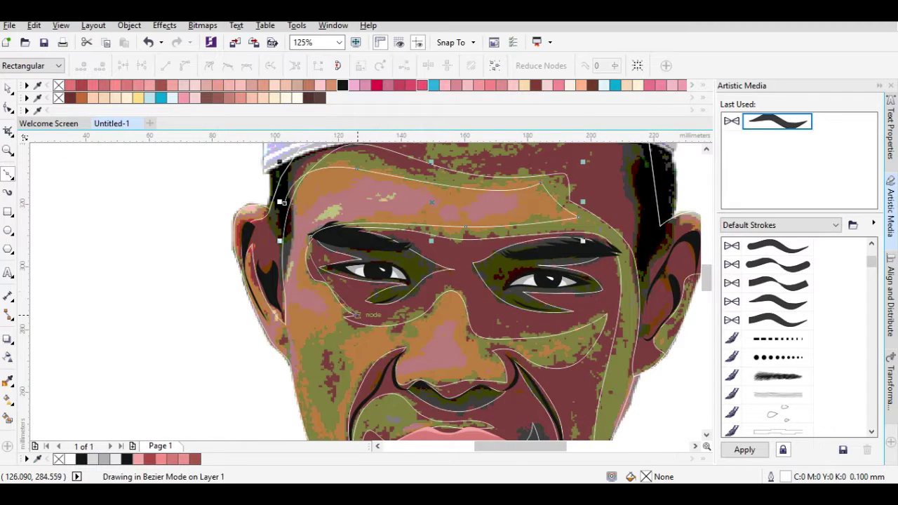
pyautogui.scroll(1, 357, 315)
pyautogui.scroll(-1, 329, 301)
pyautogui.scroll(1, 343, 272)
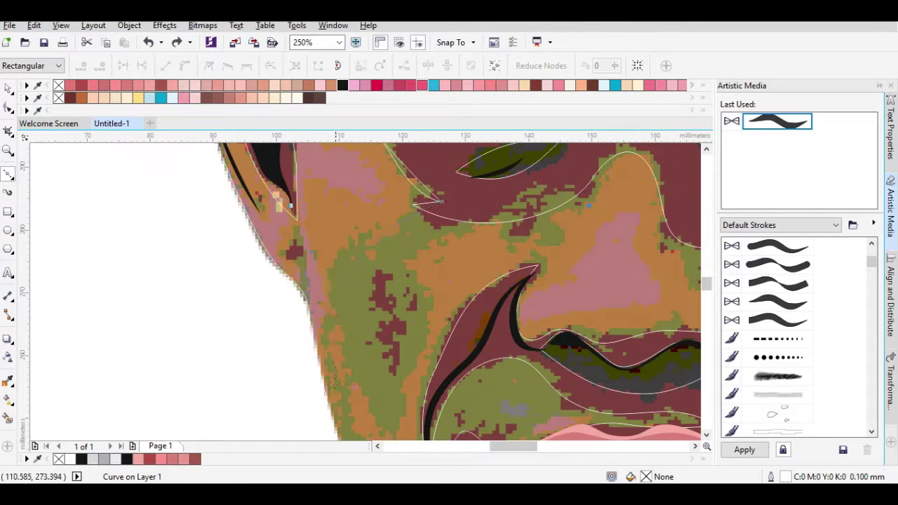
# - Continue the highlight shape around the darker left cheek patch and over the top of the nose bridge
pyautogui.moveTo(290, 318); pyautogui.dragTo(296, 204)
pyautogui.moveTo(403, 328); pyautogui.dragTo(342, 383)
pyautogui.moveTo(374, 258); pyautogui.dragTo(336, 303)
pyautogui.scroll(2, 462, 262)
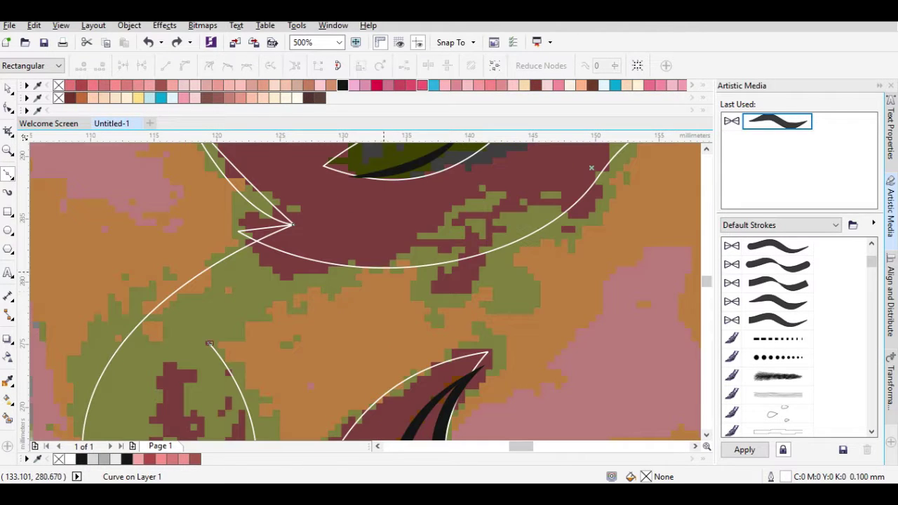
pyautogui.scroll(-2, 398, 257)
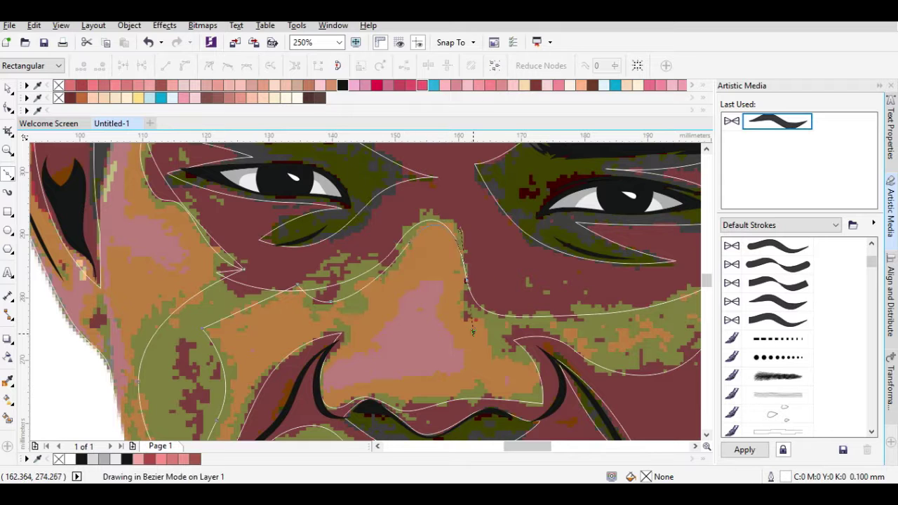
# - Continue the highlight shape down the right side of the nose and back along the nose's lower edge
pyautogui.click(458, 318)
pyautogui.click(493, 342)
pyautogui.scroll(-1, 523, 365)
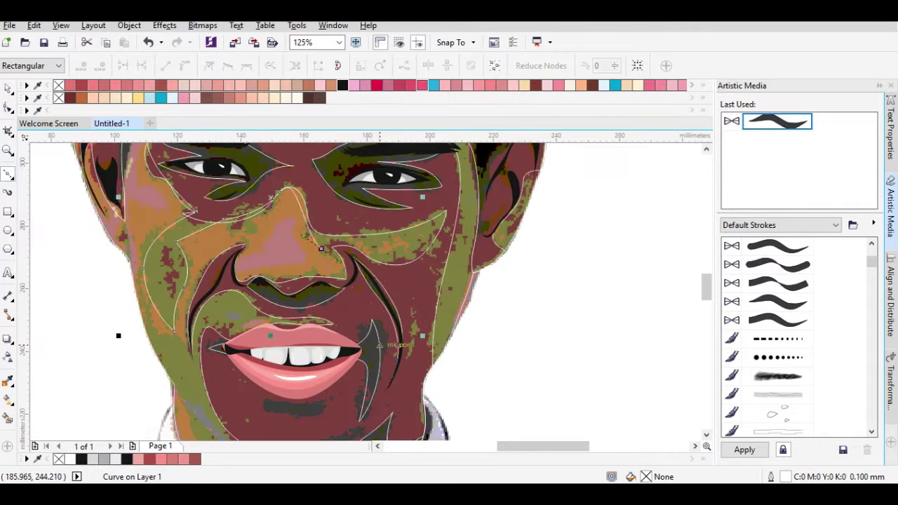
pyautogui.scroll(1, 372, 288)
pyautogui.click(376, 334)
pyautogui.scroll(1, 367, 287)
pyautogui.moveTo(282, 287); pyautogui.dragTo(125, 304)
pyautogui.hscroll(-3, 125, 303)
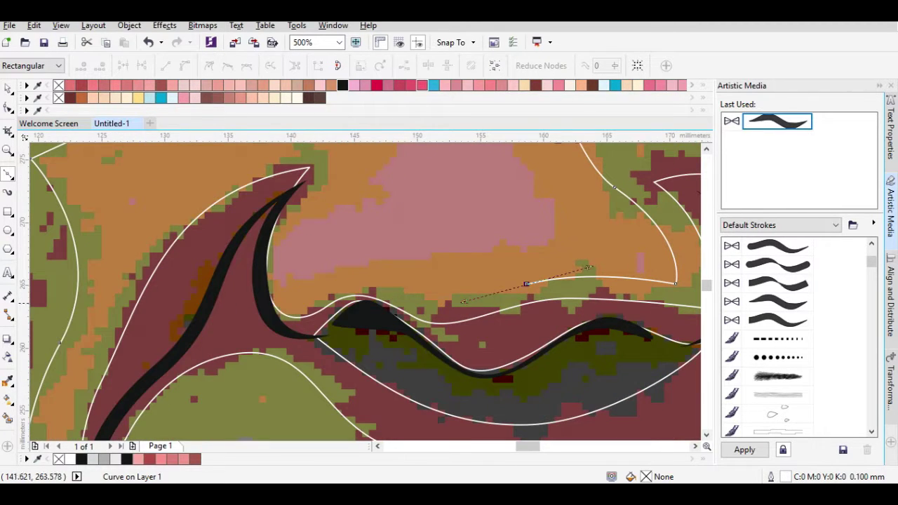
# - Continue the highlight shape past the left nostril and cheek, then extend it outside the head's left edge toward the cap
pyautogui.scroll(-2, 335, 155)
pyautogui.scroll(-1, 344, 351)
pyautogui.scroll(-1, 477, 273)
pyautogui.scroll(1, 351, 267)
pyautogui.moveTo(353, 267); pyautogui.dragTo(355, 309)
pyautogui.scroll(-1, 355, 309)
pyautogui.press('space')
pyautogui.scroll(-1, 343, 363)
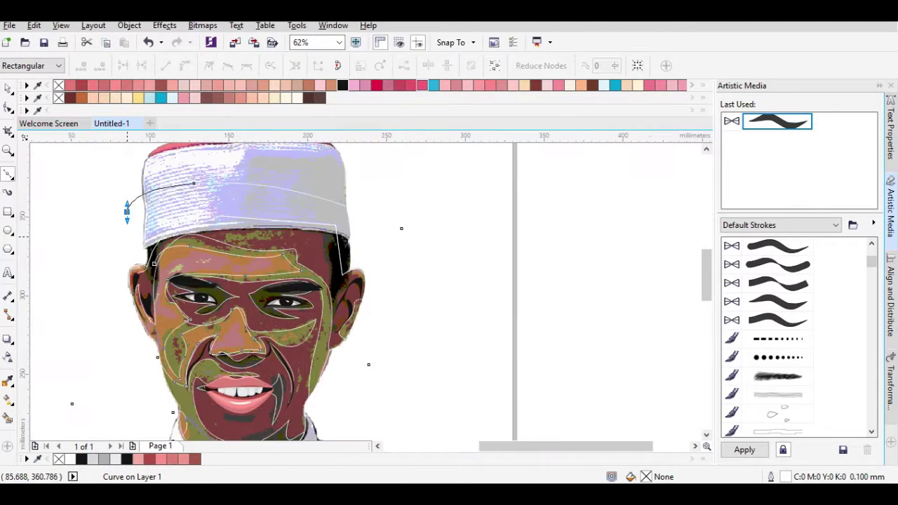
# - Close the highlight shape and trim the parts of the tone shapes that extend beyond the face outline
pyautogui.scroll(1, 349, 244)
pyautogui.click(393, 230)
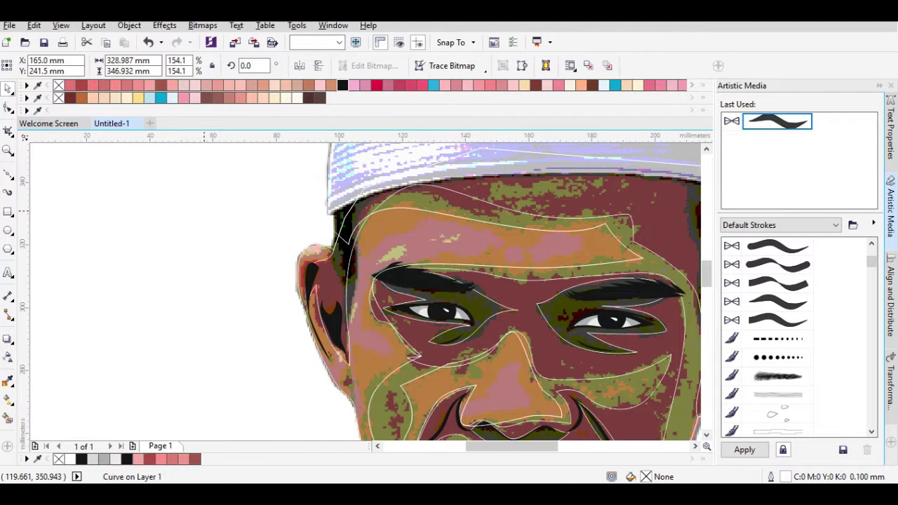
pyautogui.hscroll(3, 393, 281)
pyautogui.scroll(2, 393, 281)
pyautogui.press('Escape')
pyautogui.click(393, 267)
pyautogui.scroll(-1, 393, 275)
pyautogui.click(393, 275)
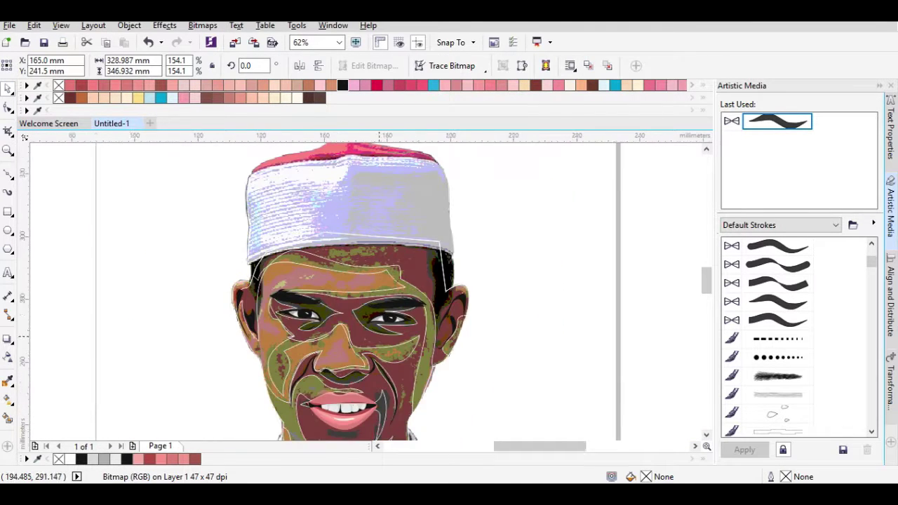
# - Fill the facial shadow shape with brown C44 M67 Y64 K2 and the mid-tone shape with salmon
pyautogui.scroll(1, 422, 280)
pyautogui.click(437, 284)
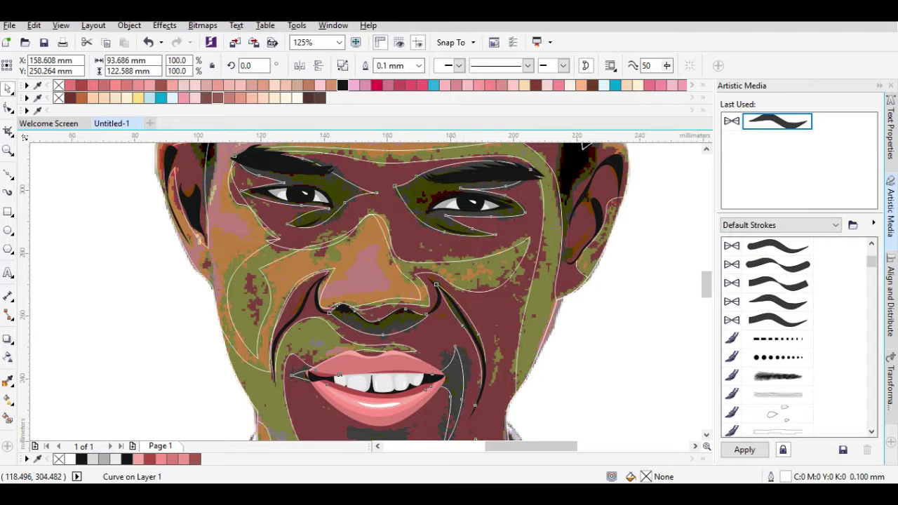
pyautogui.click(233, 154)
pyautogui.click(240, 98)
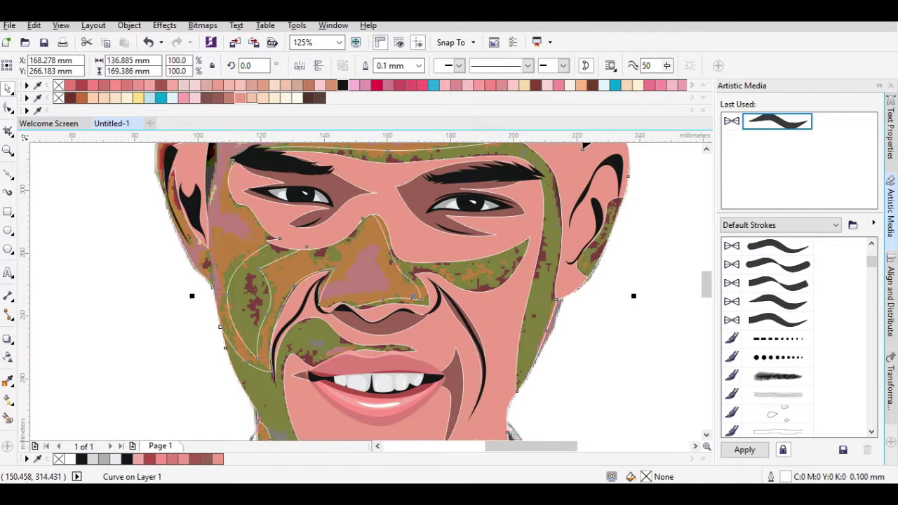
# - Fill the lighter skin areas with light peach shades and remove the outlines from the skin tone shapes
pyautogui.click(393, 297)
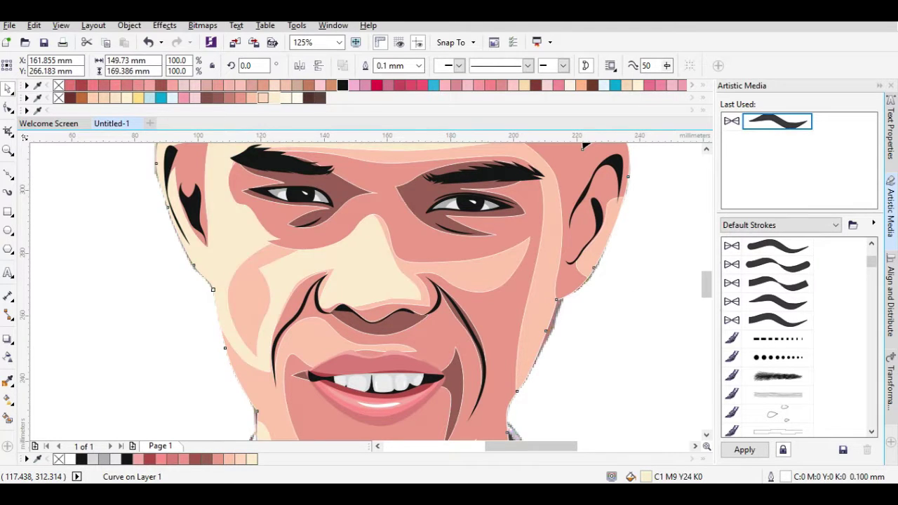
pyautogui.press('Tab')
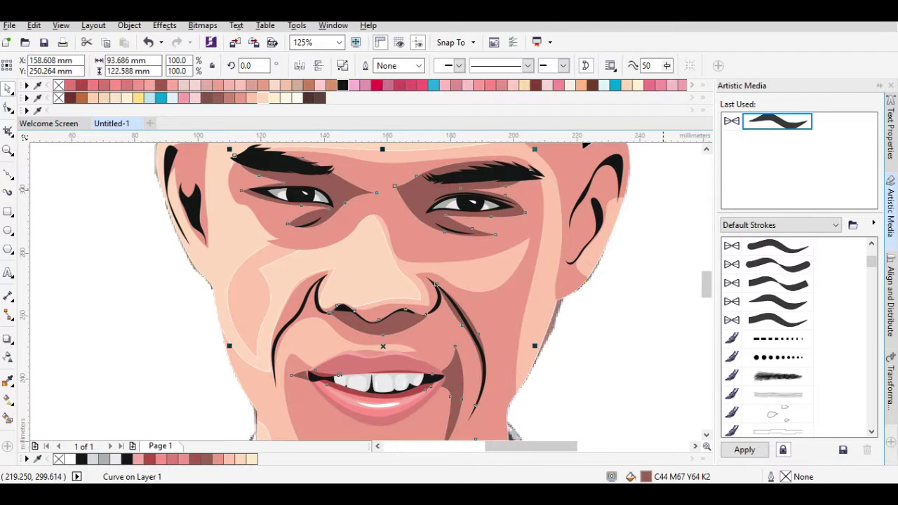
pyautogui.scroll(3, 384, 292)
pyautogui.press('Tab')
pyautogui.scroll(-4, 365, 292)
pyautogui.press('Escape')
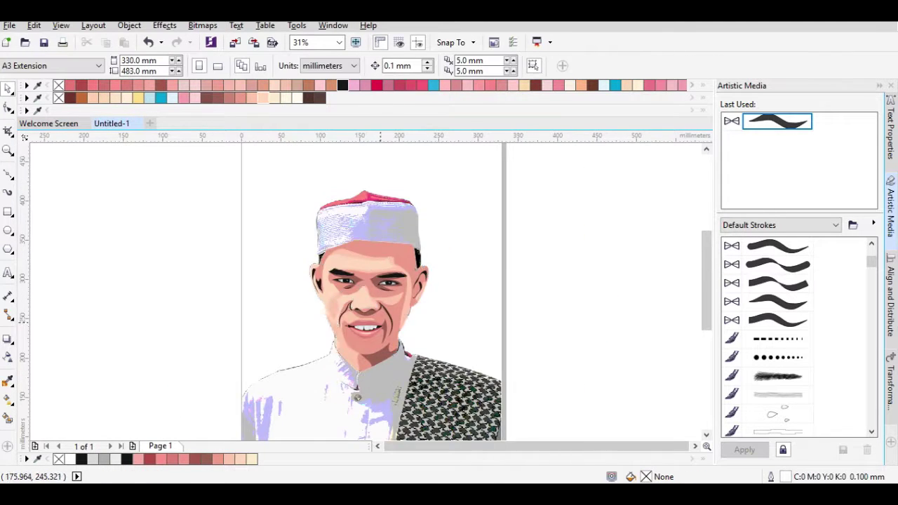
# - Bring the original photo in front of the colored face artwork
pyautogui.scroll(4, 365, 291)
pyautogui.scroll(-2, 365, 291)
pyautogui.click(186, 253)
pyautogui.hotkey('ctrl', 'Home')
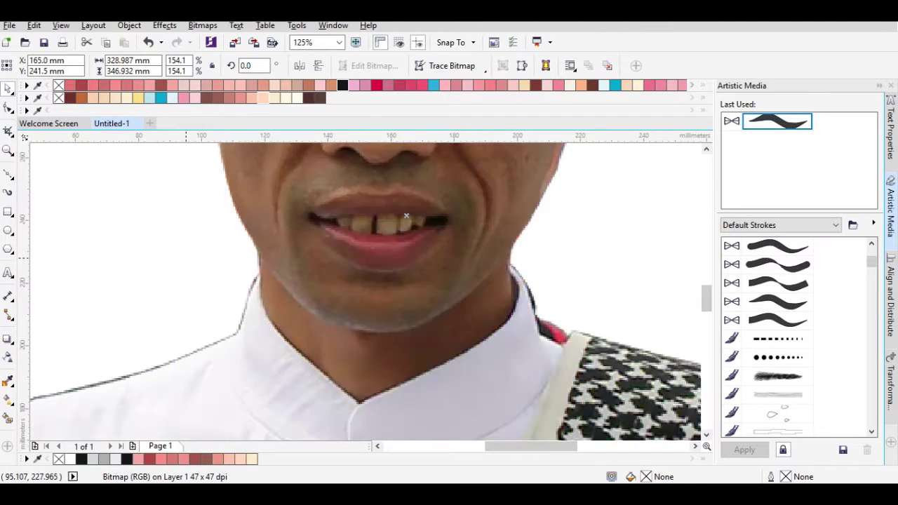
# - Trace the jawline over the photo with a Bezier curve from one side of the neck around the chin to the other
pyautogui.press('F10')
pyautogui.scroll(2, 186, 253)
pyautogui.press('Escape')
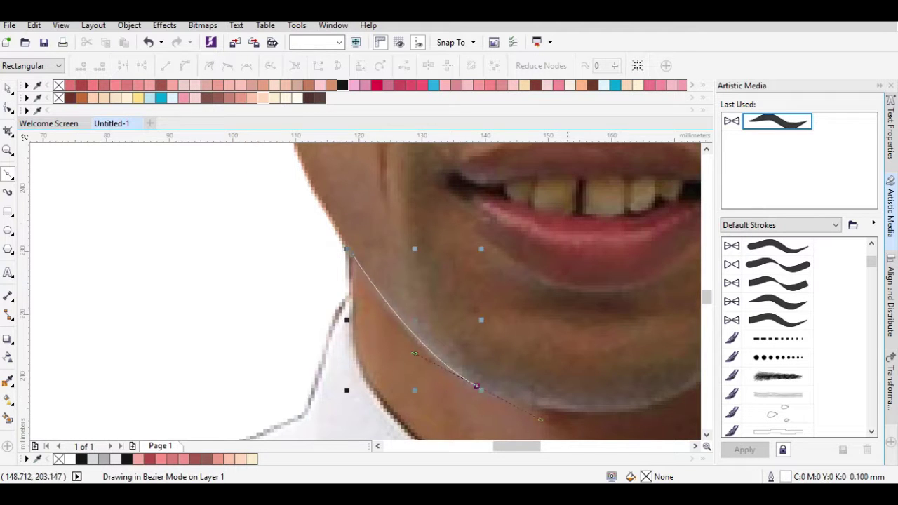
pyautogui.hscroll(5, 540, 419)
pyautogui.moveTo(428, 232); pyautogui.dragTo(443, 199)
# - Send the photo behind the colored face artwork
pyautogui.press('space')
pyautogui.click(376, 226)
pyautogui.hotkey('ctrl', 'End')
pyautogui.scroll(-2, 375, 225)
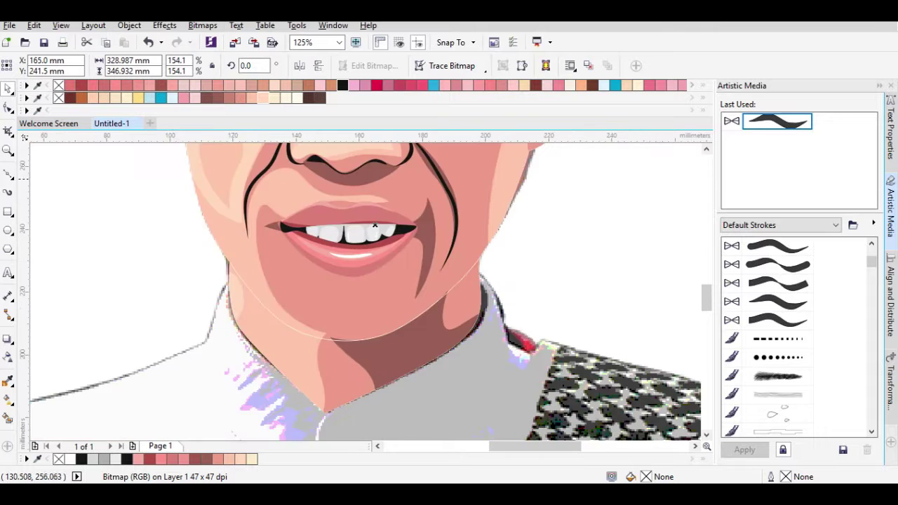
# - Set the face outline's width to 1.0 mm, convert the outline to an object and fill it black
pyautogui.scroll(3, 376, 225)
pyautogui.press('Tab')
pyautogui.click(419, 65)
pyautogui.click(389, 148)
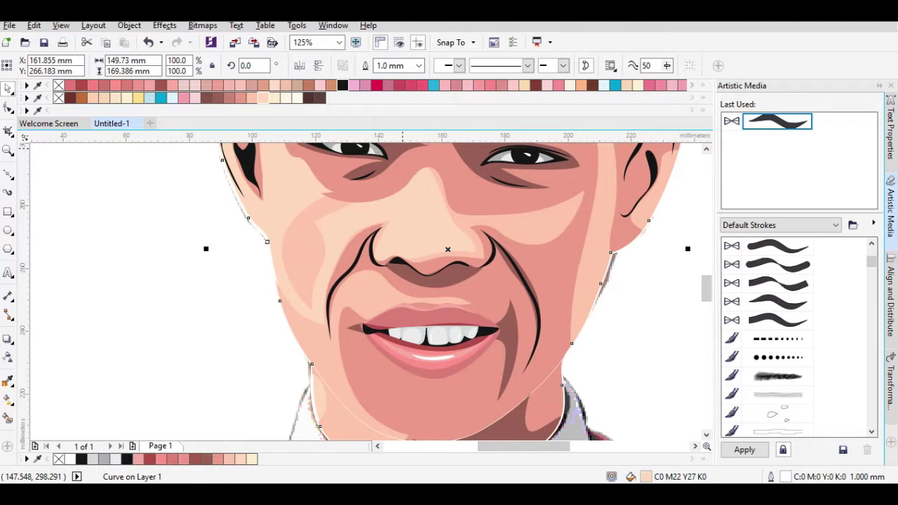
pyautogui.press('Tab')
pyautogui.scroll(4, 545, 421)
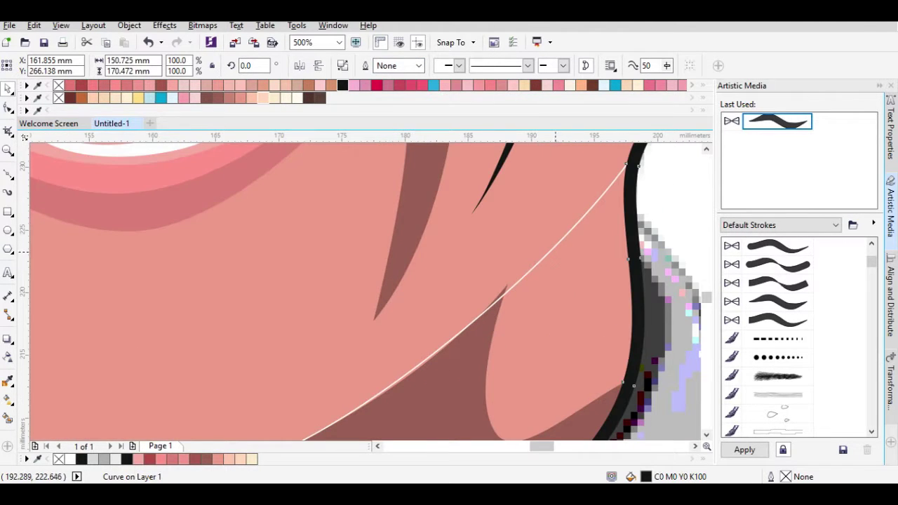
# - Thicken the jawline curve's outline, convert it to an object and fill it black like the face outline
pyautogui.press('Tab')
pyautogui.click(419, 65)
pyautogui.press('Return')
pyautogui.press('Tab')
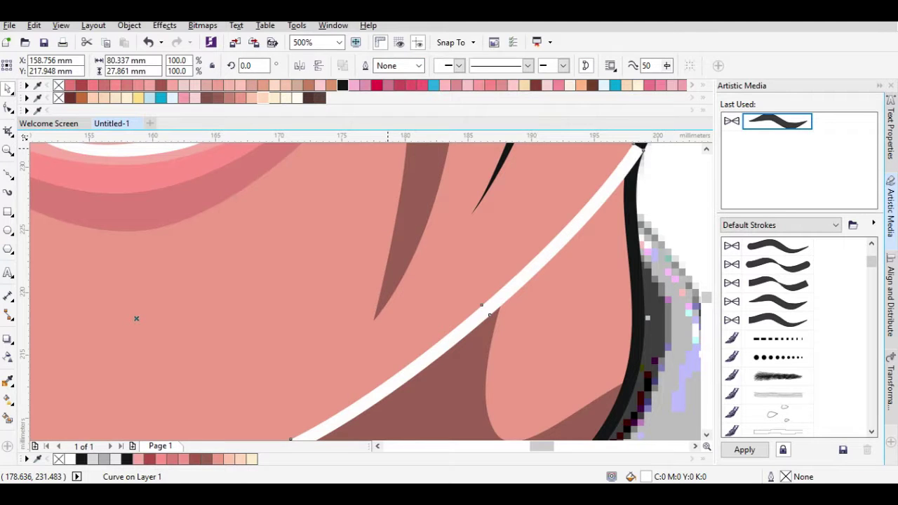
pyautogui.hotkey('shift', 'F4')
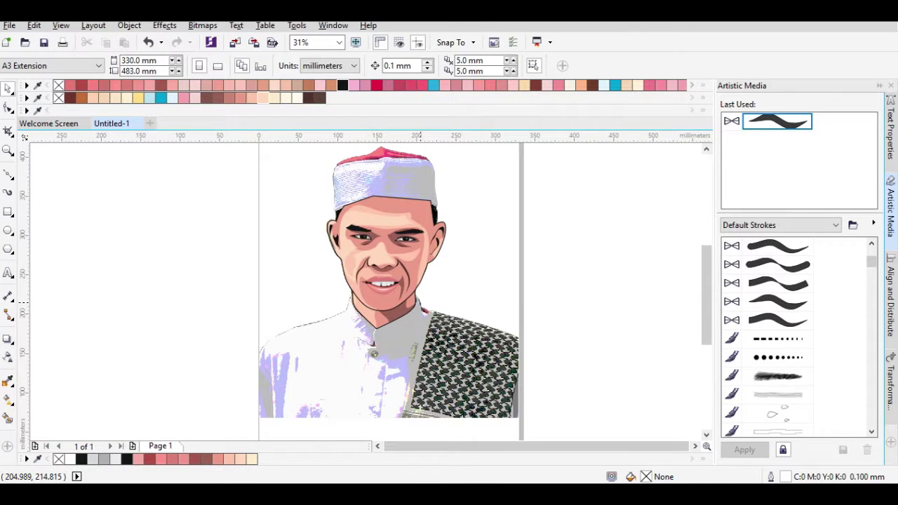
pyautogui.scroll(4, 397, 290)
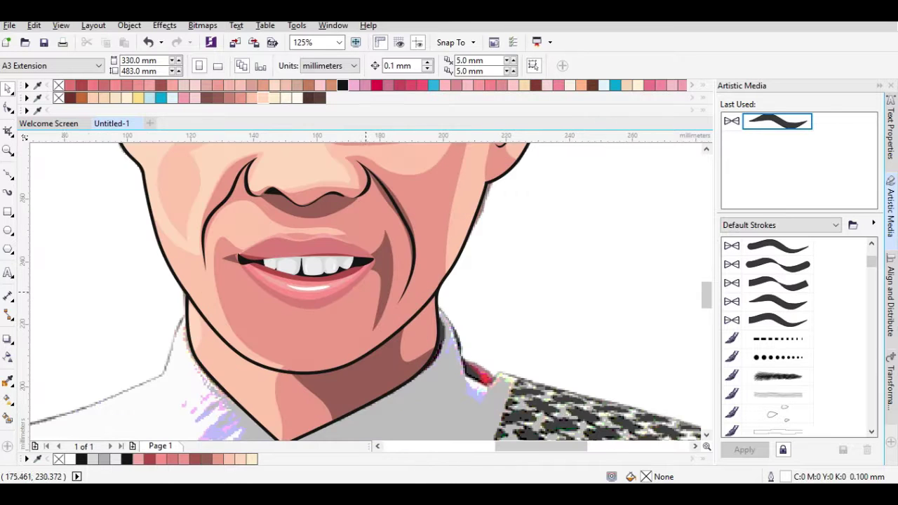
# - Lighten the salmon mid-tone shape with transparency, sample the blended color and apply it as the shape's fill
pyautogui.click(8, 357)
pyautogui.scroll(-1, 344, 211)
pyautogui.scroll(1, 343, 211)
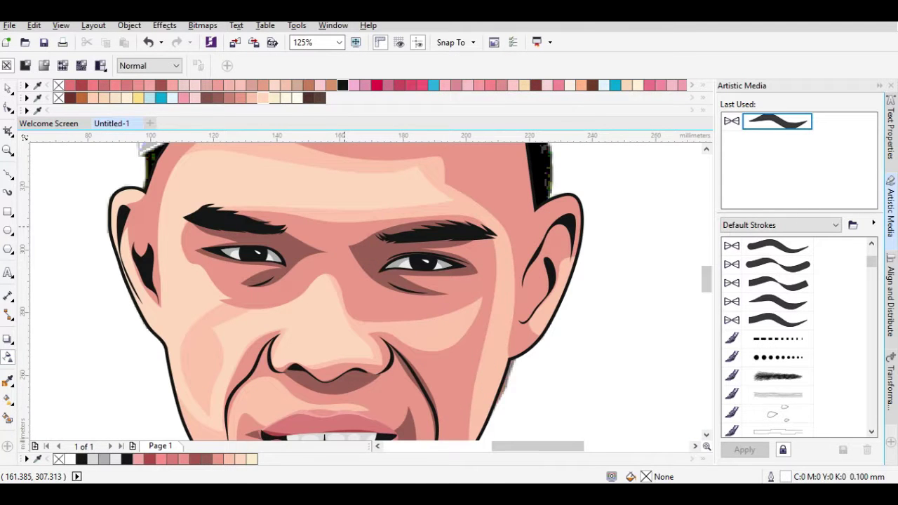
pyautogui.click(341, 227)
pyautogui.press('i')
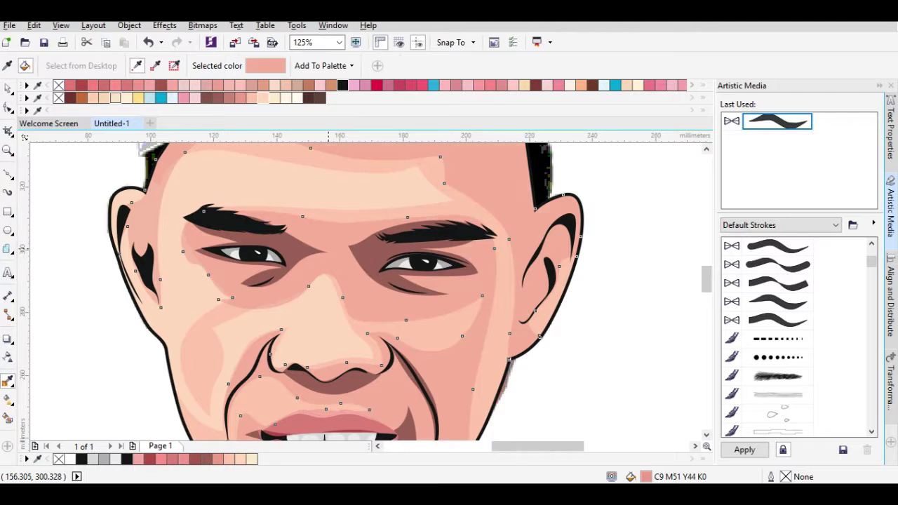
# - Lighten the brown facial shadow shape with transparency and refill it with the sampled color C24 M55 Y51 K1
pyautogui.click(8, 357)
pyautogui.click(300, 271)
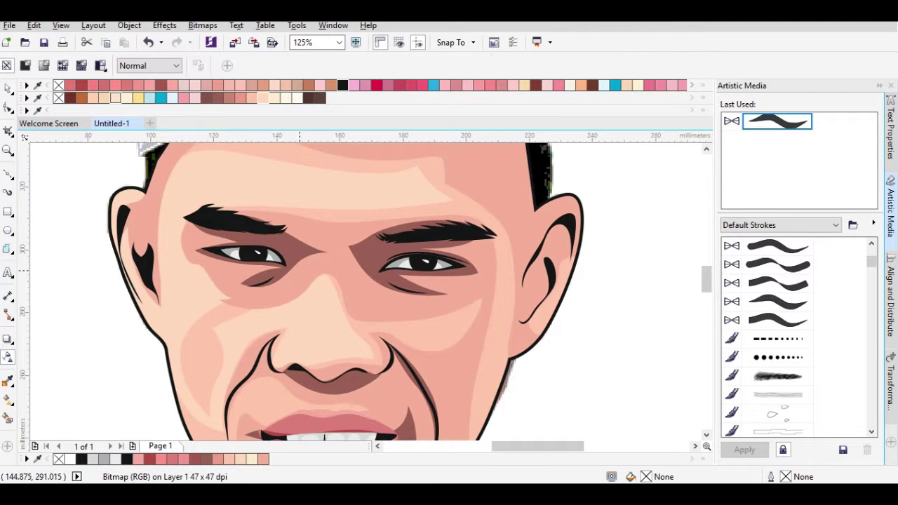
pyautogui.click(414, 284)
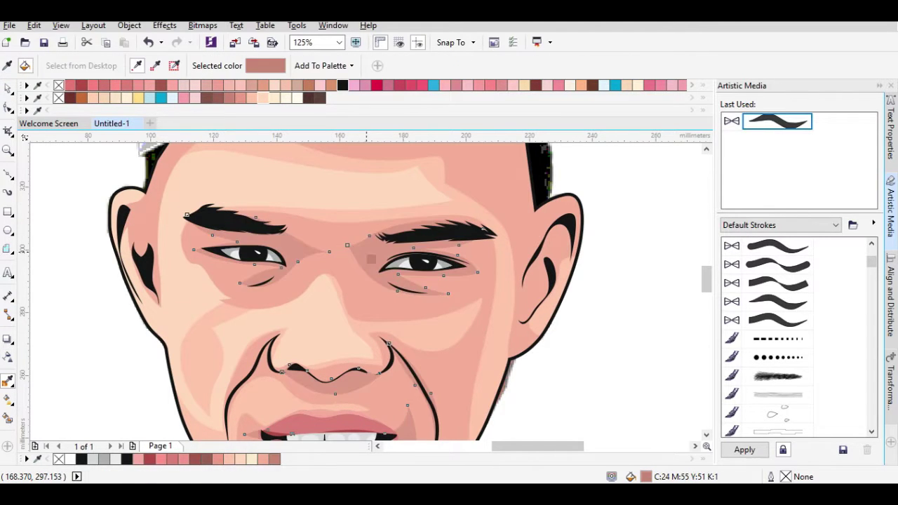
pyautogui.click(366, 356)
# - Select the photo and bring it in front of the colored face artwork
pyautogui.hotkey('shift', 'F2')
pyautogui.scroll(2, 357, 308)
pyautogui.moveTo(357, 309); pyautogui.dragTo(360, 361)
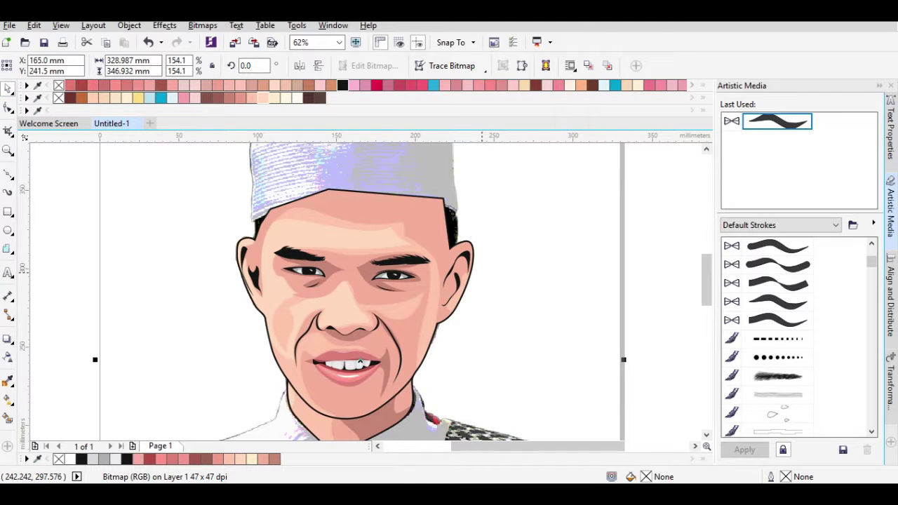
pyautogui.hotkey('shift', 'F2')
pyautogui.scroll(2, 356, 347)
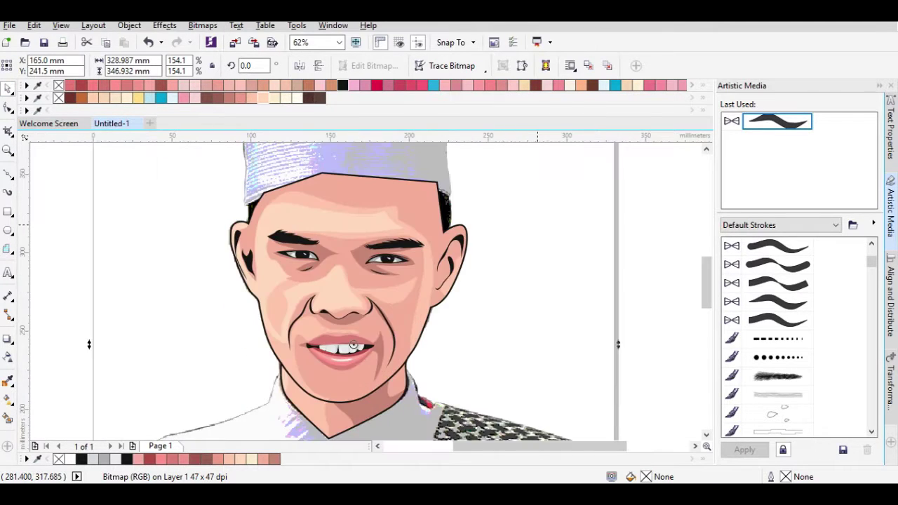
pyautogui.hotkey('shift', 'pageup')
# - Trace the hair's inner edge with a Bezier curve from the left sideburn up to the hat and across the forehead
pyautogui.press('F10')
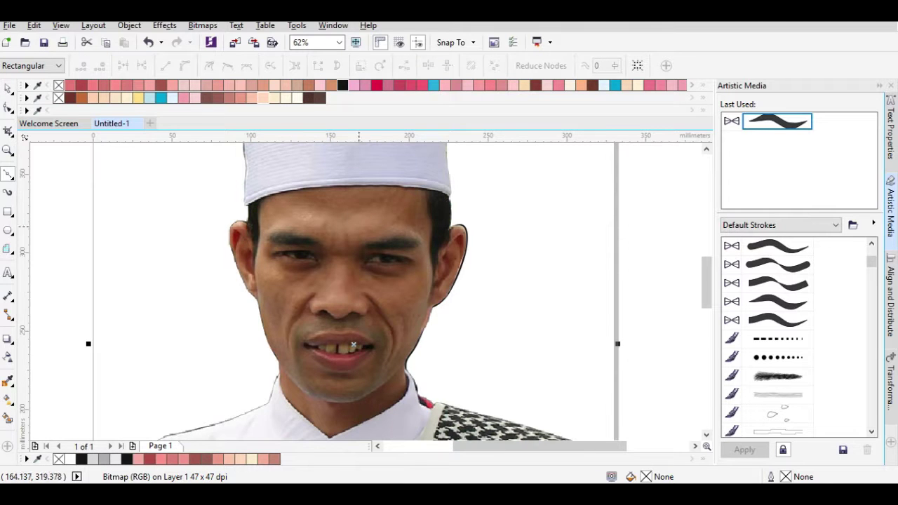
pyautogui.scroll(4, 256, 275)
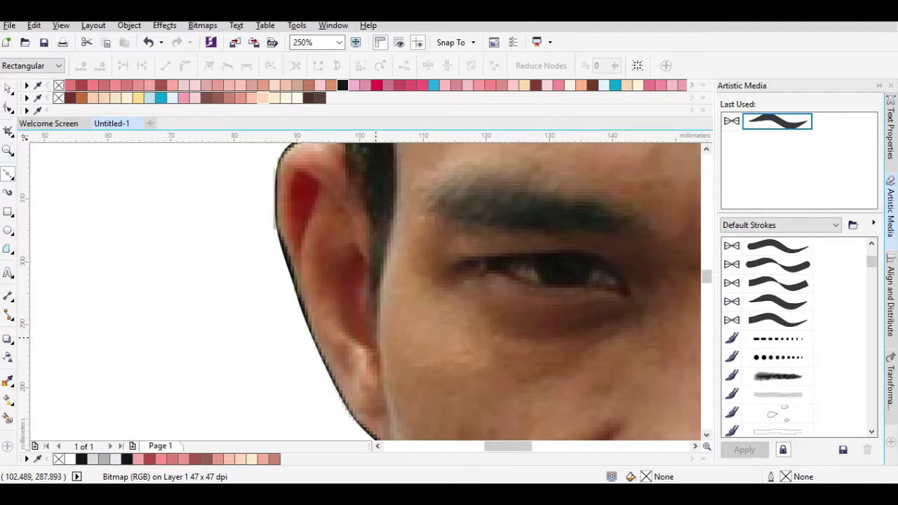
pyautogui.press('Escape')
pyautogui.scroll(6, 402, 197)
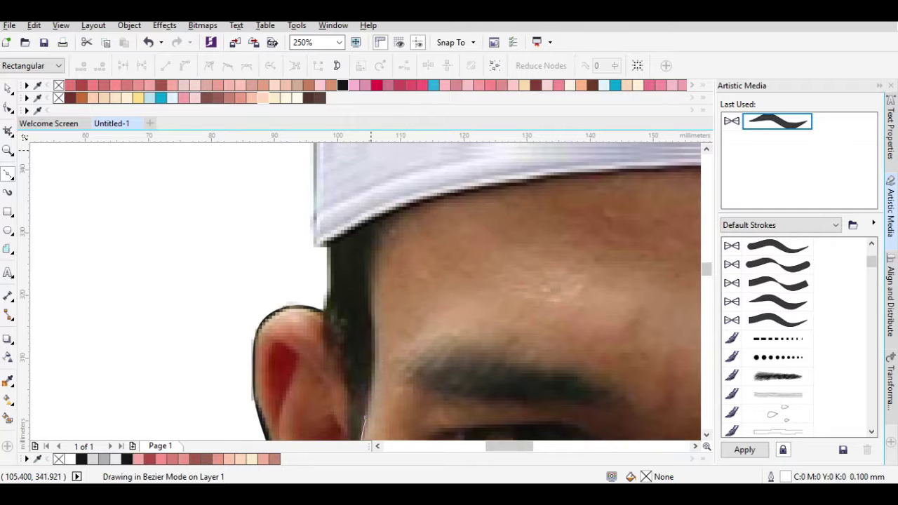
pyautogui.moveTo(367, 274); pyautogui.dragTo(377, 253)
pyautogui.press('F3')
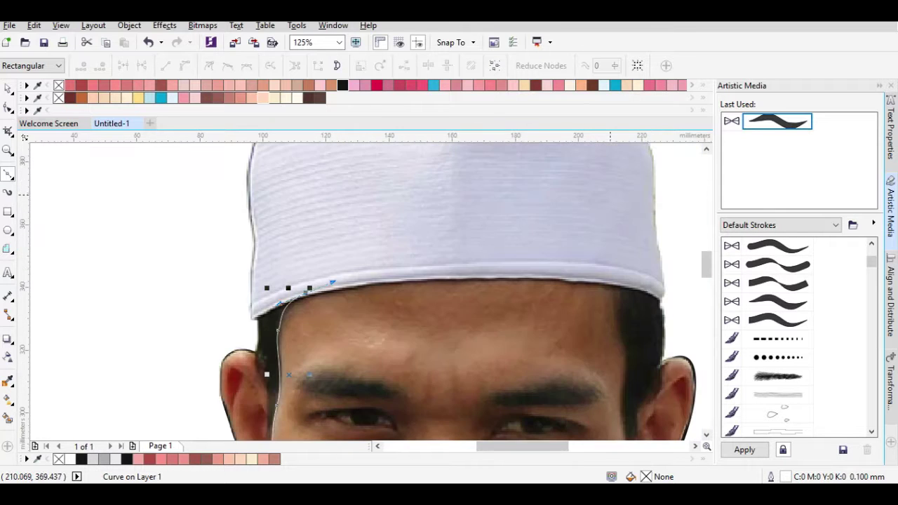
pyautogui.scroll(2, 363, 281)
pyautogui.scroll(-3, 343, 365)
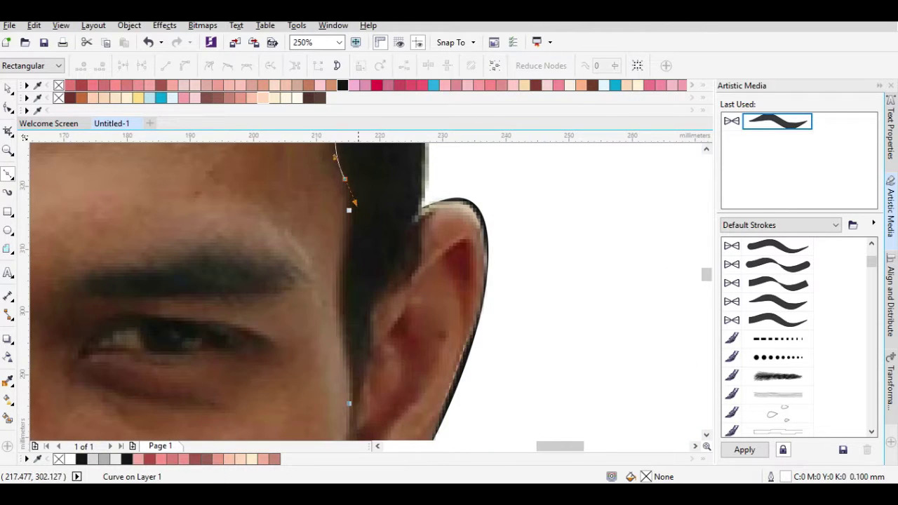
# - Continue the hair outline down the right sideburn, around its tip and back up along the ear to the hat
pyautogui.scroll(-3, 351, 391)
pyautogui.scroll(2, 321, 391)
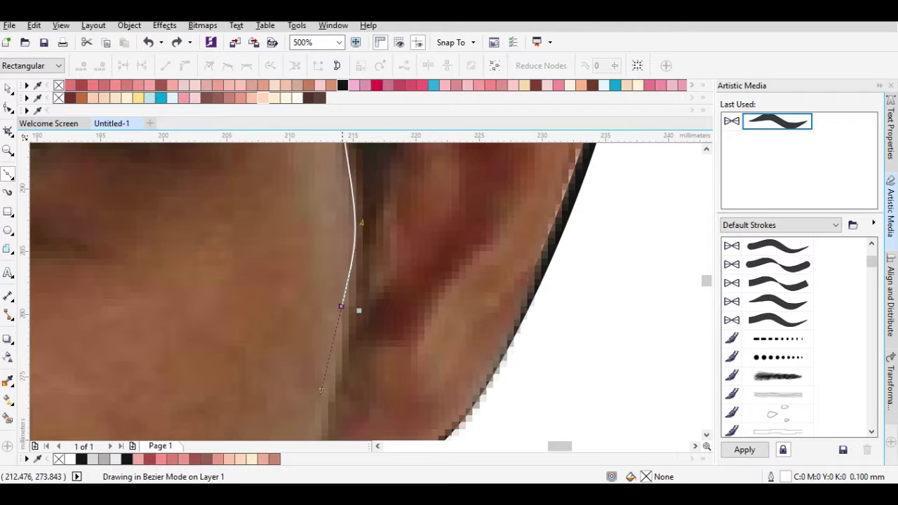
pyautogui.scroll(3, 374, 184)
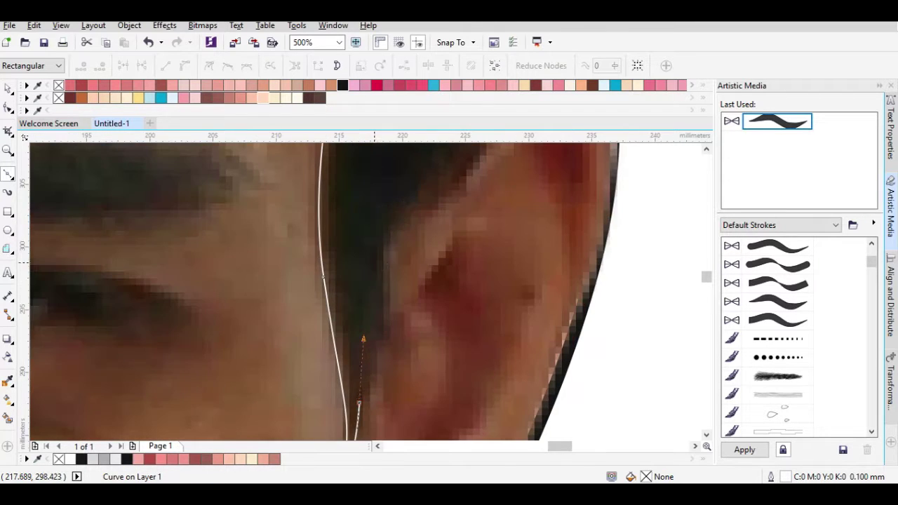
pyautogui.scroll(3, 442, 151)
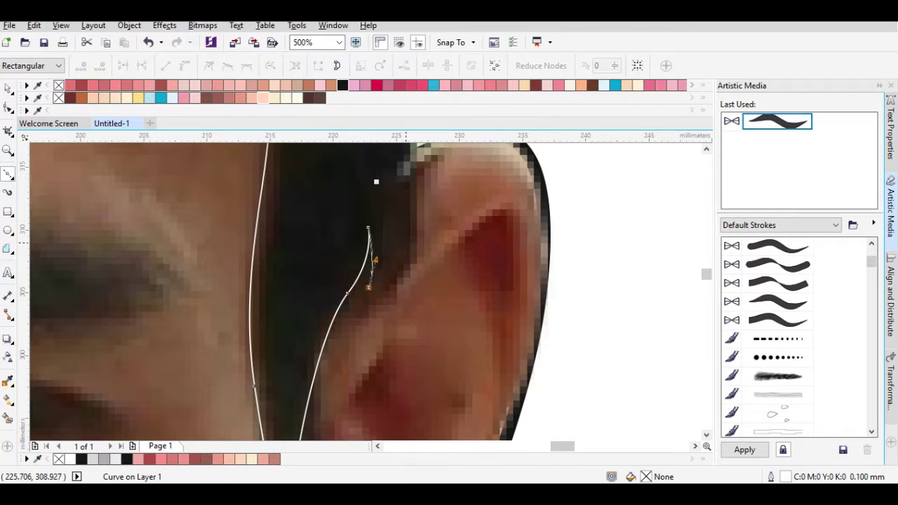
pyautogui.scroll(-2, 383, 273)
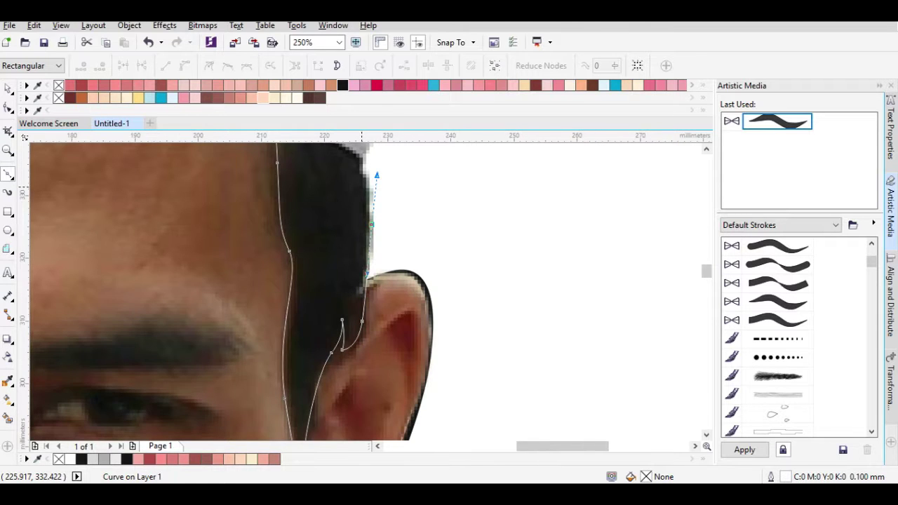
# - Continue the hair outline over the hat's lower band from the right side across the forehead
pyautogui.scroll(-3, 361, 274)
pyautogui.scroll(3, 280, 253)
pyautogui.moveTo(275, 245); pyautogui.dragTo(351, 255)
pyautogui.scroll(-1, 123, 264)
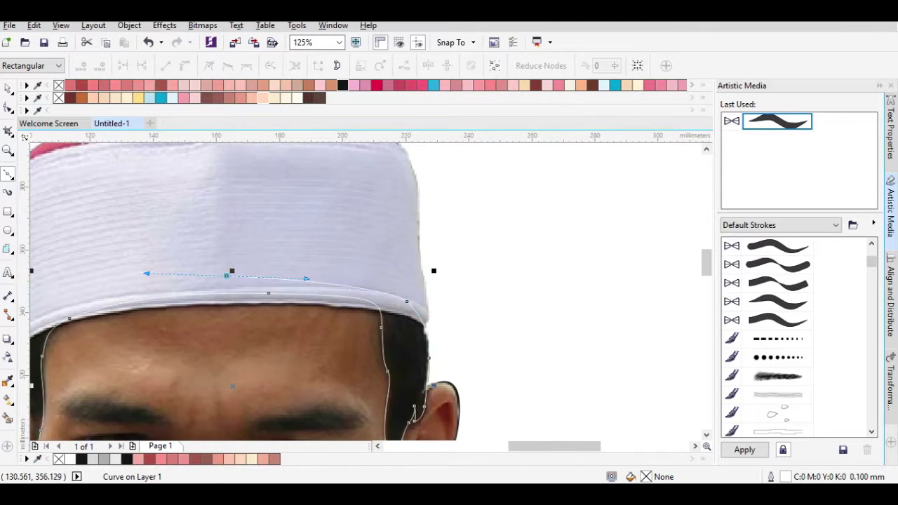
pyautogui.scroll(1, 122, 262)
pyautogui.scroll(-1, 316, 295)
# - Bring the hair outline down the outer edge of the left sideburn and close it at the starting point
pyautogui.scroll(2, 361, 281)
pyautogui.moveTo(403, 417); pyautogui.dragTo(411, 375)
pyautogui.scroll(-1, 393, 351)
pyautogui.scroll(-1, 379, 335)
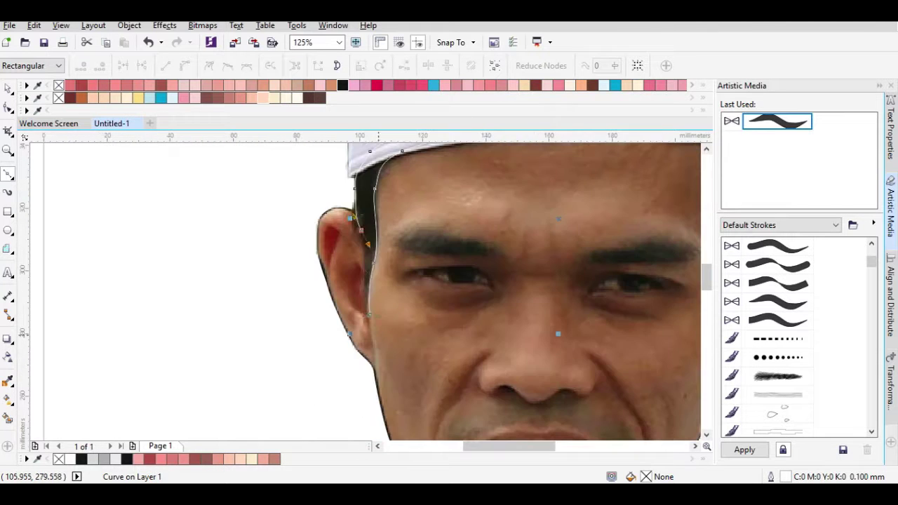
pyautogui.scroll(1, 362, 275)
pyautogui.click(377, 329)
pyautogui.scroll(-2, 377, 329)
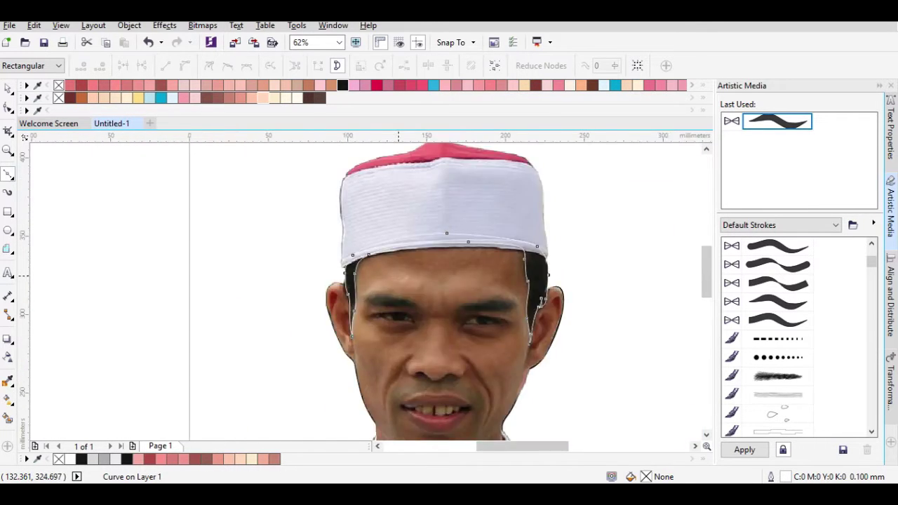
# - Fill the hair shape with black without an outline and send the photo behind the artwork
pyautogui.scroll(1, 449, 280)
pyautogui.click(343, 85)
pyautogui.press('space')
pyautogui.press('Tab')
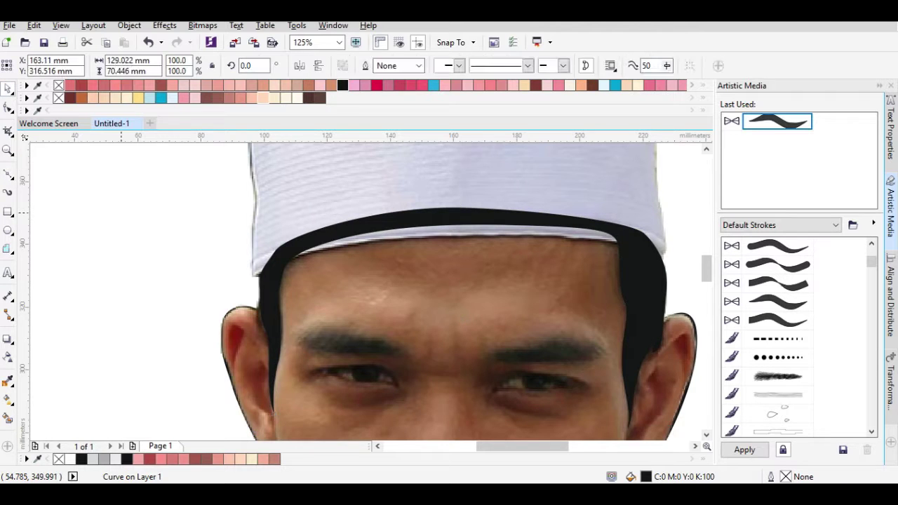
pyautogui.hotkey('shift', 'pagedown')
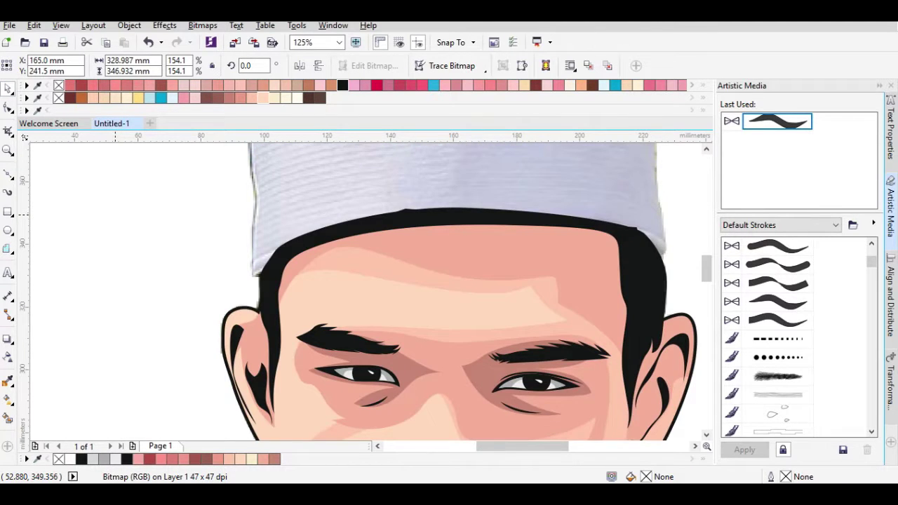
# - With the photo back in front, trace the hat's lower edge from the forehead to its right corner and start up the side
pyautogui.press('F10')
pyautogui.scroll(2, 365, 291)
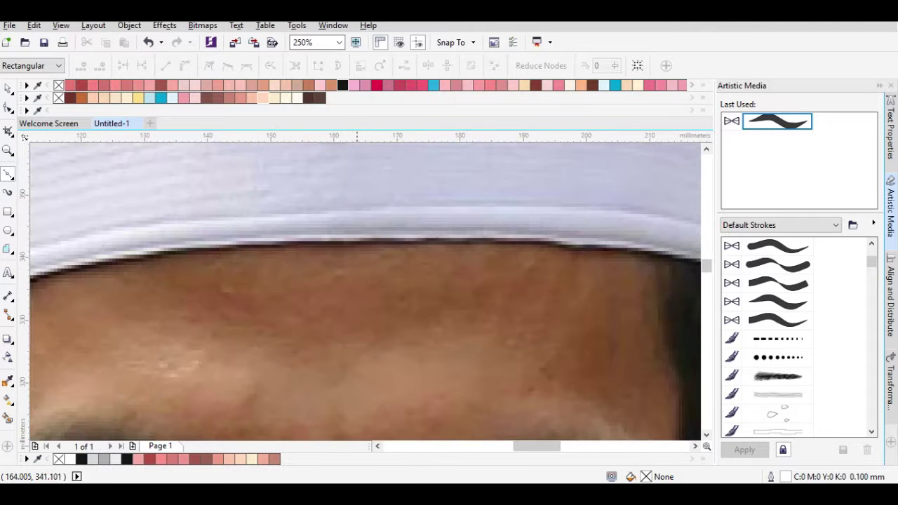
pyautogui.click(356, 241)
pyautogui.scroll(-2, 115, 285)
pyautogui.scroll(2, 415, 289)
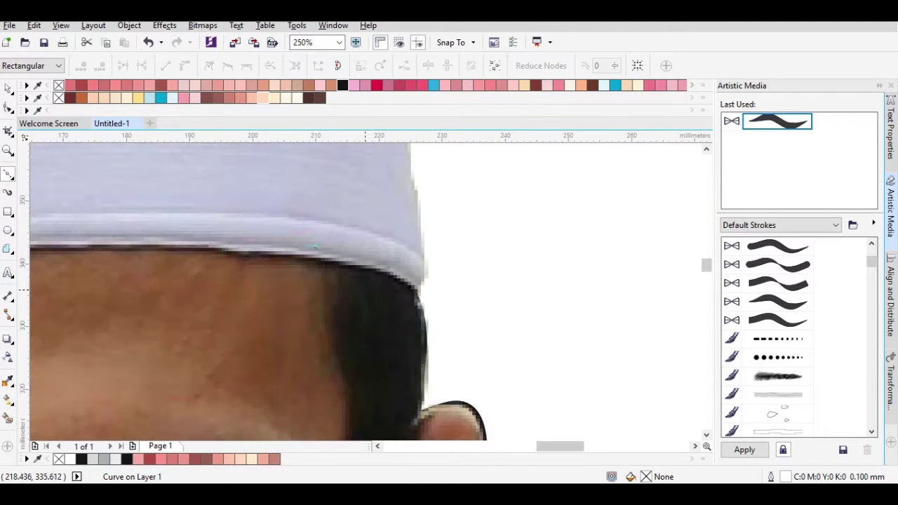
pyautogui.click(416, 289)
pyautogui.scroll(-2, 416, 289)
pyautogui.click(321, 201)
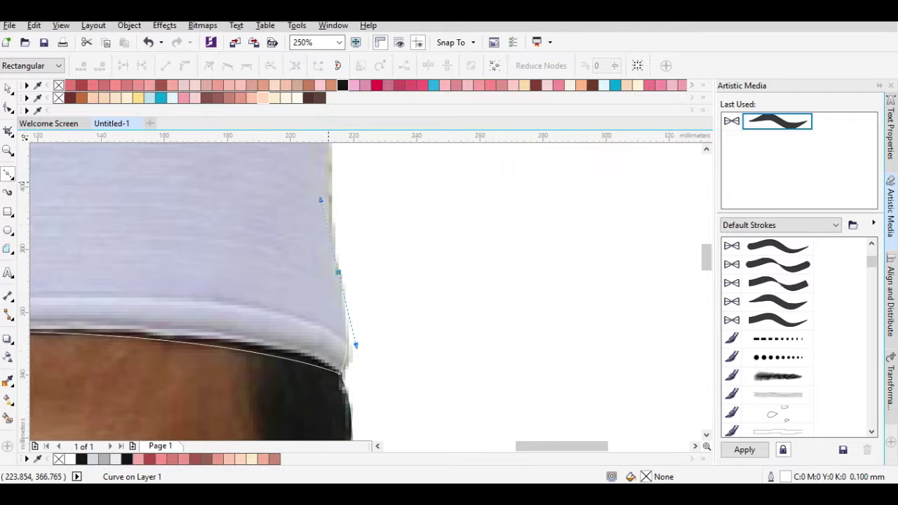
# - Continue the hat outline up the right side and along the red crown to its peak
pyautogui.scroll(2, 327, 186)
pyautogui.scroll(-2, 414, 362)
pyautogui.scroll(2, 193, 288)
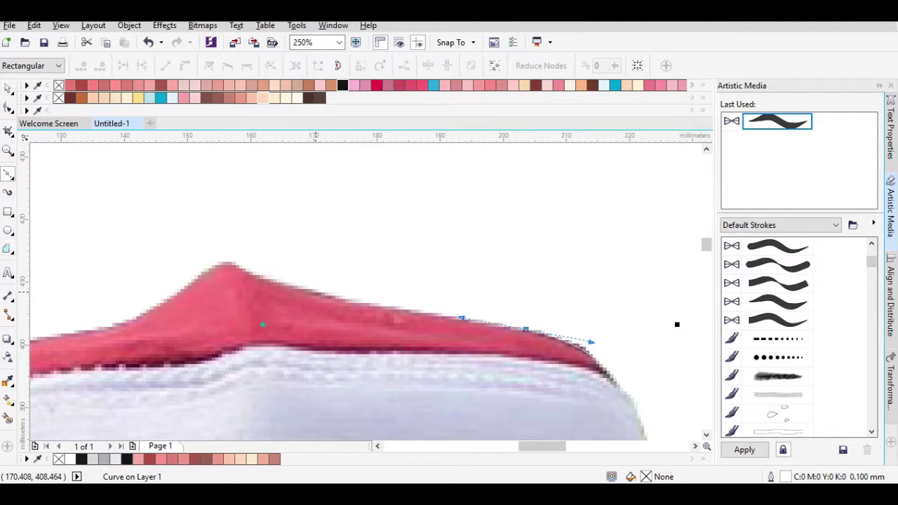
pyautogui.scroll(2, 193, 288)
pyautogui.moveTo(358, 288); pyautogui.dragTo(293, 260)
pyautogui.scroll(-3, 423, 295)
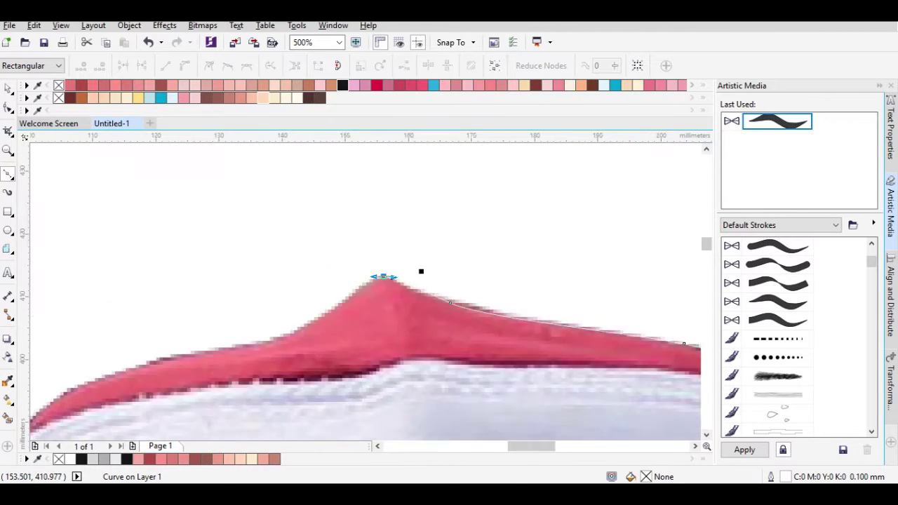
# - Continue the hat outline from the peak along the red crown's left slope to the hat's upper left corner
pyautogui.click(538, 213)
pyautogui.scroll(3, 523, 246)
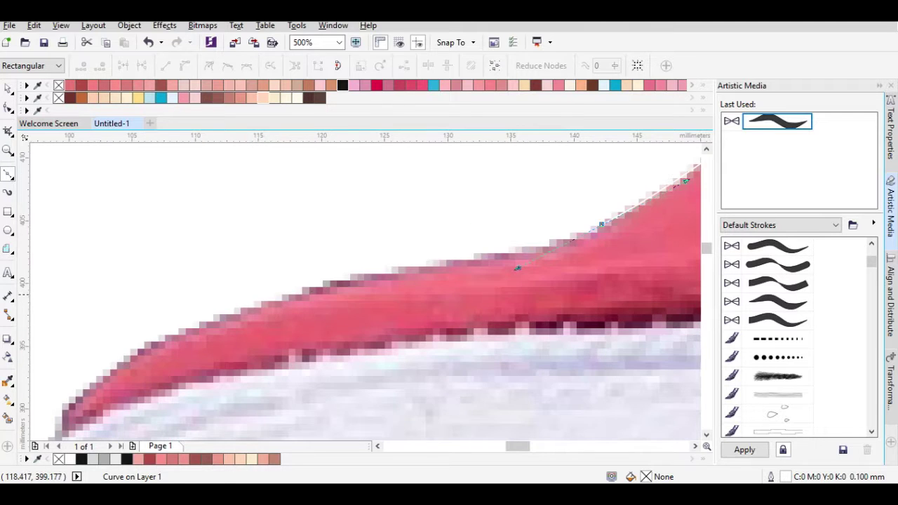
pyautogui.scroll(-2, 517, 268)
pyautogui.scroll(2, 401, 381)
pyautogui.moveTo(342, 300); pyautogui.dragTo(302, 365)
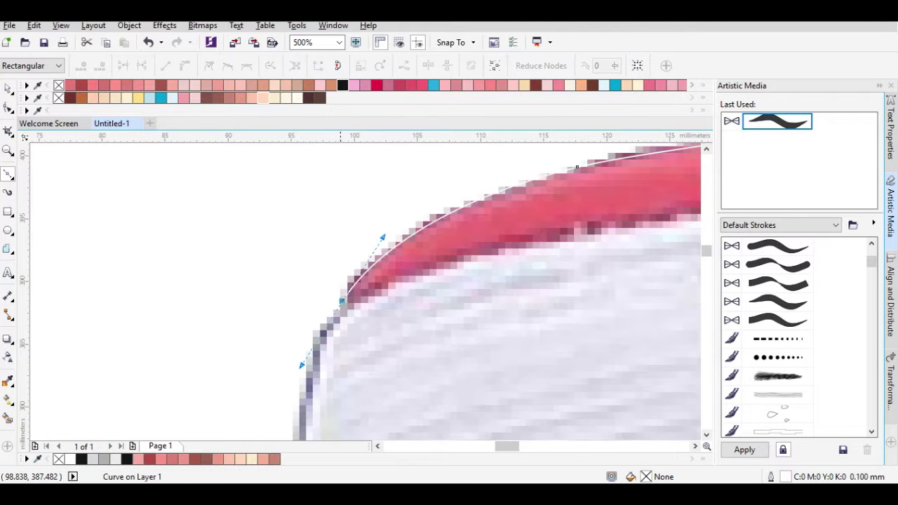
# - Bring the hat outline down the left side and close it at the starting point on the lower edge
pyautogui.scroll(-2, 577, 169)
pyautogui.click(370, 325)
pyautogui.scroll(-2, 341, 183)
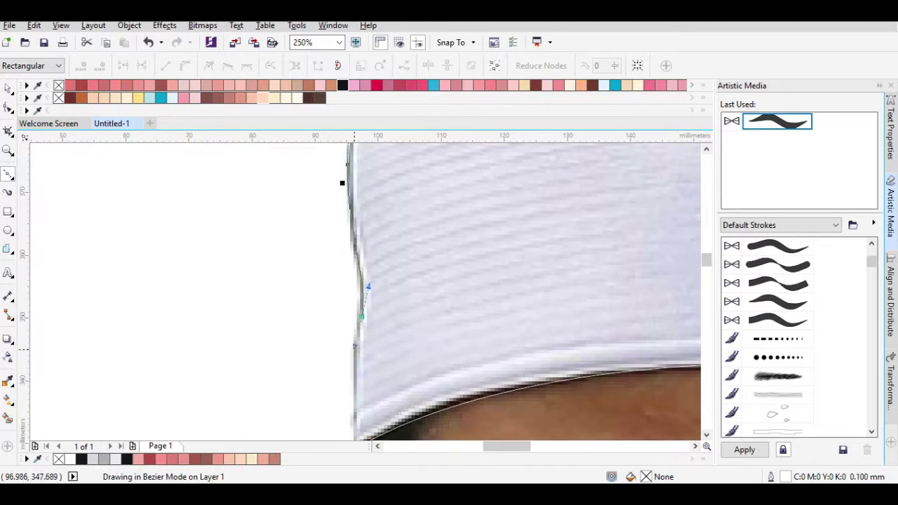
pyautogui.scroll(-2, 341, 183)
pyautogui.click(368, 311)
pyautogui.scroll(-3, 368, 311)
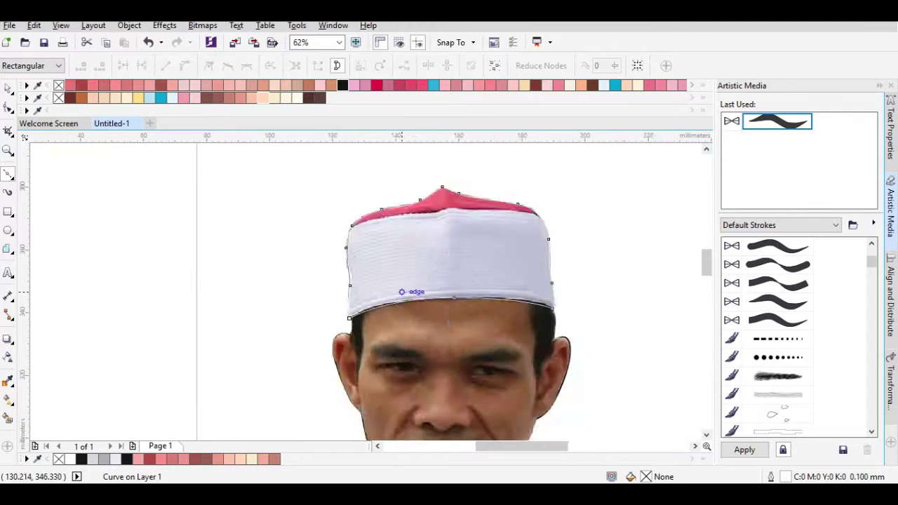
# - Draw a curved seam line across the hat's lower band from its left side to its right side
pyautogui.scroll(1, 432, 281)
pyautogui.press('space')
pyautogui.press('F10')
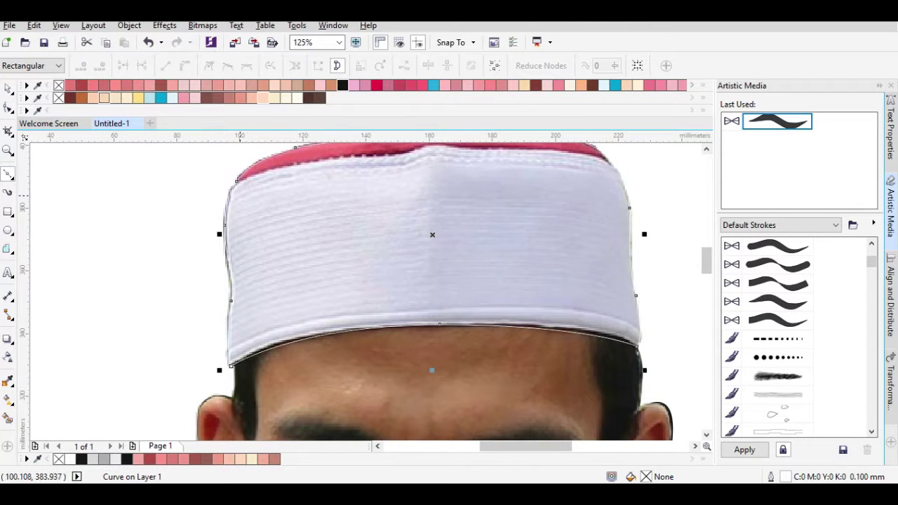
pyautogui.click(227, 348)
pyautogui.moveTo(426, 309); pyautogui.dragTo(530, 303)
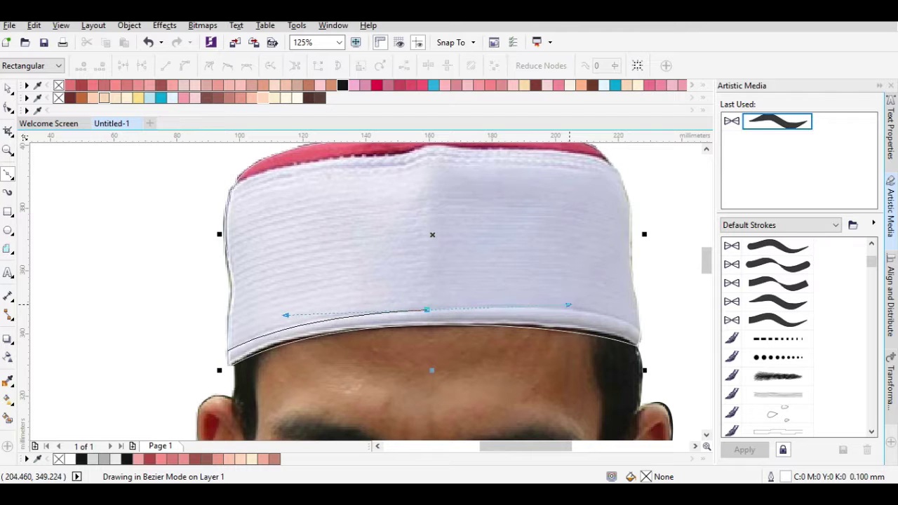
pyautogui.click(642, 330)
pyautogui.press('space')
# - Trace the red crown's lower edge from the left corner to the right and close the shape loosely above the hat
pyautogui.press('F10')
pyautogui.scroll(2, 270, 170)
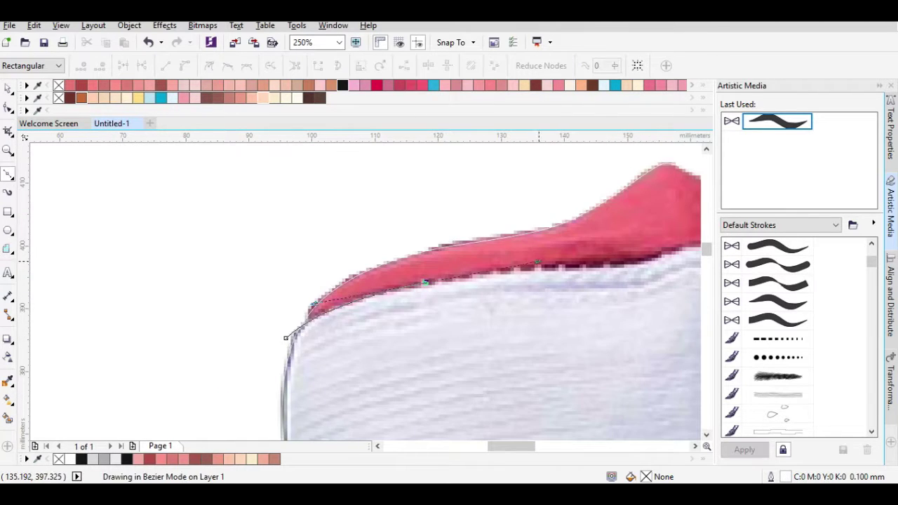
pyautogui.press('space')
pyautogui.press('space')
pyautogui.hscroll(5, 365, 295)
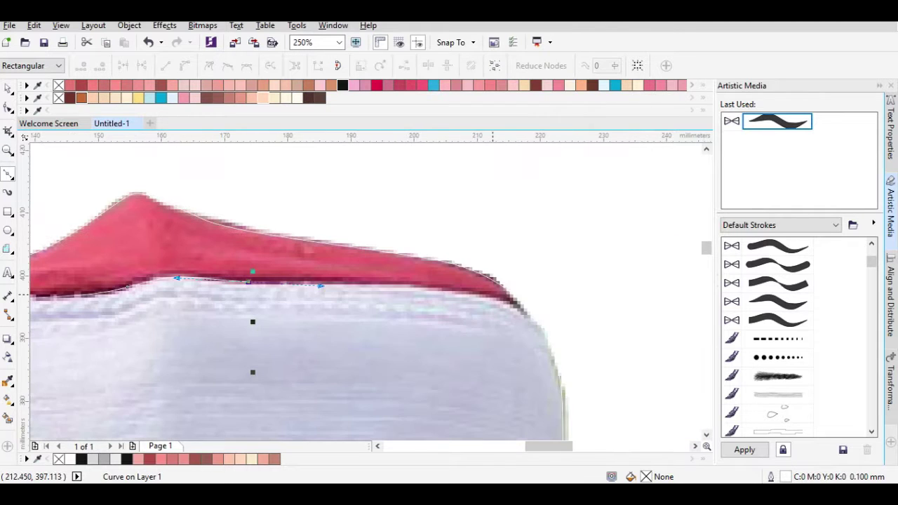
pyautogui.press('space')
pyautogui.hscroll(-5, 358, 203)
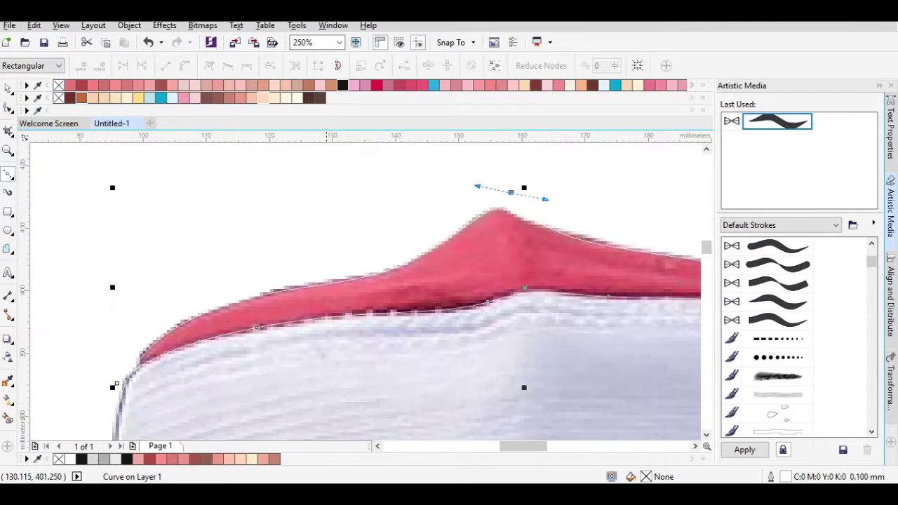
# - Trim the loose crown shape to the hat outline and deselect it
pyautogui.click(8, 89)
pyautogui.click(42, 86)
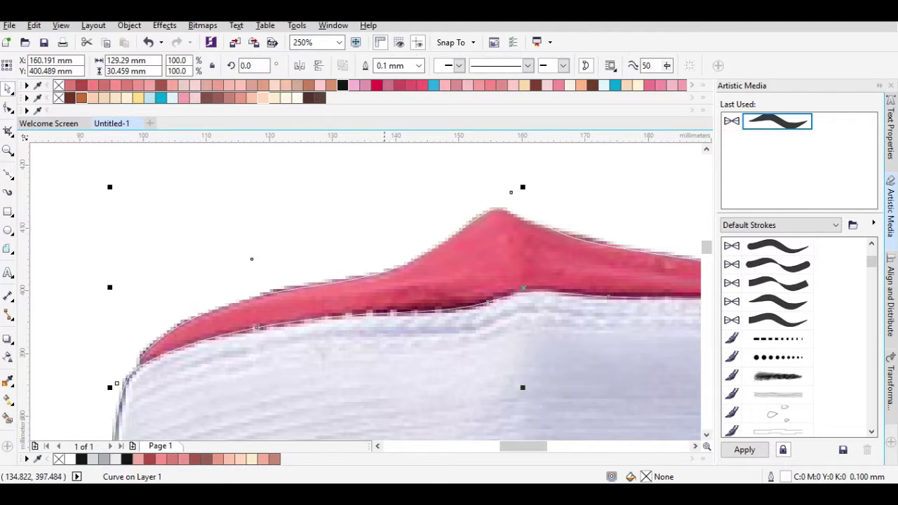
pyautogui.click(207, 230)
pyautogui.press('Escape')
# - Select the photo and posterize its colors to separate the hat's light and shadow areas
pyautogui.scroll(-5, 362, 281)
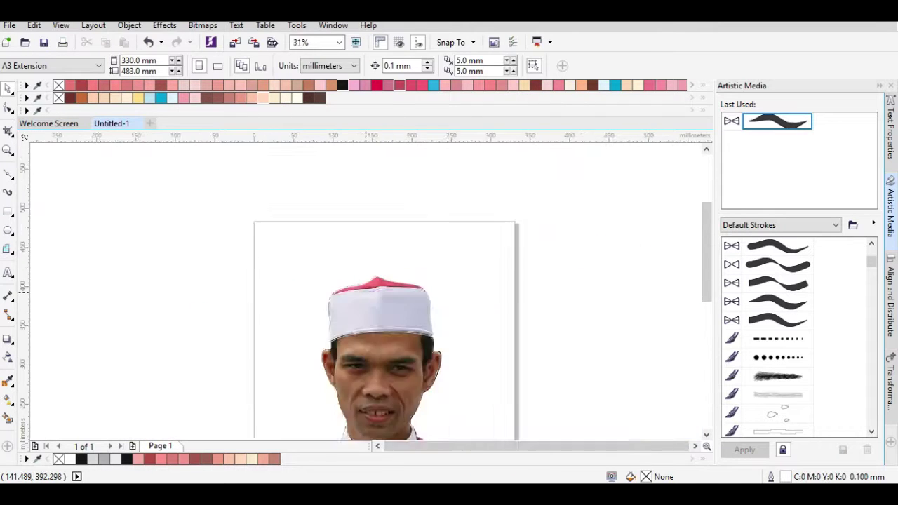
pyautogui.scroll(2, 365, 292)
pyautogui.click(239, 254)
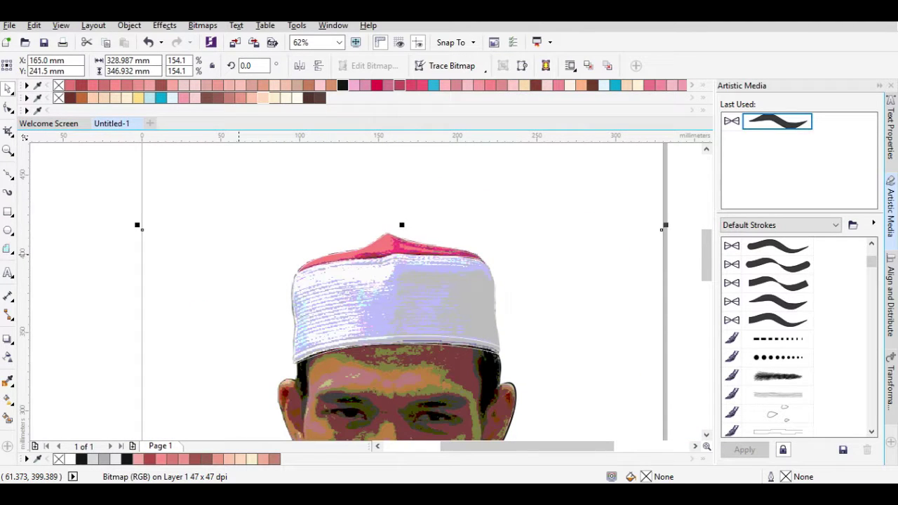
# - Trace the dark shadow area on the red crown and trim it to the crown's outline
pyautogui.press('F10')
pyautogui.scroll(4, 438, 228)
pyautogui.click(385, 218)
pyautogui.moveTo(384, 218); pyautogui.dragTo(249, 184)
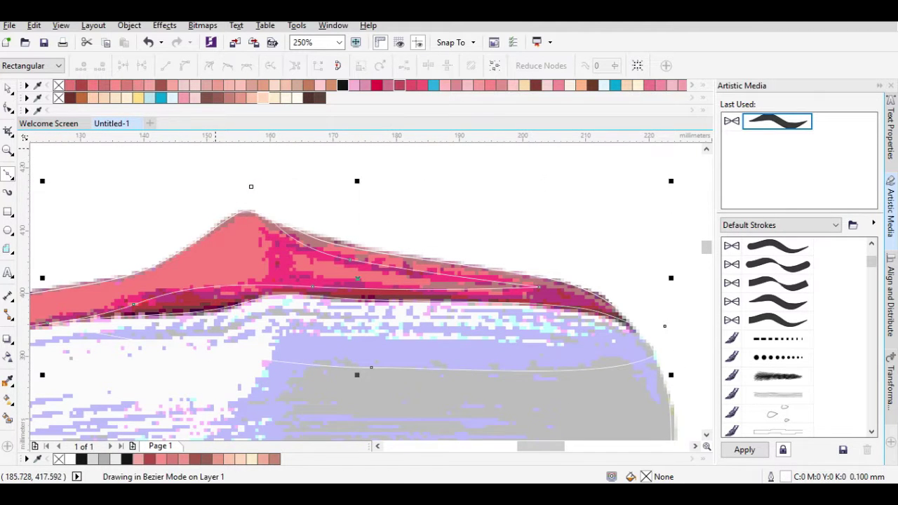
pyautogui.press('space')
pyautogui.press('Escape')
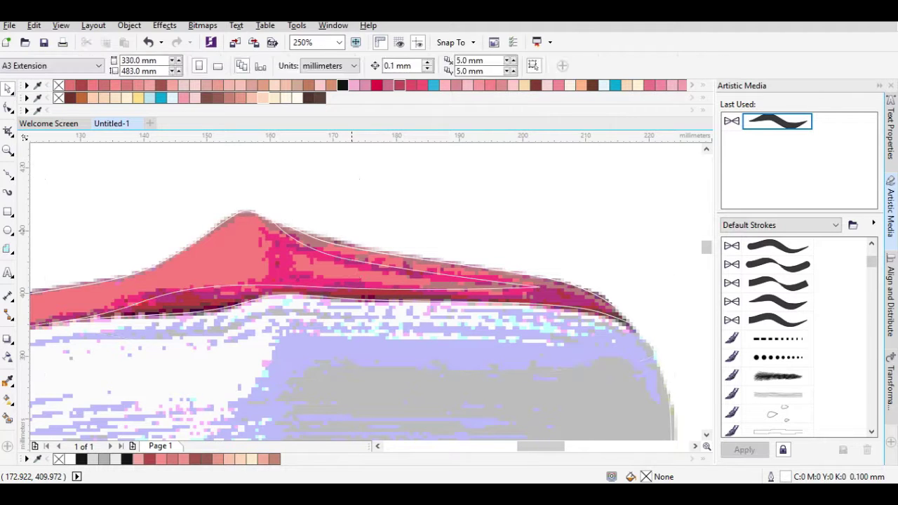
# - Start the white hat's shadow outline, tracing the thin band under the crown to its left tip and back
pyautogui.press('F10')
pyautogui.scroll(-4, 352, 229)
pyautogui.scroll(4, 388, 237)
pyautogui.click(387, 239)
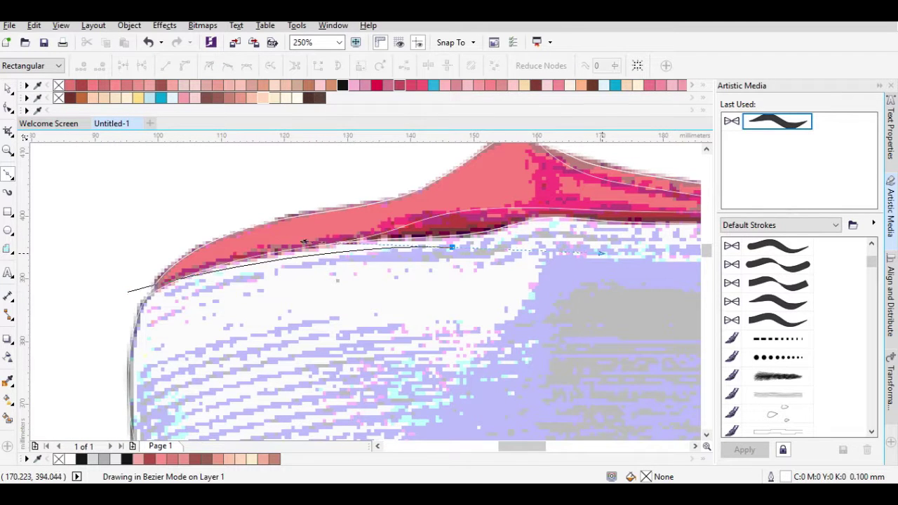
pyautogui.scroll(-2, 361, 300)
pyautogui.scroll(2, 361, 300)
pyautogui.click(268, 310)
pyautogui.scroll(-2, 551, 273)
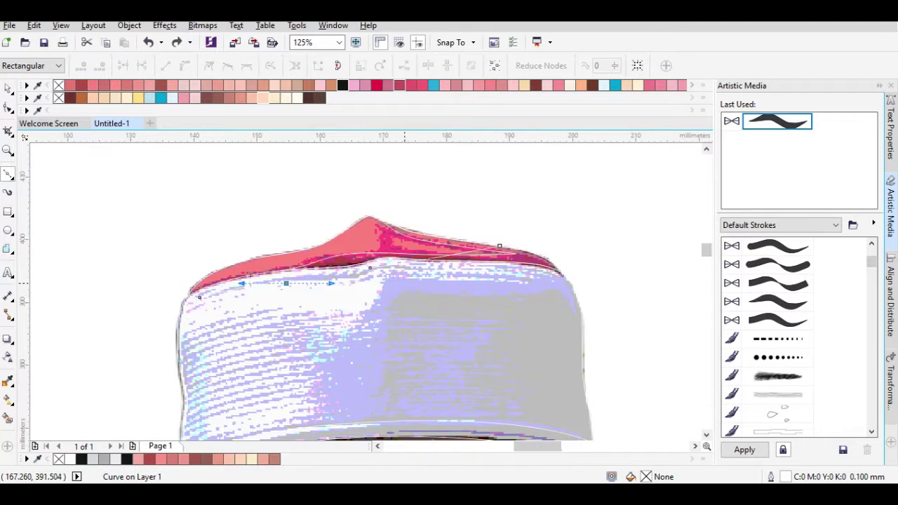
# - Continue the shadow outline along the top of the gray area and down the boundary in the hat's middle
pyautogui.scroll(2, 421, 302)
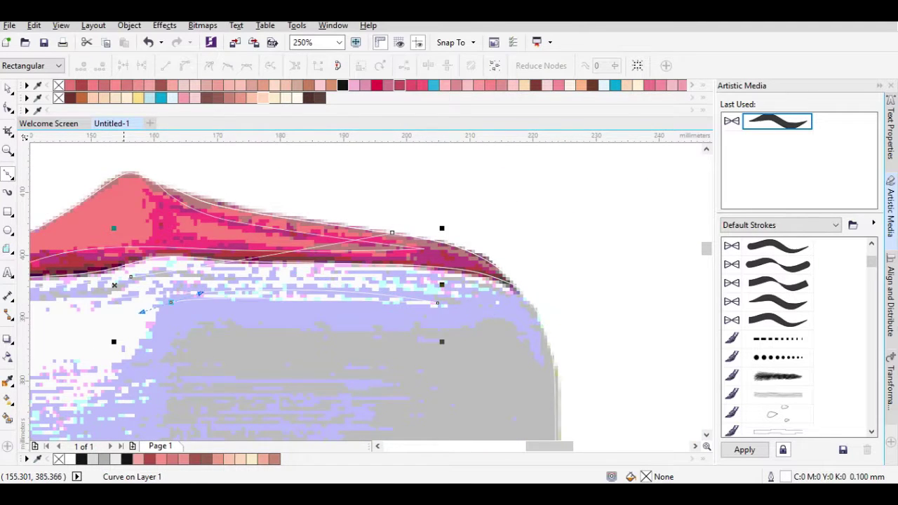
pyautogui.scroll(-2, 421, 302)
pyautogui.scroll(2, 366, 281)
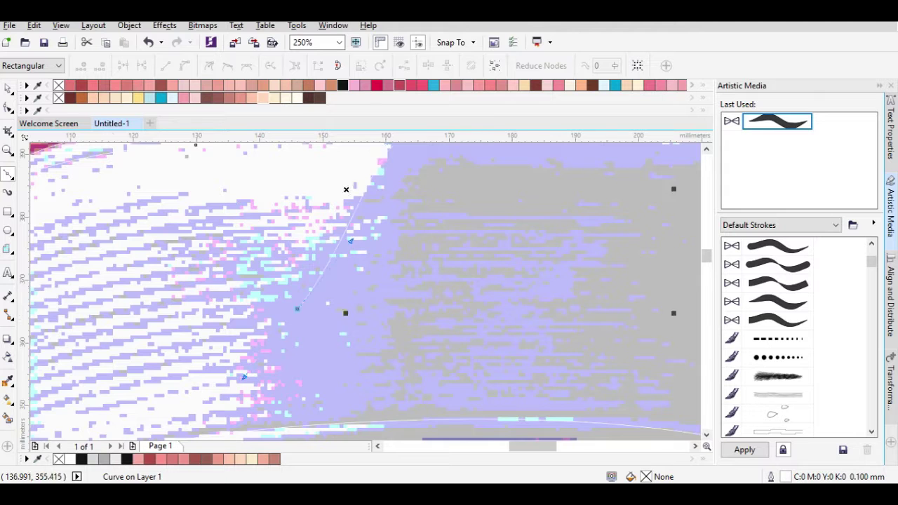
pyautogui.scroll(-2, 244, 377)
pyautogui.scroll(2, 152, 330)
# - Run the shadow outline along the lower band to the left edge and close it loosely below and around the right side
pyautogui.click(354, 266)
pyautogui.click(131, 308)
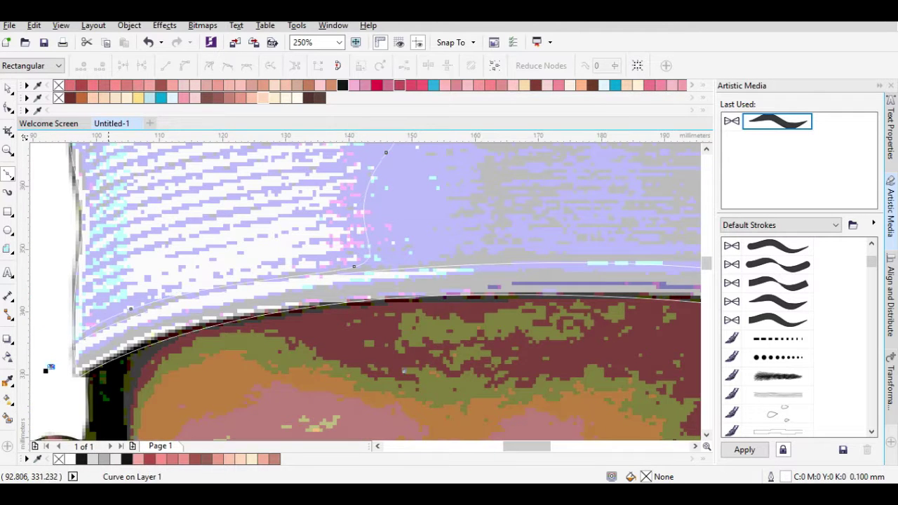
pyautogui.scroll(-4, 365, 288)
pyautogui.click(414, 201)
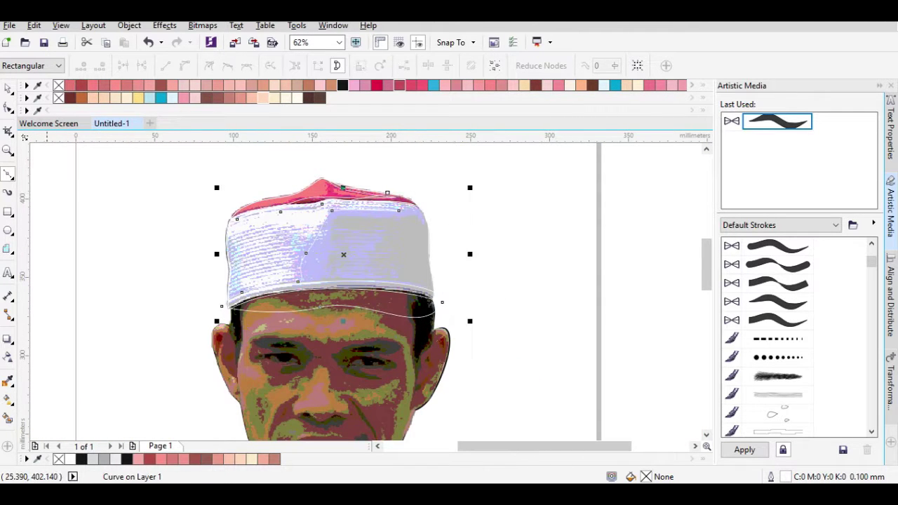
# - Trim the white hat's shadow shape to the hat outline and deselect it
pyautogui.press('space')
pyautogui.scroll(2, 183, 214)
pyautogui.press('Tab')
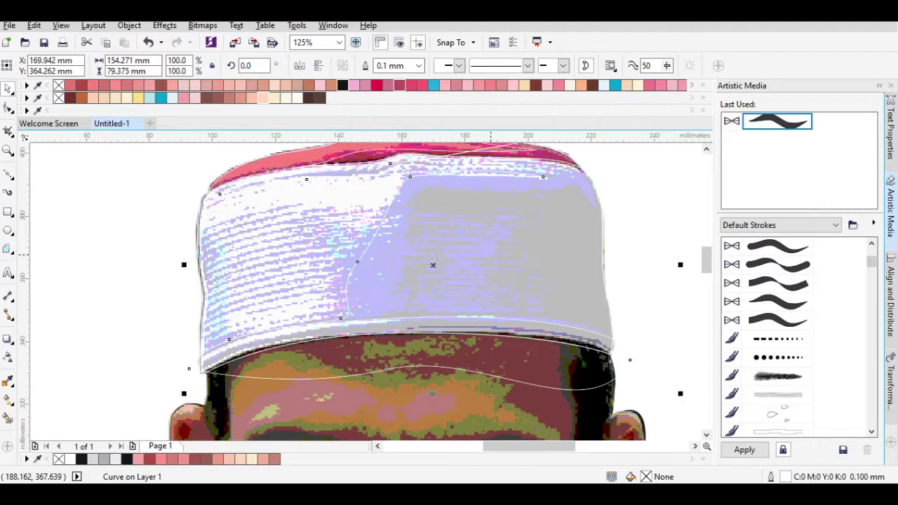
pyautogui.press('Escape')
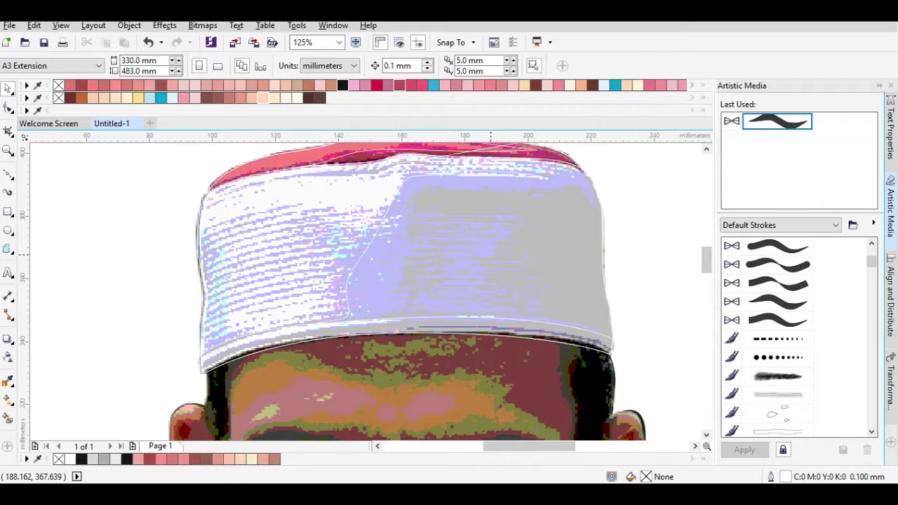
# - Fill the crown with pink C0 M80 Y40 K0 and its shadow with dark red C20 M83 Y55 K0
pyautogui.press('Tab')
pyautogui.hotkey('shift', 'F2')
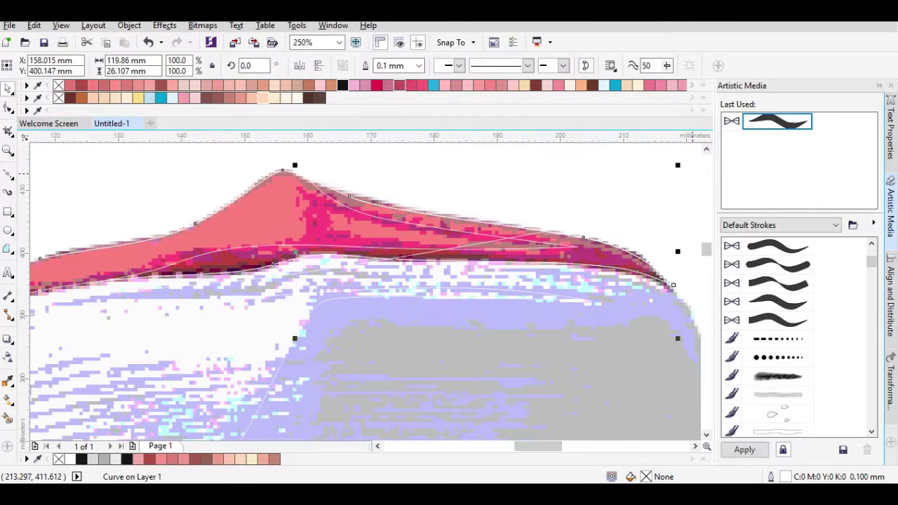
pyautogui.click(423, 85)
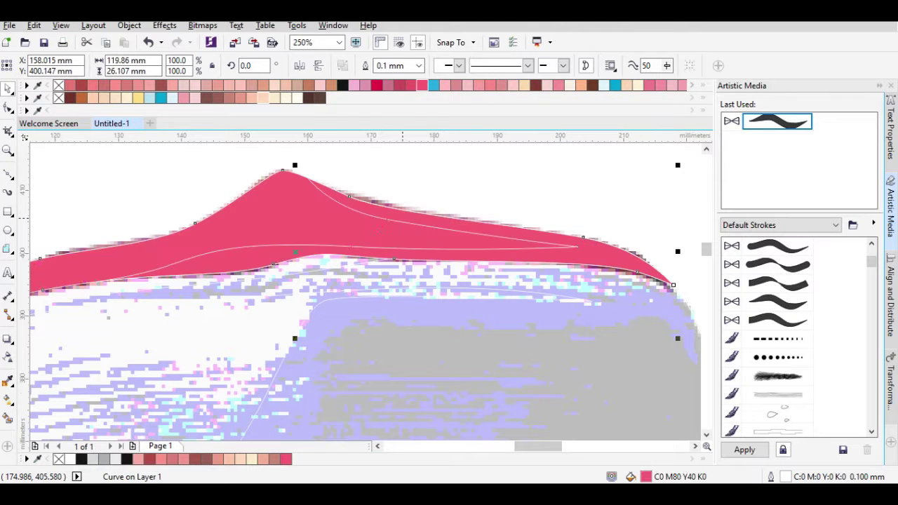
pyautogui.click(396, 229)
pyautogui.click(400, 85)
pyautogui.press('F3')
# - Fill the hat's body with light gray and its shadow shape with 30% black
pyautogui.click(365, 229)
pyautogui.press('Tab')
pyautogui.click(633, 85)
# - Thicken the seam line on the lower band, convert its outline to an object and color it black
pyautogui.press('Tab')
pyautogui.click(399, 65)
pyautogui.click(389, 147)
pyautogui.hotkey('ctrl', 'shift', 'q')
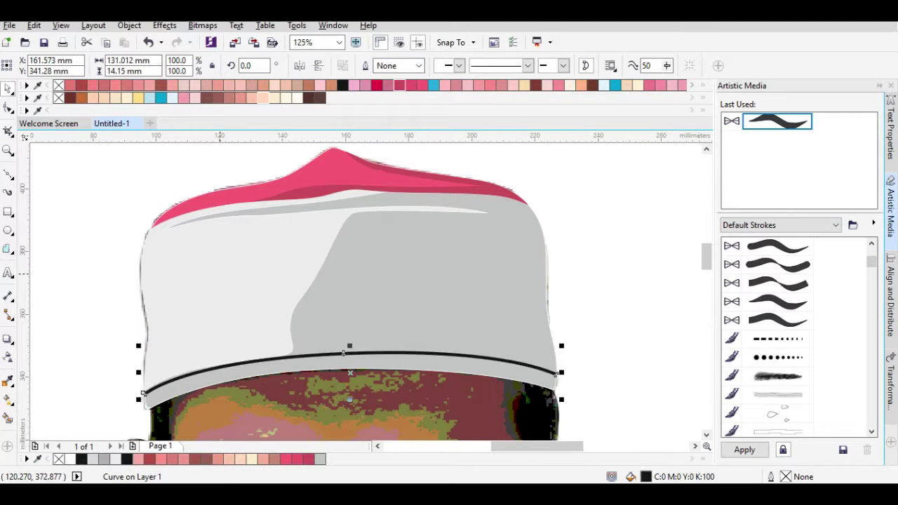
# - Color the hat's converted outer outline black
pyautogui.press('Tab')
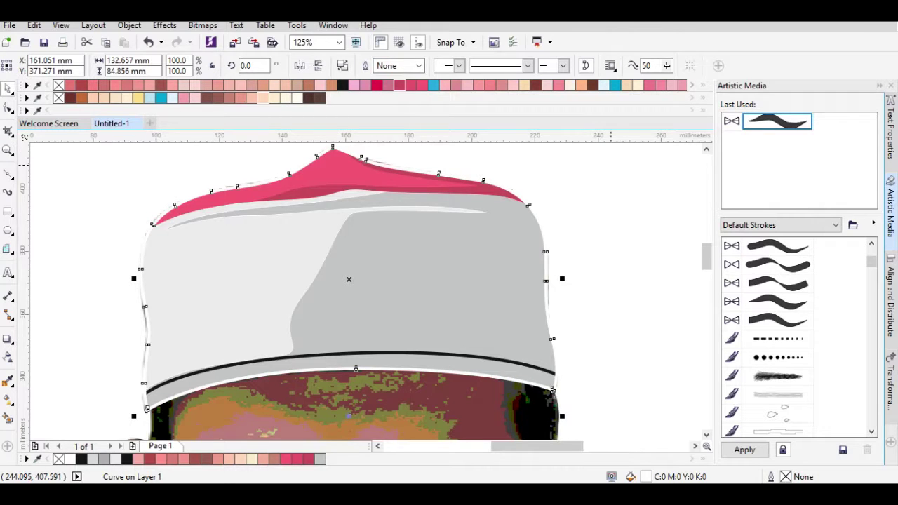
pyautogui.press('Tab')
pyautogui.press('Tab')
pyautogui.scroll(-1, 403, 268)
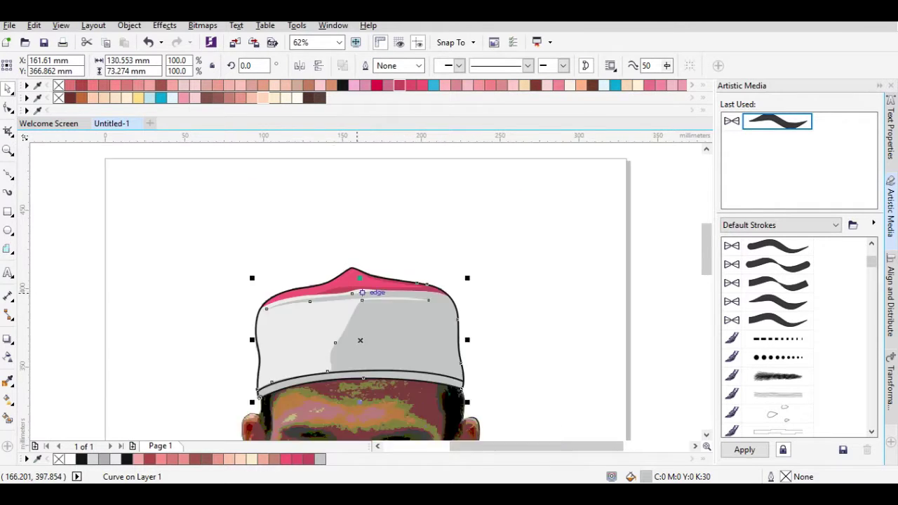
# - Try to give the red crown a thick outline and convert it to a separate object
pyautogui.scroll(5, 402, 268)
pyautogui.click(399, 65)
pyautogui.click(440, 77)
pyautogui.hotkey('ctrl', 'z')
pyautogui.press('Tab')
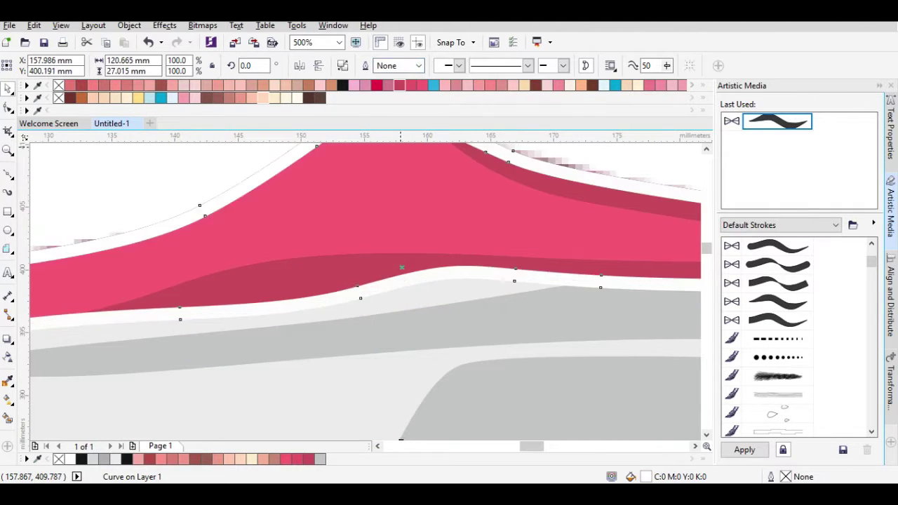
# - Remove the white outline object around the red crown
pyautogui.scroll(-8, 402, 268)
pyautogui.click(328, 307)
pyautogui.scroll(3, 328, 307)
pyautogui.scroll(-1, 327, 307)
pyautogui.scroll(-4, 327, 307)
pyautogui.press('Escape')
pyautogui.scroll(4, 327, 307)
pyautogui.scroll(4, 351, 299)
pyautogui.scroll(-3, 366, 292)
pyautogui.scroll(2, 365, 292)
pyautogui.click(370, 283)
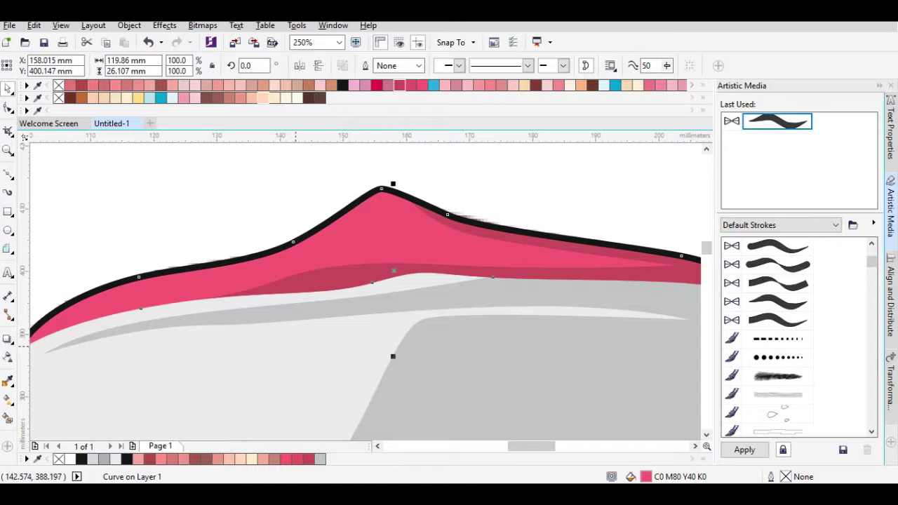
# - Examine the crown's shadow and the colored hat together with the rest of the portrait
pyautogui.scroll(4, 503, 267)
pyautogui.scroll(-10, 701, 204)
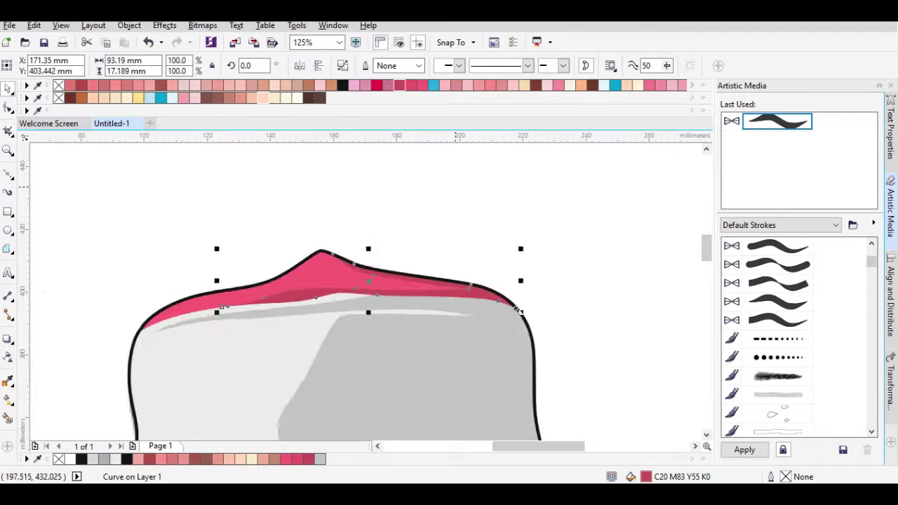
pyautogui.press('Escape')
pyautogui.scroll(2, 363, 280)
pyautogui.scroll(-2, 362, 281)
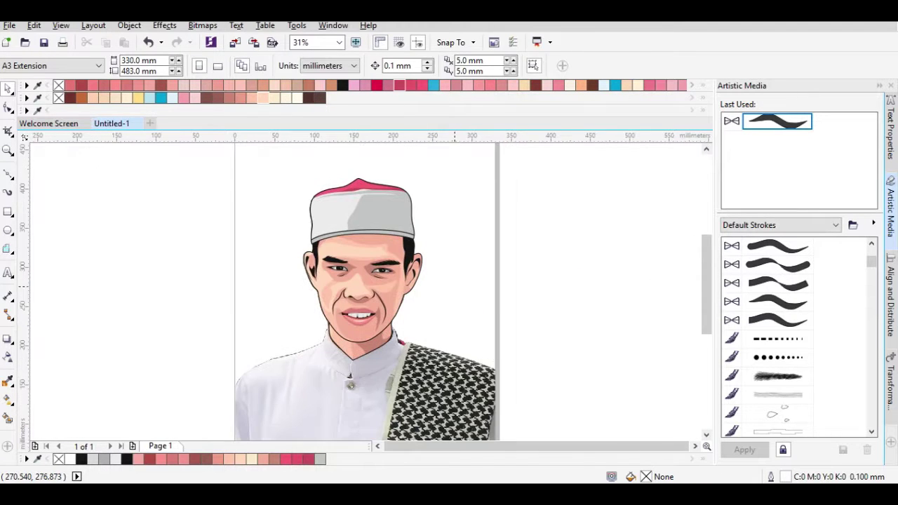
# - Bring the photo to the front and trace the face contour from beside the left ear down to the cheek
pyautogui.press('Tab')
pyautogui.hotkey('shift', 'pageup')
pyautogui.press('F10')
pyautogui.scroll(2, 383, 281)
pyautogui.scroll(4, 395, 257)
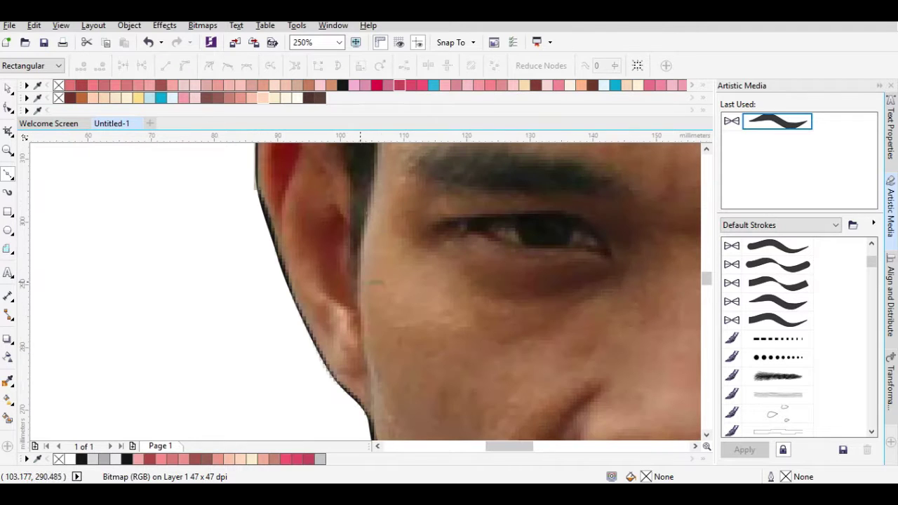
pyautogui.scroll(-3, 373, 419)
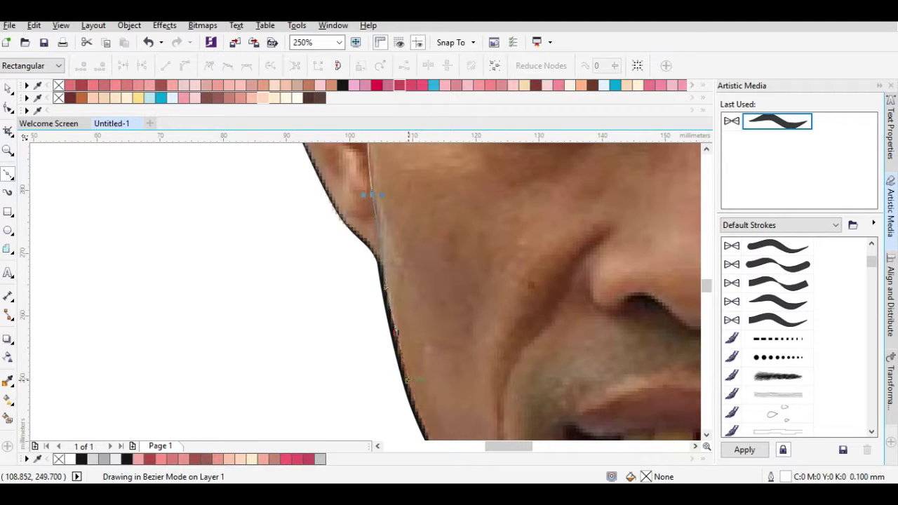
pyautogui.scroll(-4, 407, 379)
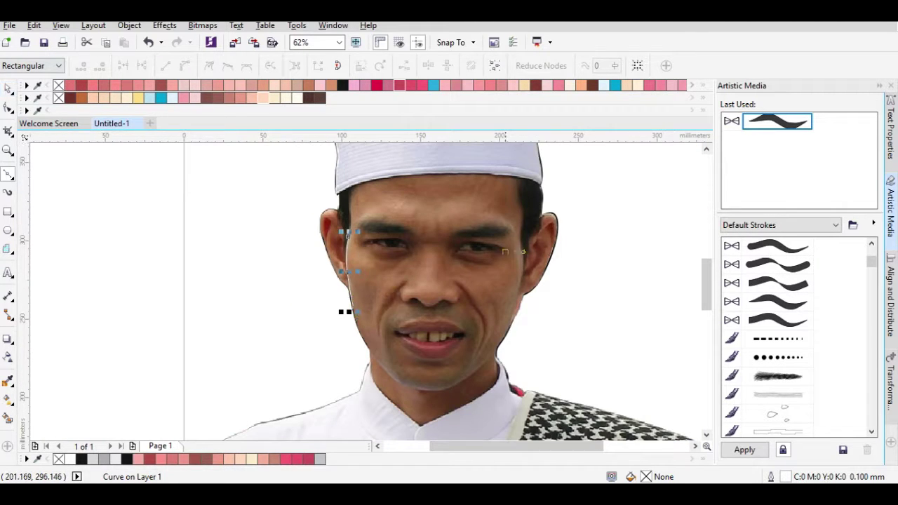
# - Trace the face contour beside the right ear down to the jaw and send the photo to the back
pyautogui.scroll(4, 522, 253)
pyautogui.scroll(-1, 377, 221)
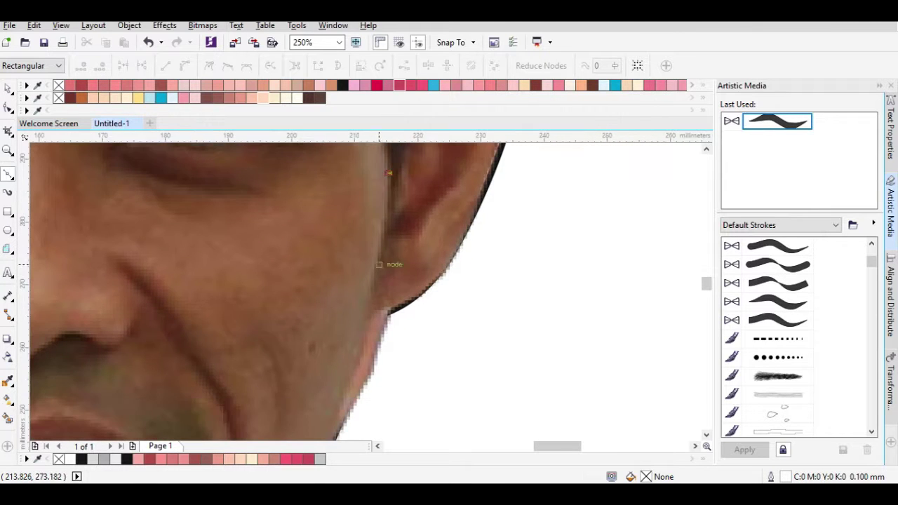
pyautogui.click(363, 309)
pyautogui.scroll(-2, 355, 287)
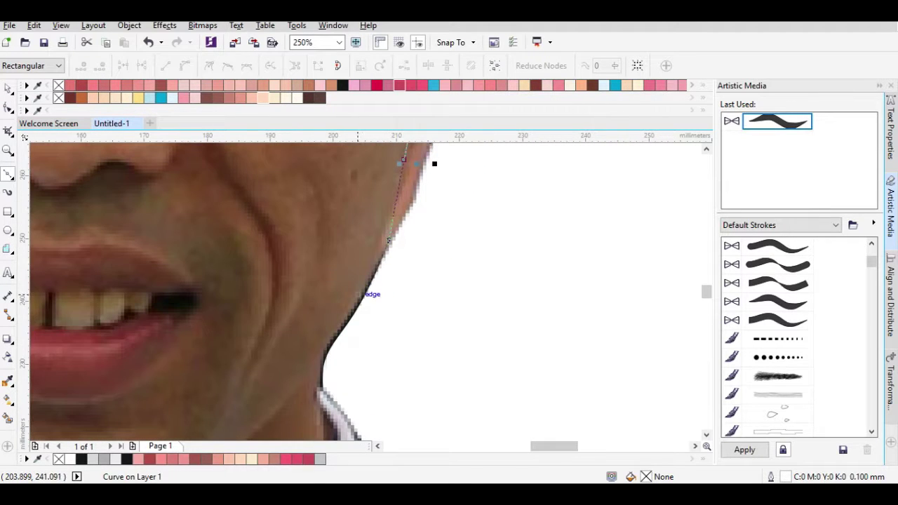
pyautogui.press('space')
pyautogui.click(510, 310)
pyautogui.hotkey('shift', 'pagedown')
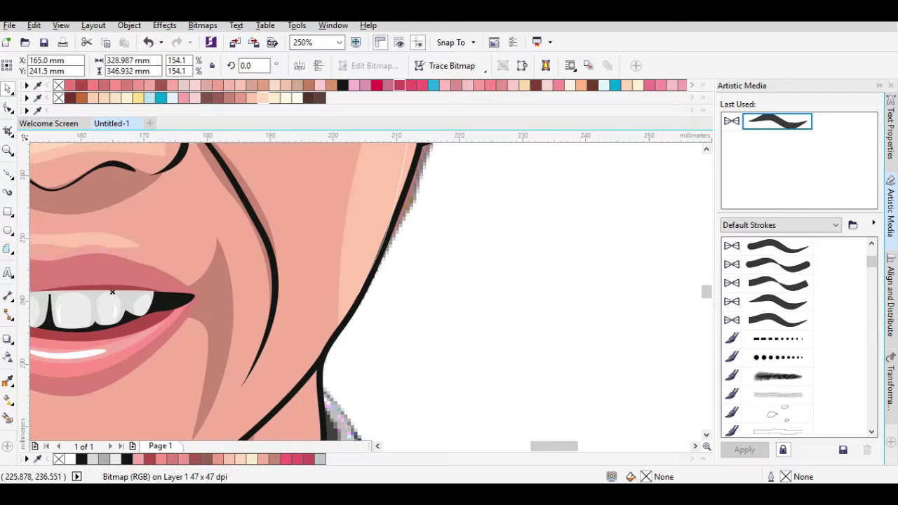
# - Give the traced contour beside the right ear a 1.0 mm black outline
pyautogui.scroll(4, 495, 309)
pyautogui.click(364, 326)
pyautogui.click(419, 65)
pyautogui.click(383, 145)
pyautogui.rightClick(343, 85)
# - Try to fit the thick contour to the hair by adjusting its upper nodes and shortening it beside the right ear
pyautogui.press('F10')
pyautogui.scroll(3, 379, 214)
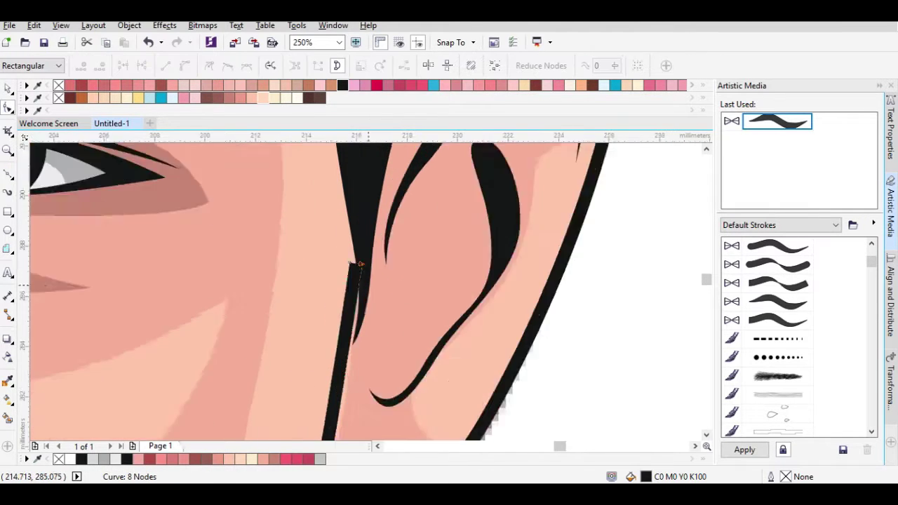
pyautogui.moveTo(367, 235); pyautogui.dragTo(371, 255)
pyautogui.click(339, 198)
pyautogui.press('F4')
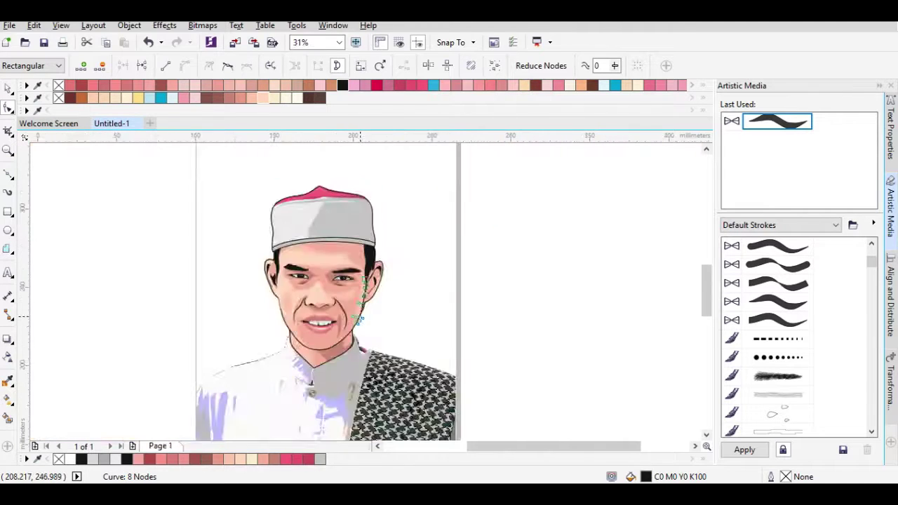
pyautogui.scroll(4, 351, 210)
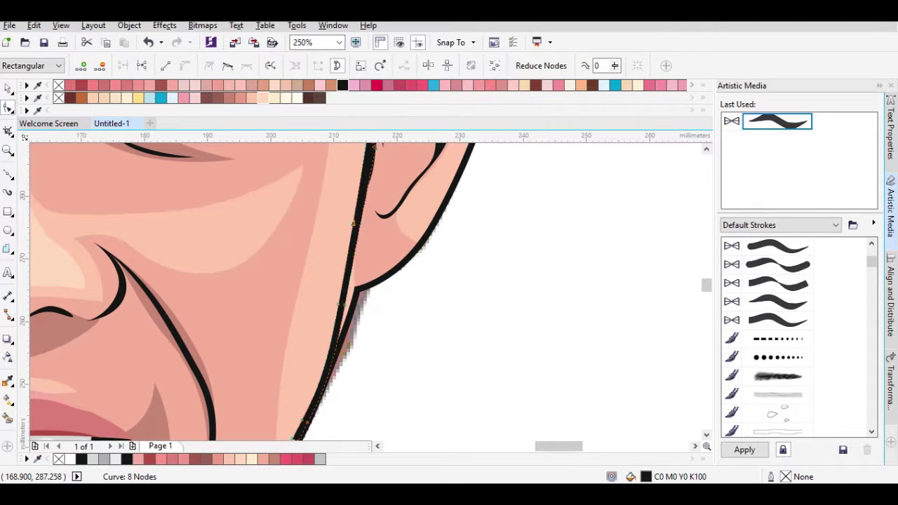
pyautogui.press('space')
pyautogui.scroll(-1, 360, 299)
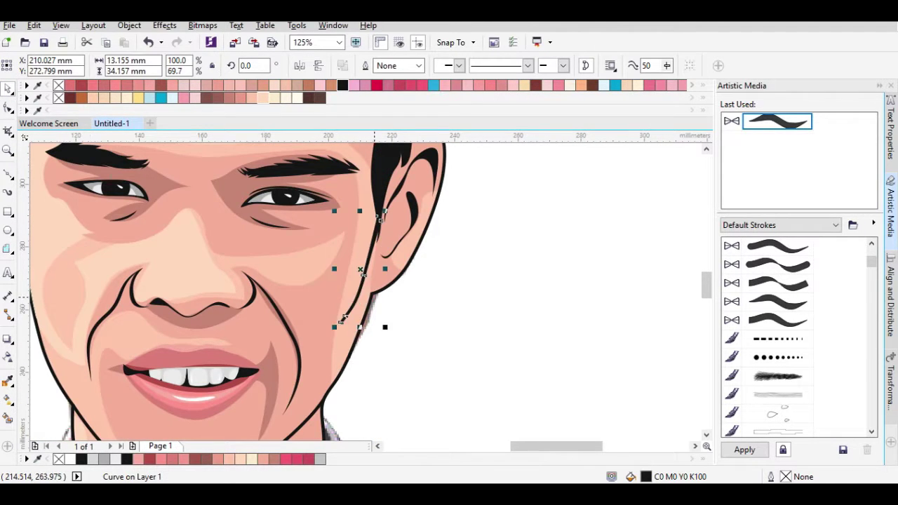
# - Draw a replacement contour from the sideburn down to the right earlobe's base with a 1.0 mm black outline and fit it to the hair
pyautogui.scroll(1, 364, 302)
pyautogui.press('F5')
pyautogui.scroll(-1, 367, 286)
pyautogui.scroll(1, 367, 287)
pyautogui.click(421, 152)
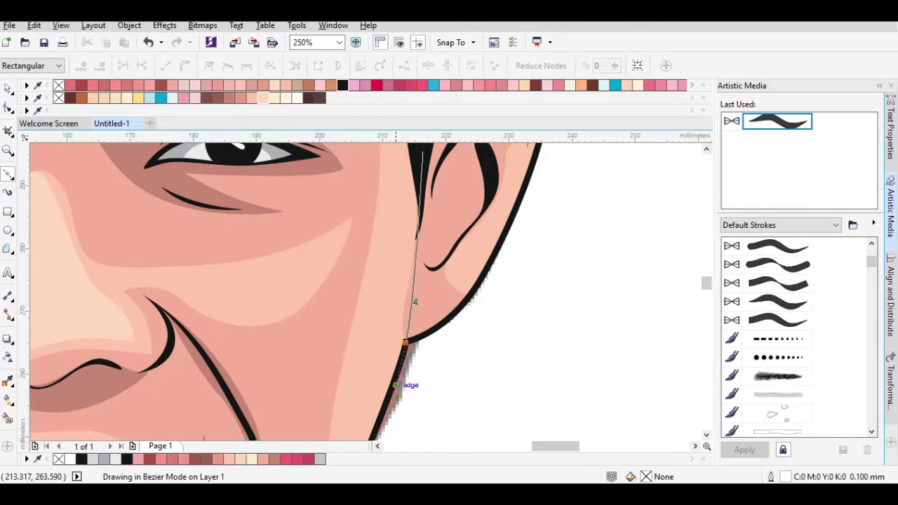
pyautogui.click(406, 344)
pyautogui.press('space')
pyautogui.click(419, 66)
pyautogui.click(391, 148)
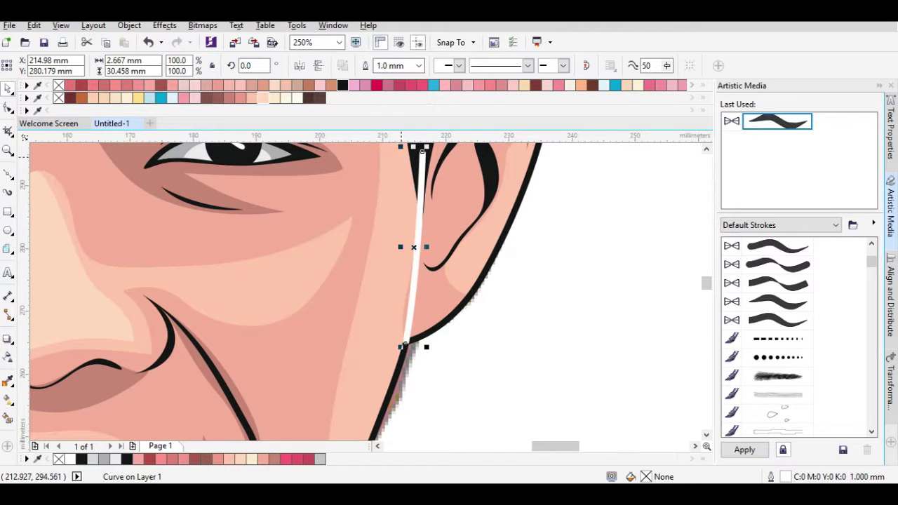
pyautogui.rightClick(343, 85)
pyautogui.click(8, 107)
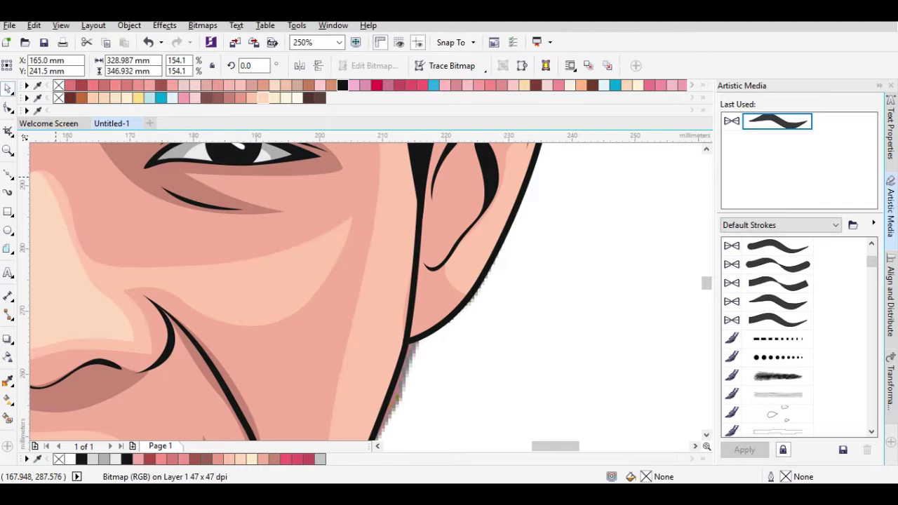
# - Give the contour line beside the left ear a 1.0 mm black outline
pyautogui.scroll(2, 402, 316)
pyautogui.scroll(-4, 401, 316)
pyautogui.press('space')
pyautogui.click(340, 303)
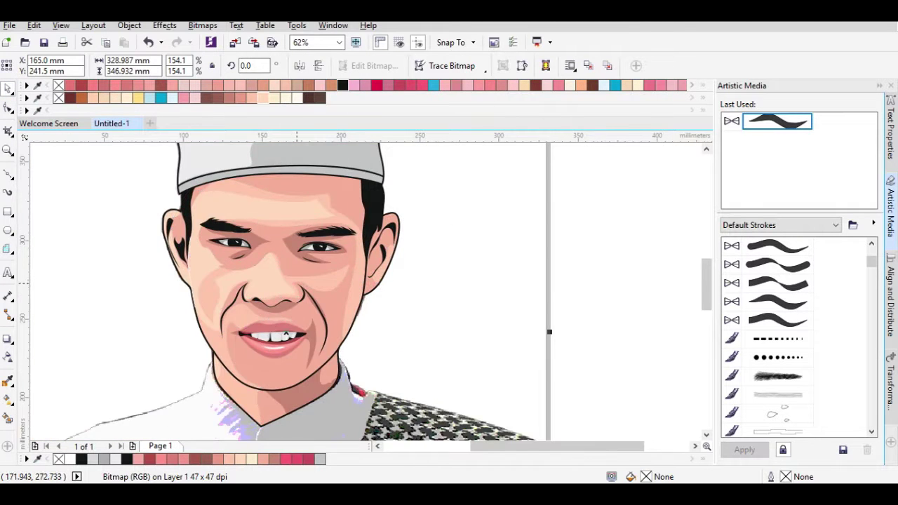
pyautogui.scroll(-3, 340, 303)
pyautogui.scroll(5, 340, 303)
pyautogui.click(368, 232)
pyautogui.click(419, 65)
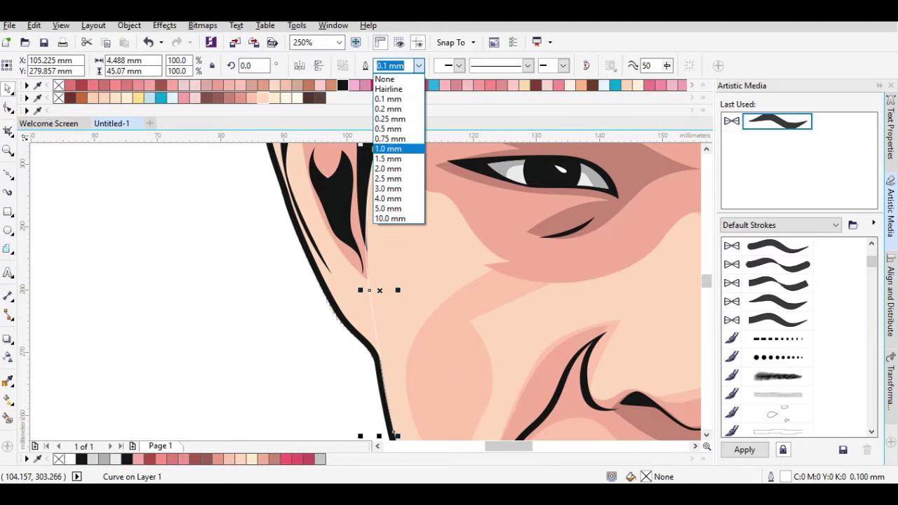
pyautogui.click(393, 75)
pyautogui.click(393, 433)
pyautogui.scroll(-1, 379, 298)
# - Adjust the nodes at both ends of the left contour so it merges with the cheek outline and the sideburn
pyautogui.click(9, 106)
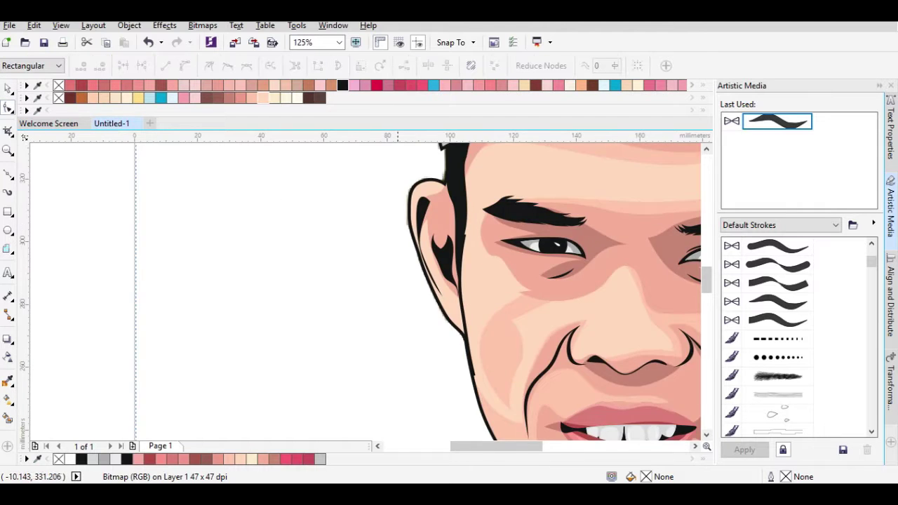
pyautogui.scroll(3, 379, 298)
pyautogui.moveTo(379, 299)
pyautogui.mouseDown()
pyautogui.moveTo(392, 298)
pyautogui.moveTo(374, 301)
pyautogui.mouseUp()
pyautogui.scroll(-2, 374, 300)
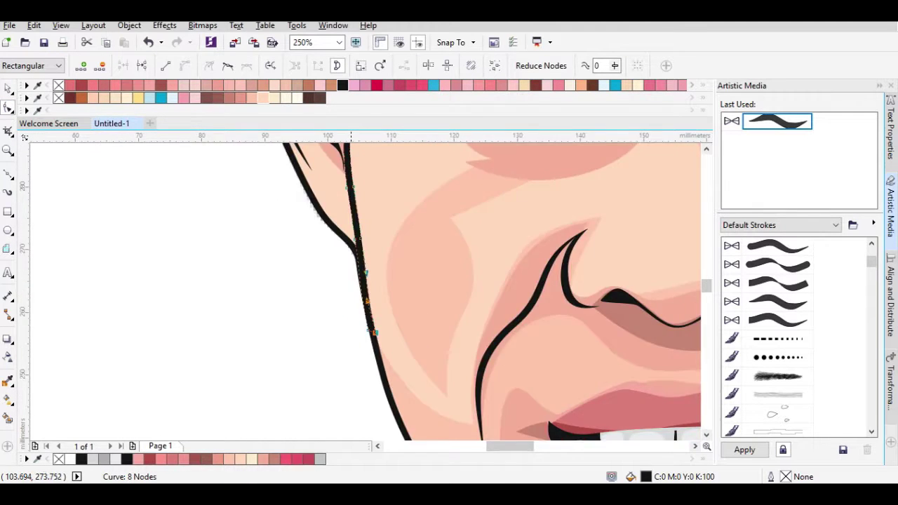
pyautogui.scroll(2, 374, 205)
pyautogui.scroll(2, 376, 205)
pyautogui.moveTo(365, 171); pyautogui.dragTo(351, 146)
pyautogui.press('space')
pyautogui.press('Escape')
# - Save the drawing to the Desktop as a CorelDRAW file named SOmad
pyautogui.scroll(-4, 325, 190)
pyautogui.scroll(-1, 338, 236)
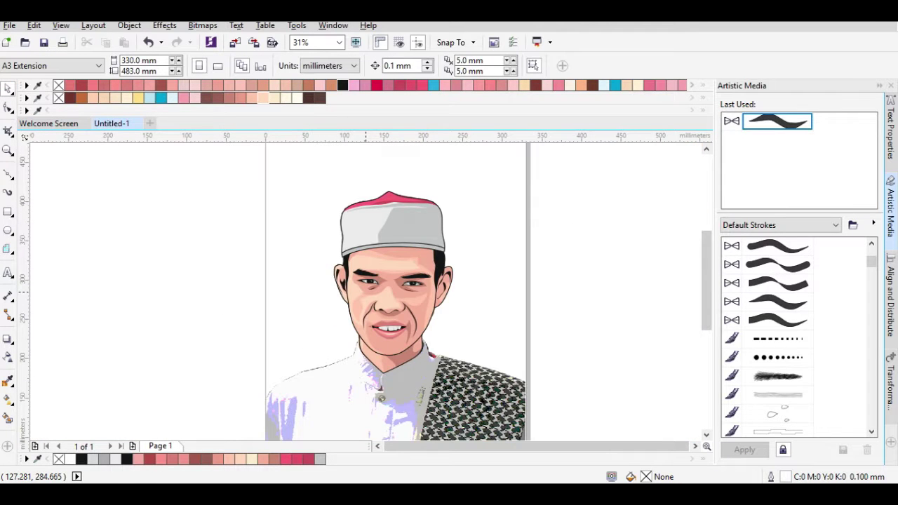
pyautogui.hotkey('ctrl', 's')
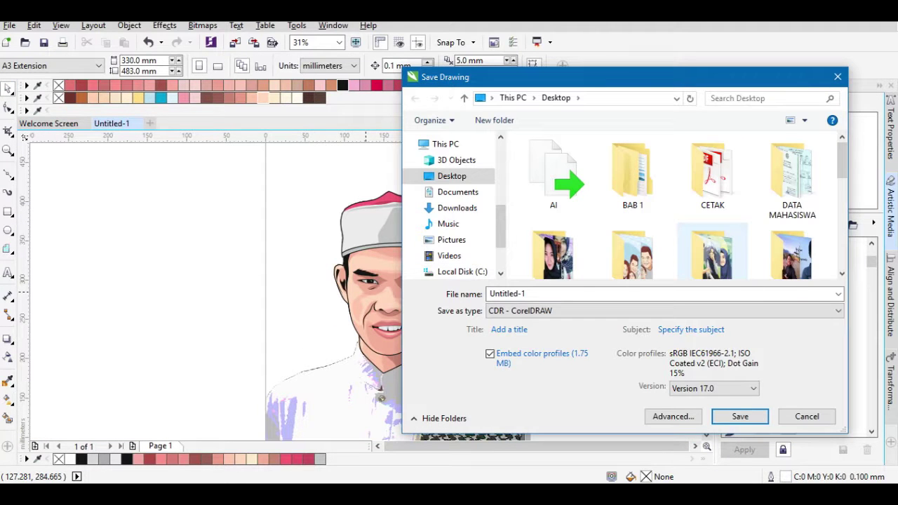
pyautogui.write('Somad')
pyautogui.press('Return')
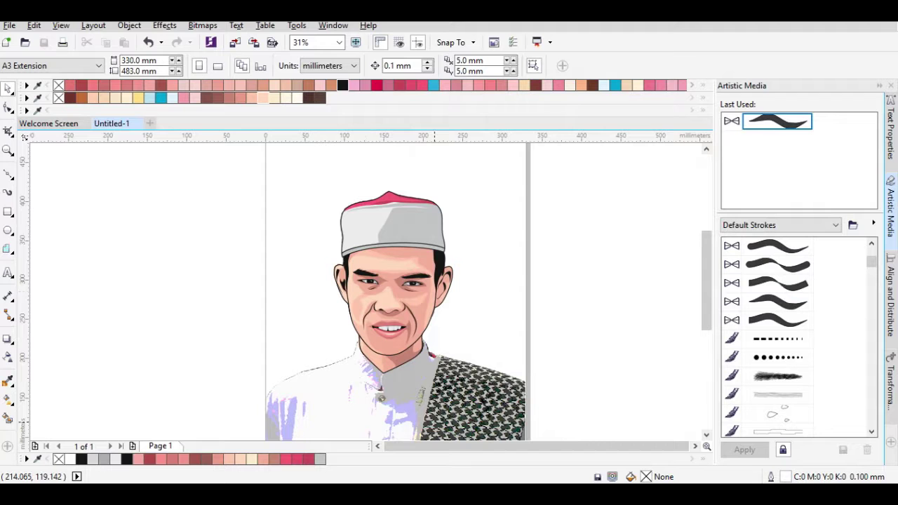
# - Draw a closed L-shaped highlight along the nose ridge and tip, and fill it white without an outline
pyautogui.scroll(3, 382, 294)
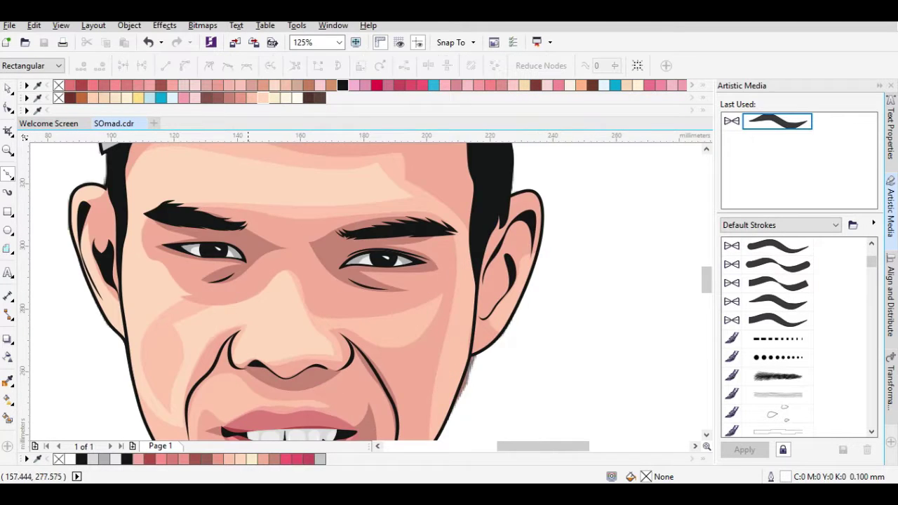
pyautogui.press('F10')
pyautogui.scroll(2, 302, 337)
pyautogui.scroll(2, 370, 318)
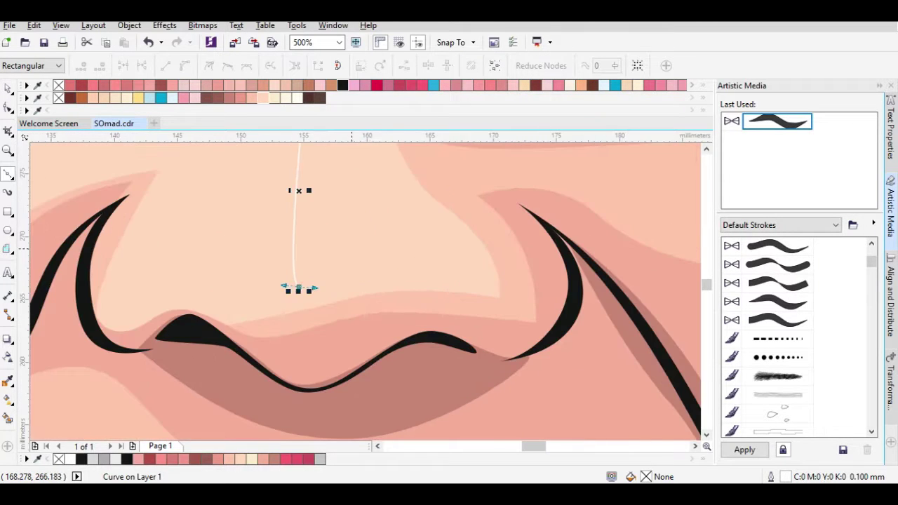
pyautogui.scroll(-2, 471, 284)
pyautogui.scroll(2, 404, 275)
pyautogui.click(365, 297)
pyautogui.moveTo(534, 276); pyautogui.dragTo(492, 266)
pyautogui.moveTo(415, 263); pyautogui.dragTo(388, 254)
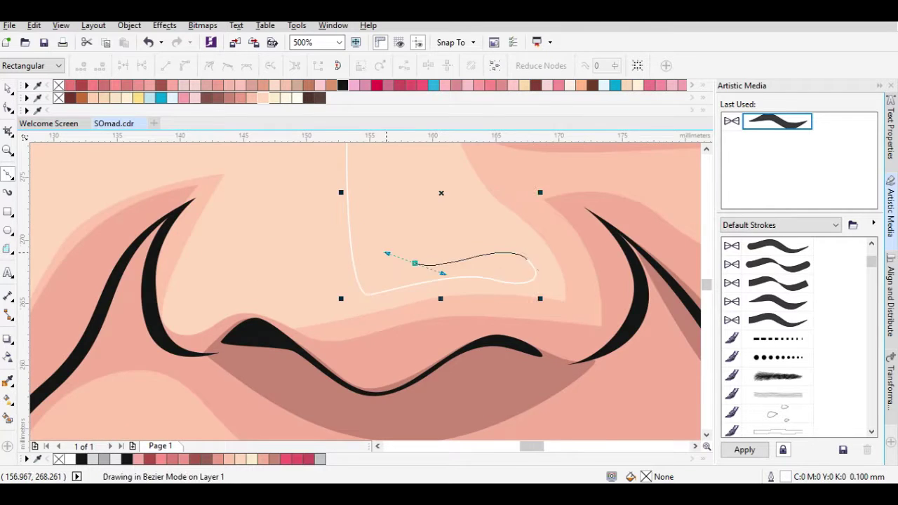
pyautogui.scroll(-2, 386, 253)
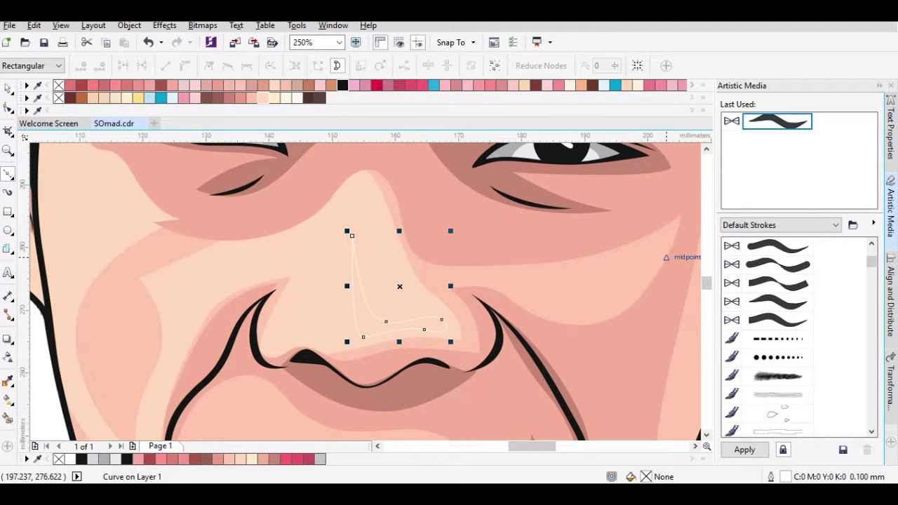
pyautogui.click(777, 122)
pyautogui.scroll(-1, 372, 271)
pyautogui.hscroll(-3, 365, 295)
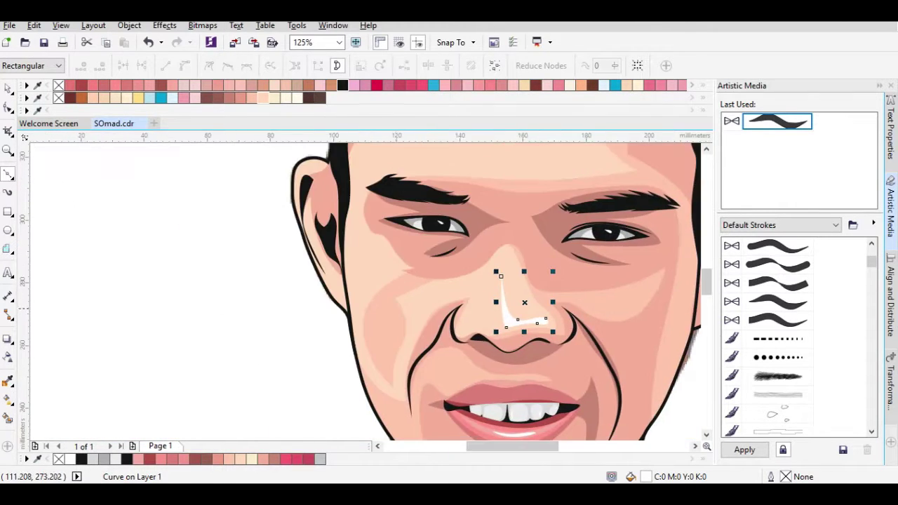
# - Apply a linear transparency to the light pink skin shape so that it fades out toward the left cheek
pyautogui.click(9, 356)
pyautogui.click(411, 257)
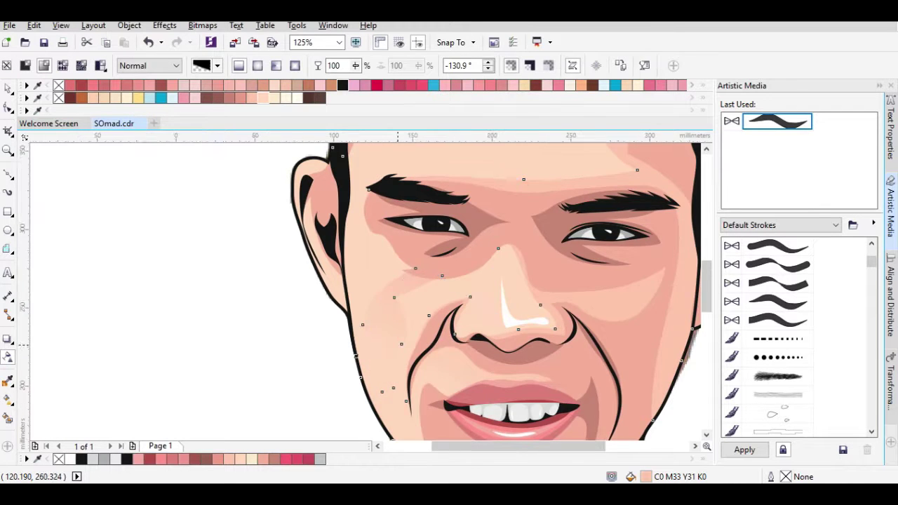
pyautogui.scroll(-1, 393, 337)
pyautogui.moveTo(358, 251); pyautogui.dragTo(335, 305)
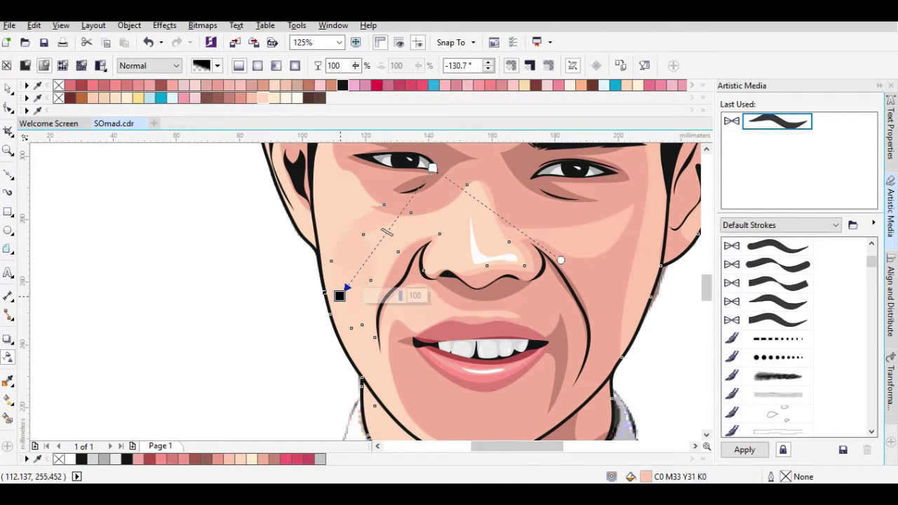
pyautogui.press('space')
# - Draw a closed curved highlight shape above the left half of the upper lip
pyautogui.scroll(-3, 346, 333)
pyautogui.press('F10')
pyautogui.scroll(3, 346, 333)
pyautogui.scroll(2, 345, 332)
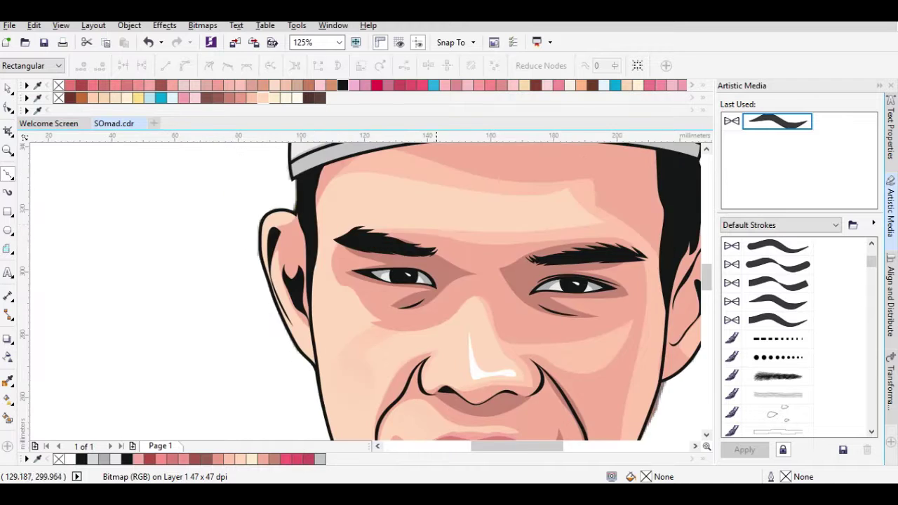
pyautogui.scroll(-1, 346, 333)
pyautogui.scroll(5, 347, 334)
pyautogui.click(274, 330)
pyautogui.moveTo(339, 361); pyautogui.dragTo(381, 345)
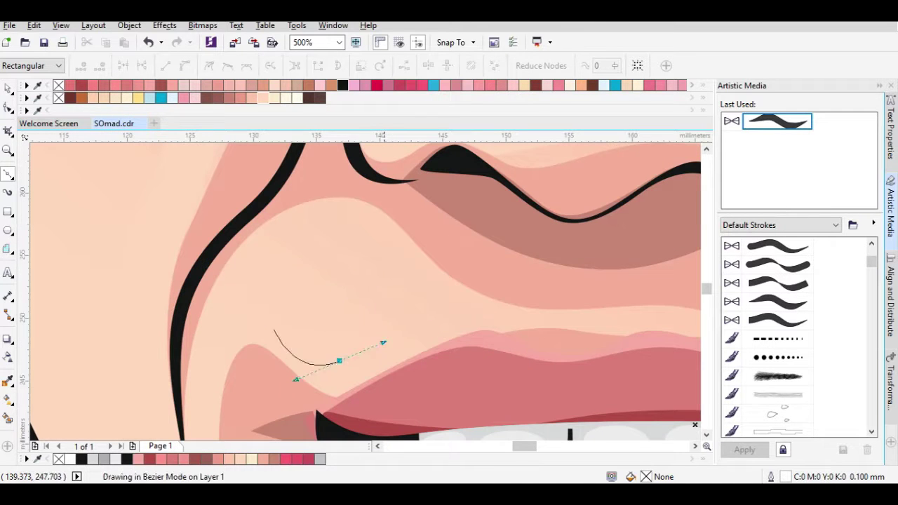
pyautogui.moveTo(439, 316); pyautogui.dragTo(479, 323)
pyautogui.press('space')
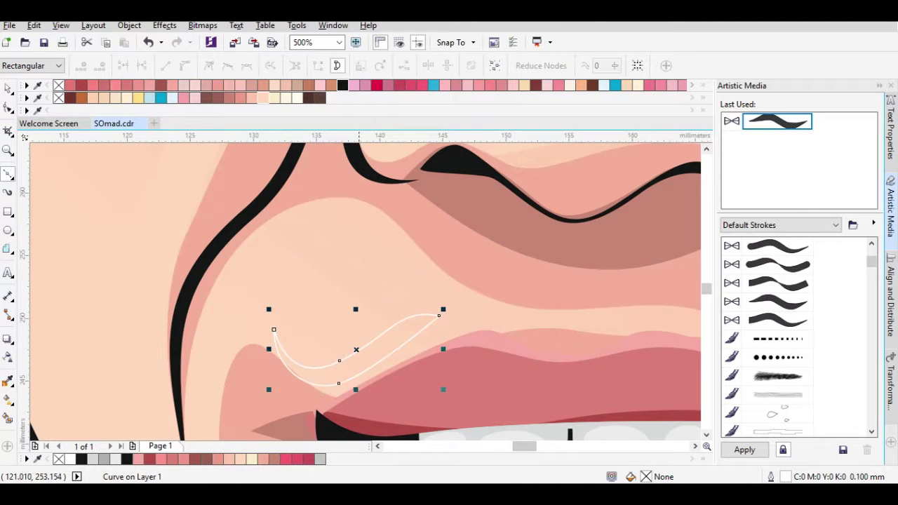
# - Nudge the upper-lip highlight slightly to the right and fill it white without an outline
pyautogui.press('Right')
pyautogui.press('Right')
pyautogui.press('Right')
pyautogui.press('Right')
pyautogui.press('Right')
pyautogui.press('Right')
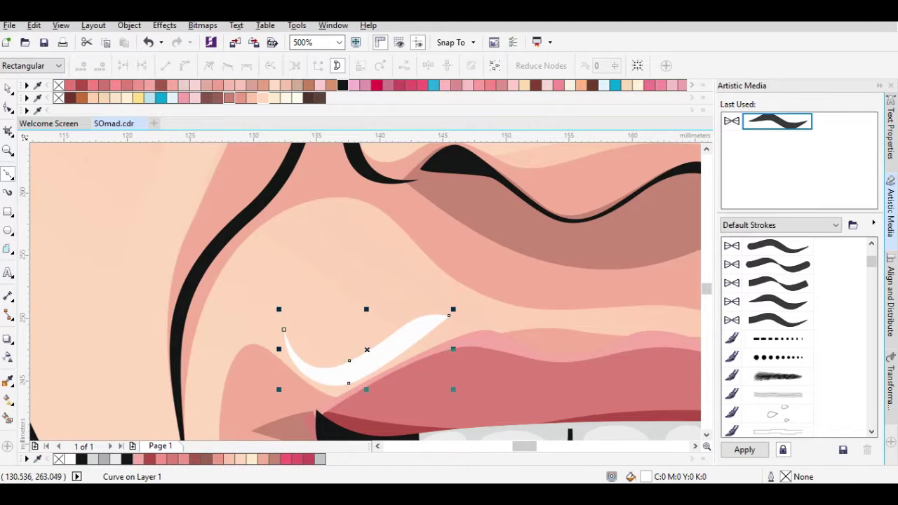
pyautogui.press('Escape')
pyautogui.scroll(-5, 365, 292)
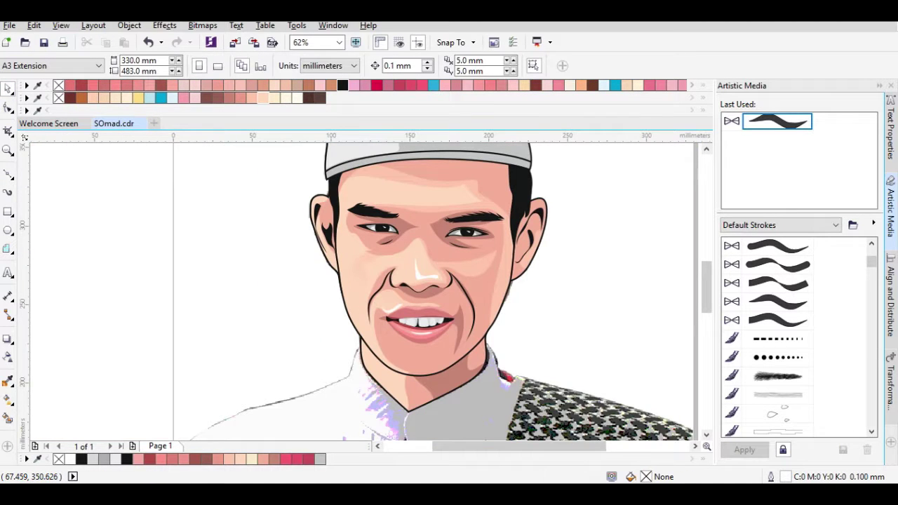
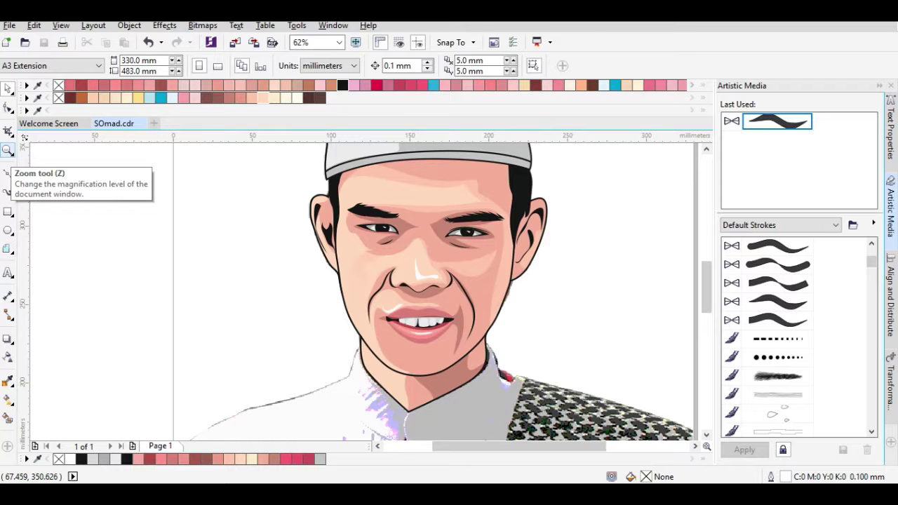
# - Start tracing the shirt outline with a Bezier curve from the neck down the collar and along the shoulder to the page's left edge
pyautogui.scroll(-1, 393, 294)
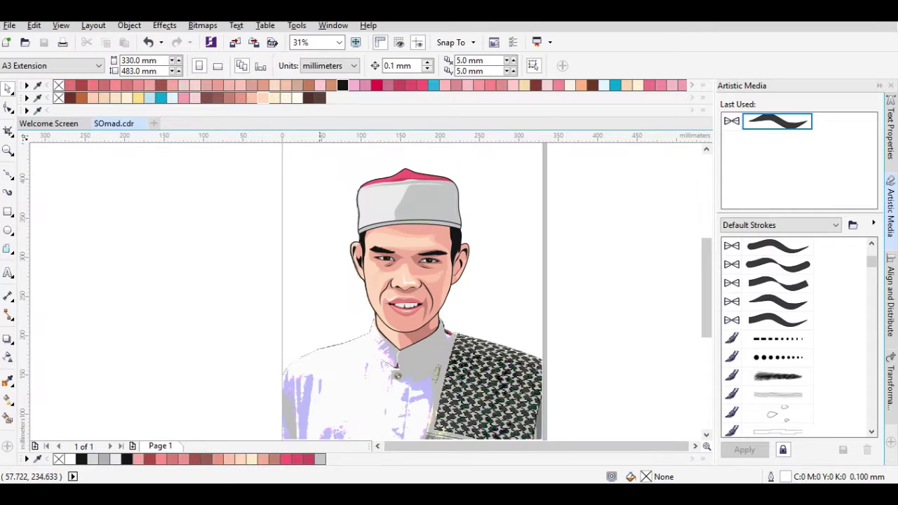
pyautogui.click(320, 326)
pyautogui.press('F5')
pyautogui.scroll(5, 381, 175)
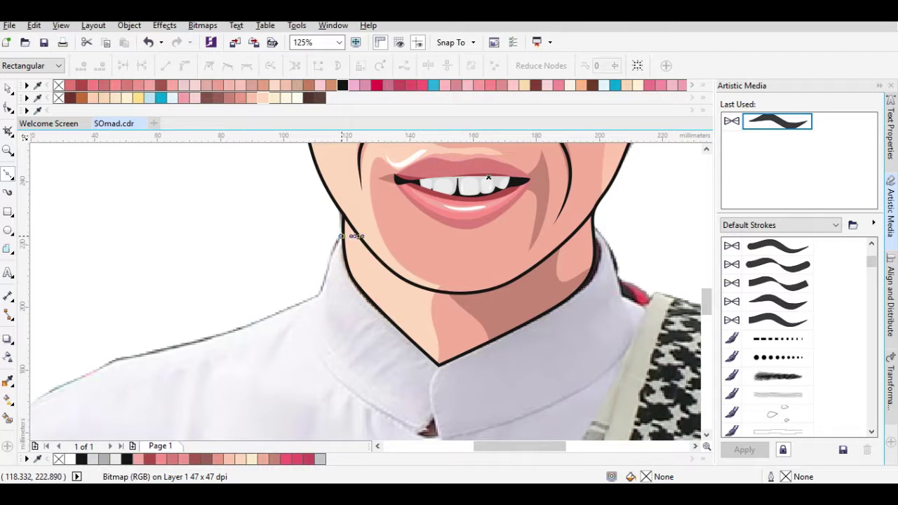
pyautogui.click(381, 175)
pyautogui.click(355, 243)
pyautogui.click(250, 331)
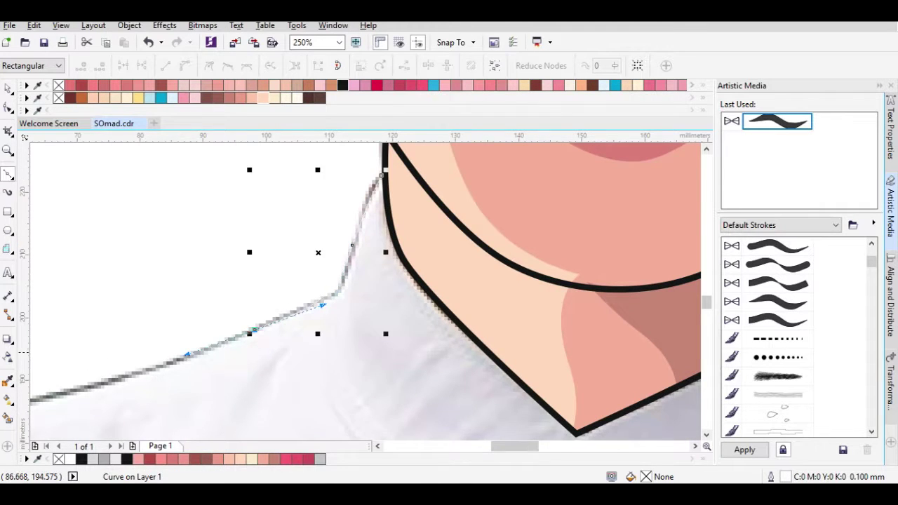
pyautogui.scroll(-1, 390, 341)
pyautogui.moveTo(431, 278); pyautogui.dragTo(353, 399)
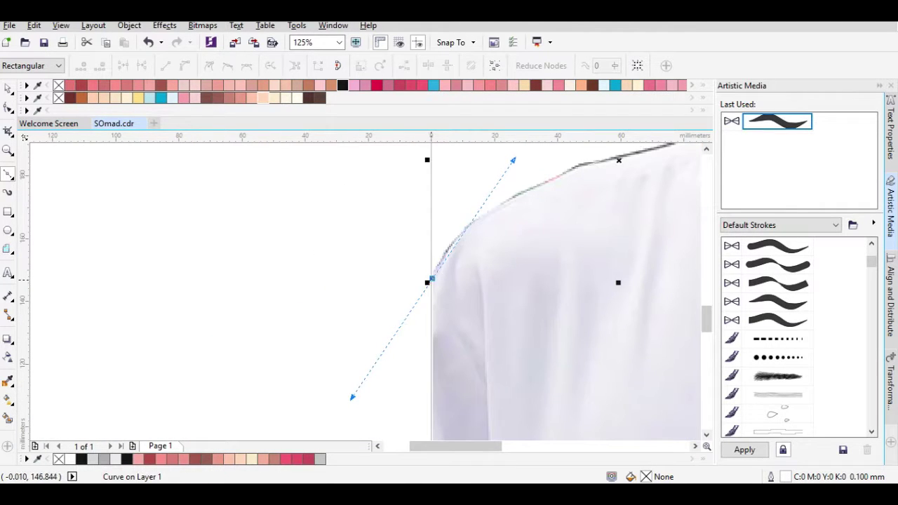
# - Continue the shirt outline along the photo's bottom edge and up its right edge to the scarf-covered shoulder
pyautogui.scroll(-1, 427, 311)
pyautogui.scroll(-3, 365, 308)
pyautogui.hscroll(5, 346, 248)
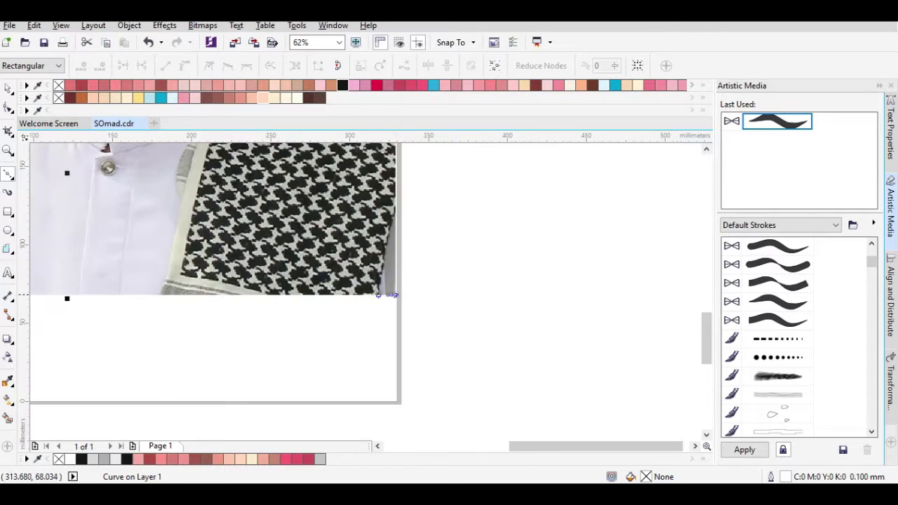
pyautogui.scroll(-1, 372, 260)
pyautogui.scroll(1, 367, 257)
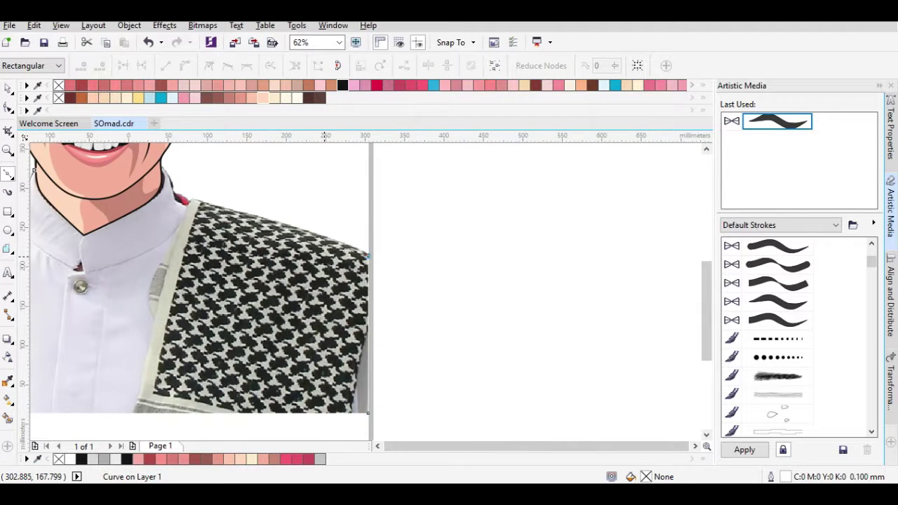
# - Close the shirt outline along the scarf shoulder and the collar's right edge, and give it a yellow outline
pyautogui.scroll(1, 368, 257)
pyautogui.scroll(2, 369, 294)
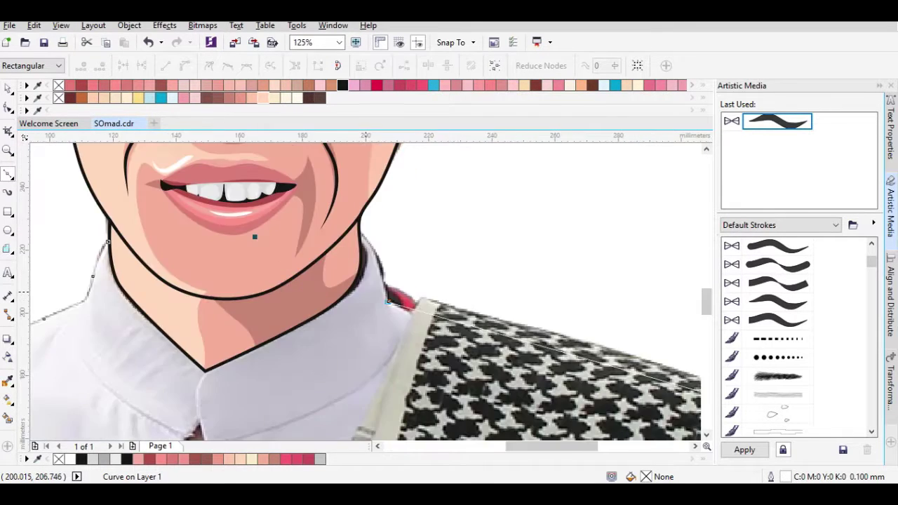
pyautogui.scroll(-2, 326, 276)
pyautogui.scroll(1, 477, 281)
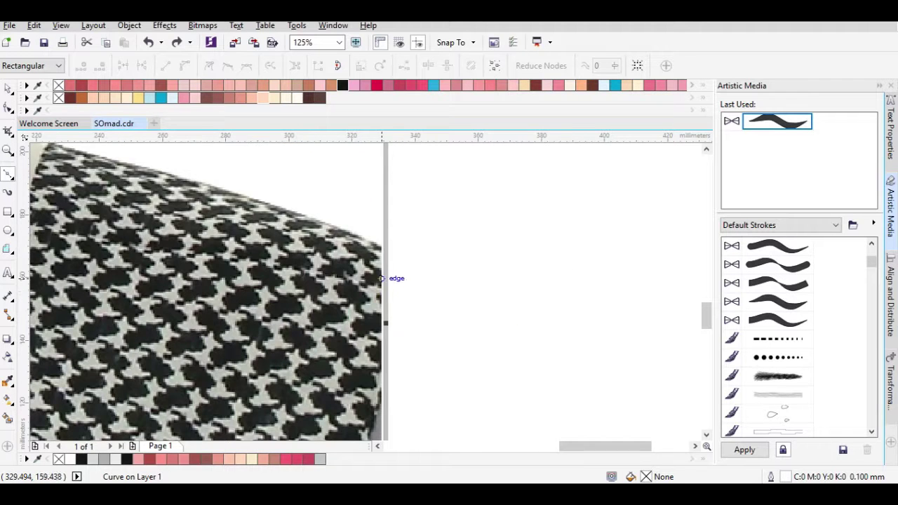
pyautogui.scroll(-1, 393, 281)
pyautogui.scroll(1, 293, 261)
pyautogui.scroll(-1, 293, 261)
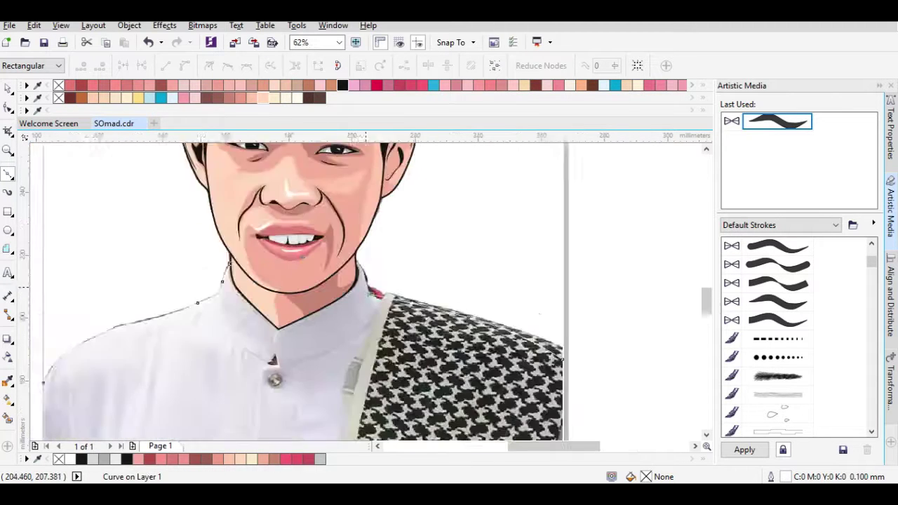
pyautogui.scroll(1, 369, 247)
pyautogui.press('space')
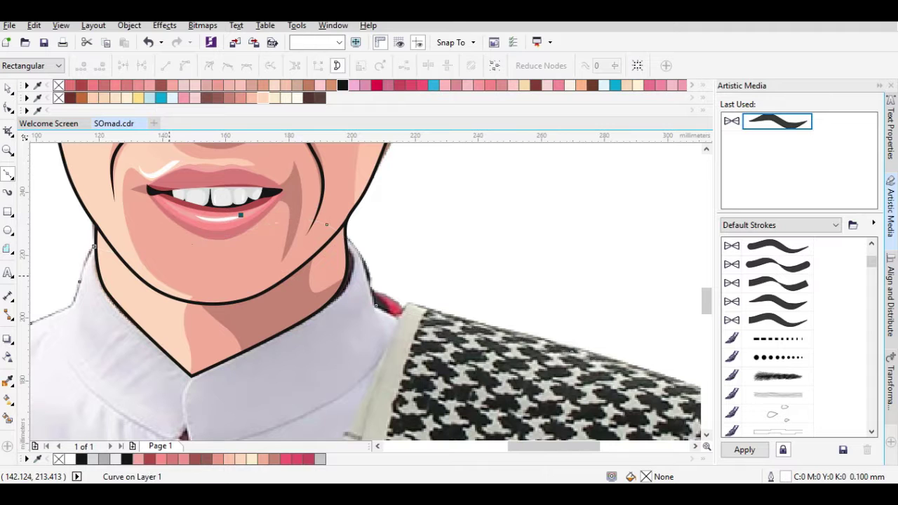
pyautogui.scroll(-1, 326, 225)
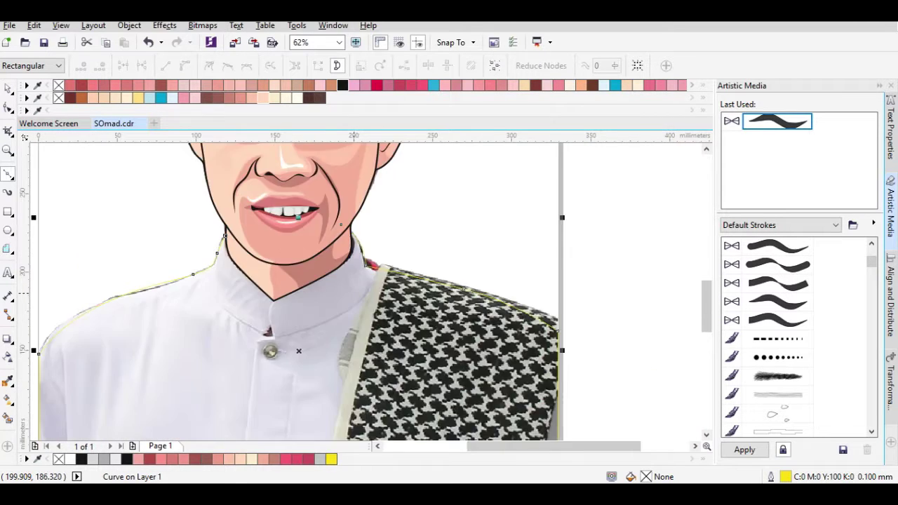
# - Trace the collar's lower edge with the notch above the button, set a 1.0 mm outline and convert it to a black object
pyautogui.scroll(-1, 394, 295)
pyautogui.scroll(2, 475, 386)
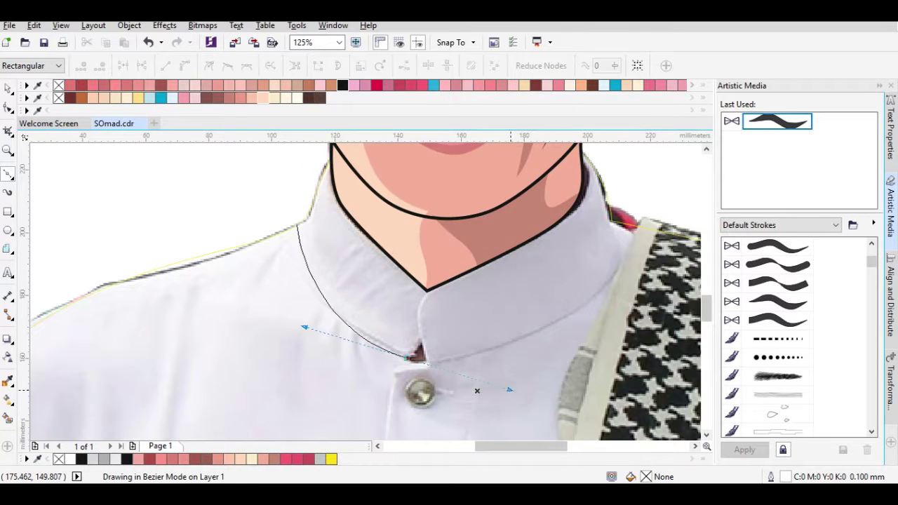
pyautogui.scroll(1, 411, 359)
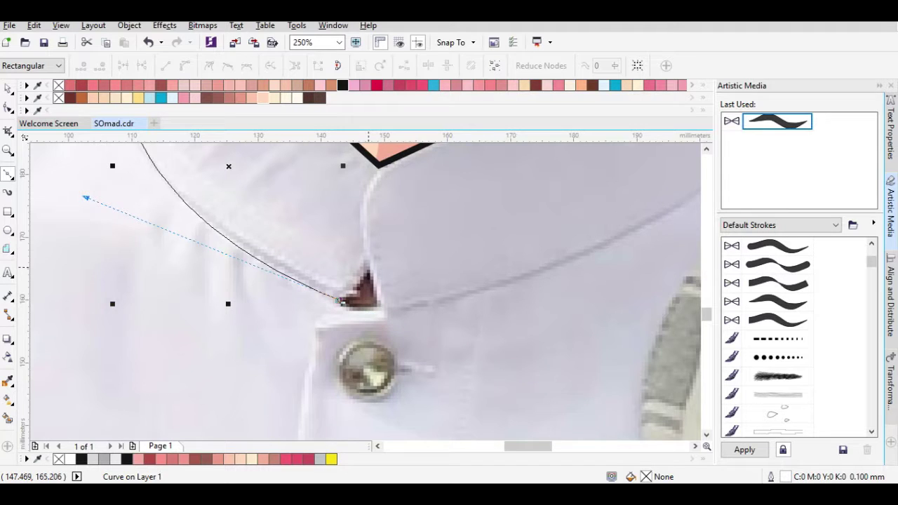
pyautogui.scroll(-1, 421, 295)
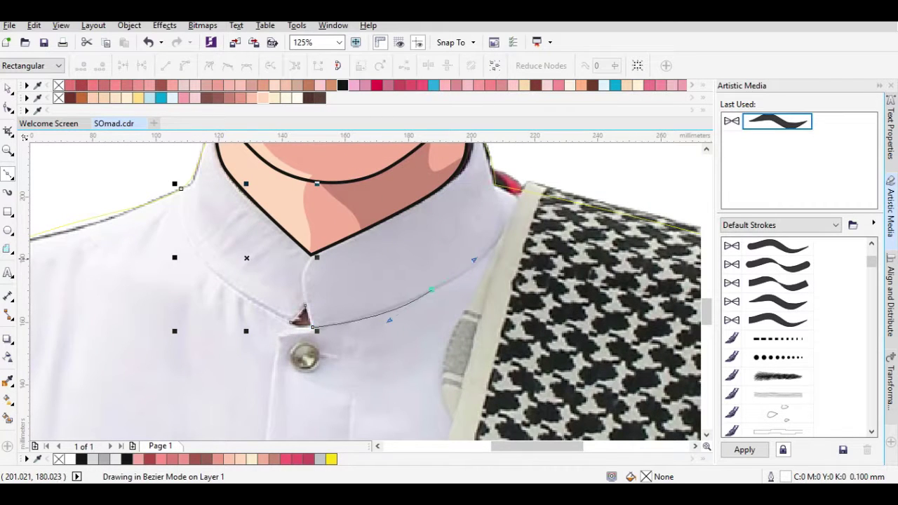
pyautogui.scroll(1, 493, 263)
pyautogui.press('space')
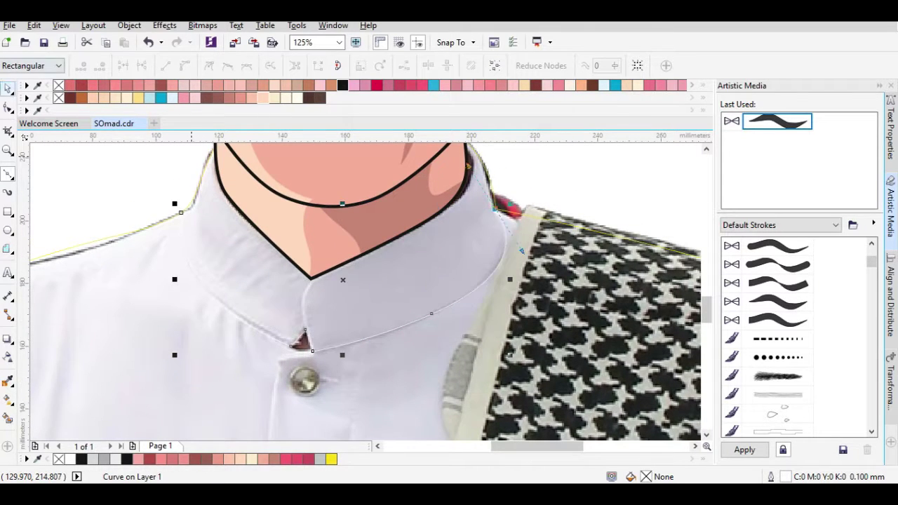
pyautogui.click(393, 149)
pyautogui.click(777, 121)
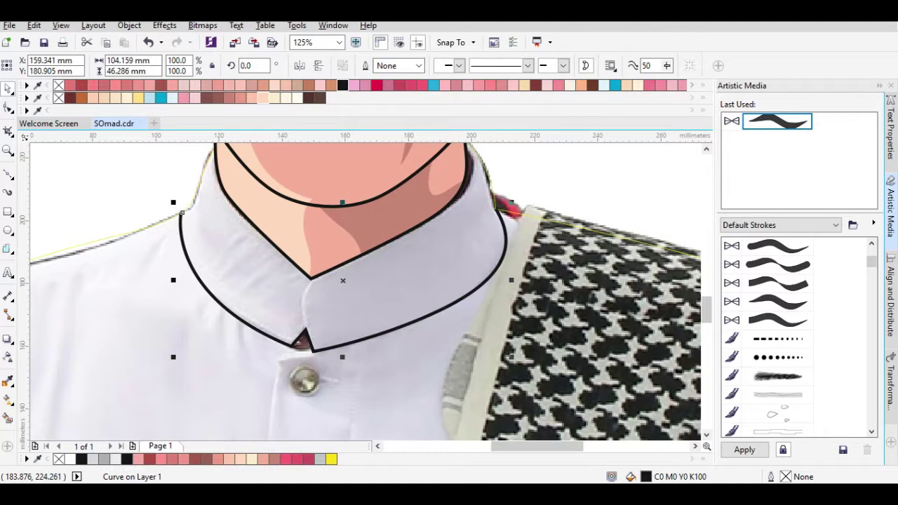
# - Draw a curve for the collar's front overlap from the neck point to the notch, as a 1.0 mm line converted to a black object
pyautogui.press('F10')
pyautogui.scroll(1, 315, 343)
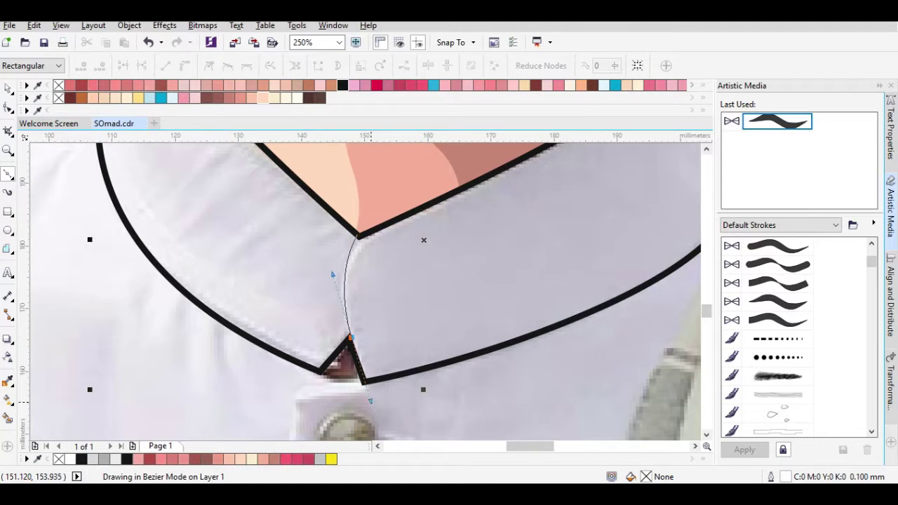
pyautogui.press('space')
pyautogui.click(419, 66)
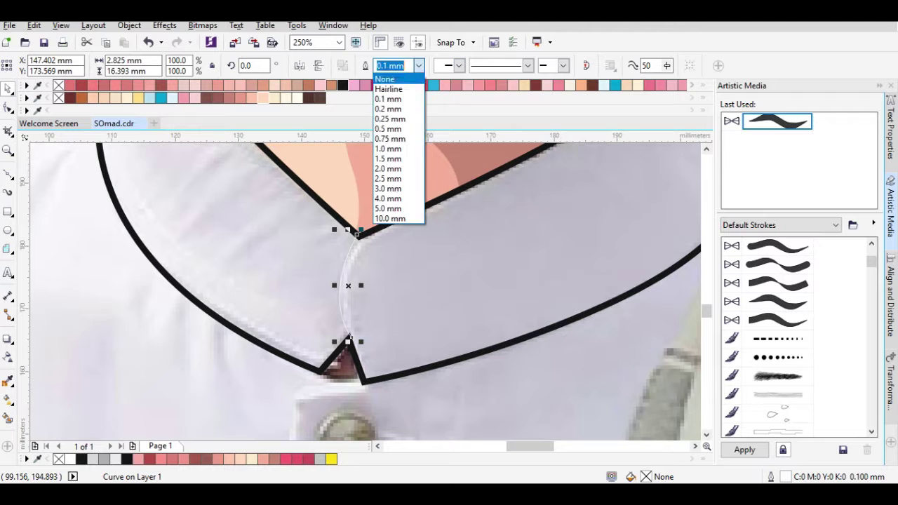
pyautogui.click(393, 149)
# - Reshape the lower end nodes of the collar overlap line so that it joins the notch cleanly
pyautogui.press('F10')
pyautogui.scroll(3, 348, 342)
pyautogui.moveTo(344, 209); pyautogui.dragTo(382, 189)
pyautogui.scroll(1, 383, 189)
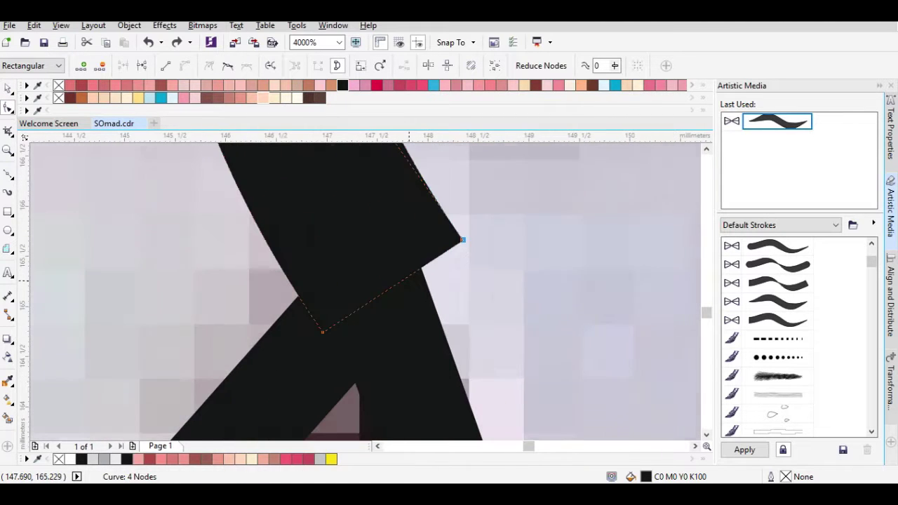
pyautogui.moveTo(457, 243); pyautogui.dragTo(331, 331)
pyautogui.scroll(1, 330, 330)
pyautogui.moveTo(368, 307); pyautogui.dragTo(393, 295)
pyautogui.moveTo(412, 379); pyautogui.dragTo(431, 371)
pyautogui.scroll(-4, 431, 370)
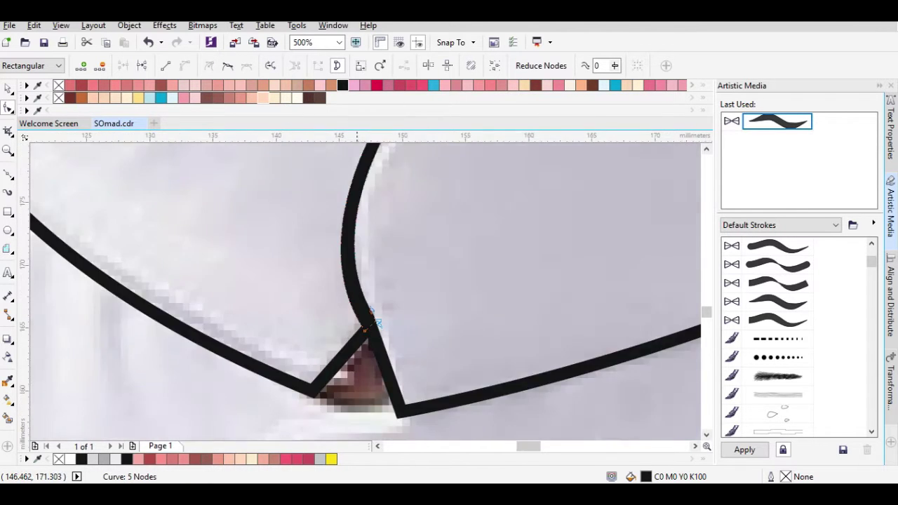
# - Adjust the upper end nodes of the collar overlap line so that they merge into the neck contour
pyautogui.scroll(2, 379, 309)
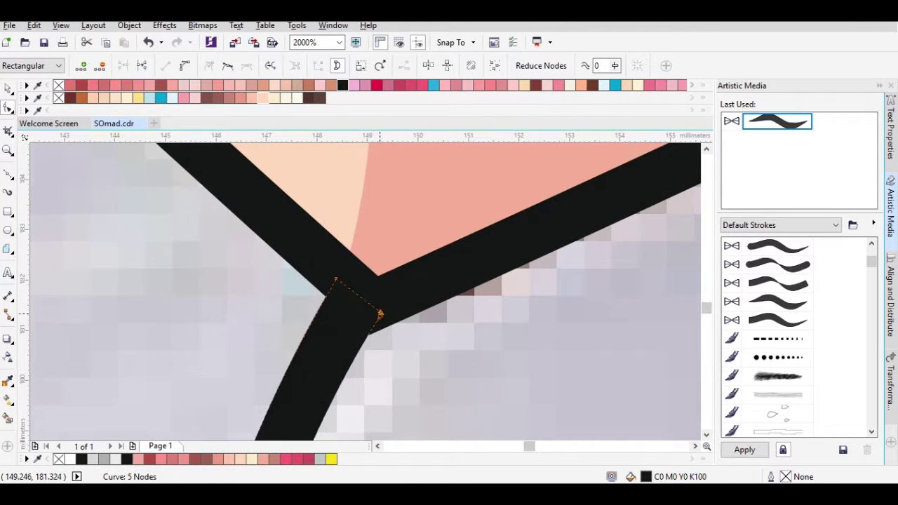
pyautogui.scroll(1, 378, 312)
pyautogui.press('space')
pyautogui.scroll(1, 434, 326)
pyautogui.press('i')
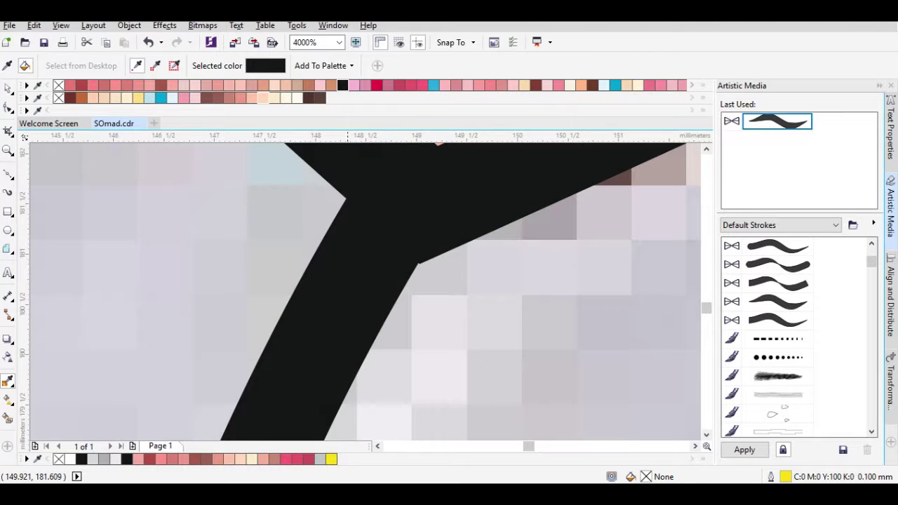
pyautogui.press('space')
pyautogui.scroll(-9, 365, 291)
pyautogui.scroll(1, 365, 291)
pyautogui.press('Escape')
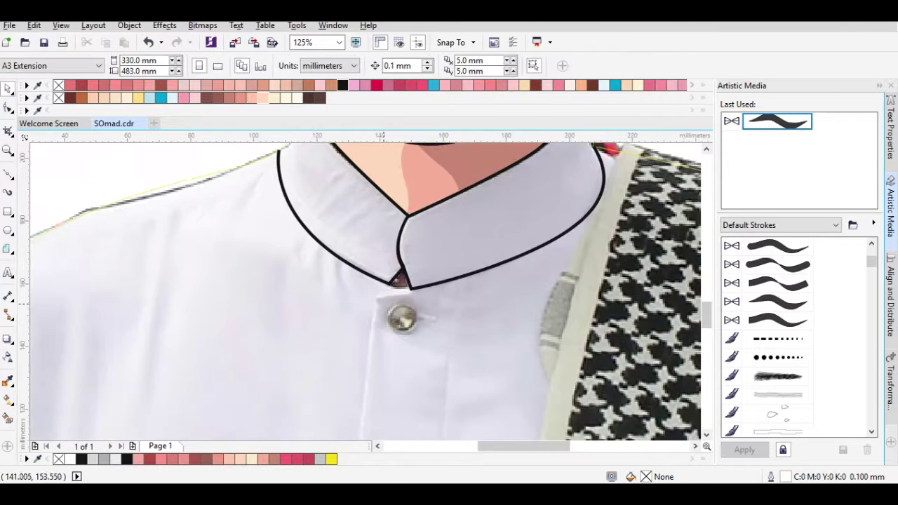
# - Trace the placket's left edge from the collar tip down to the shirt's bottom edge and set its outline to 1.0 mm
pyautogui.press('F10')
pyautogui.scroll(1, 429, 293)
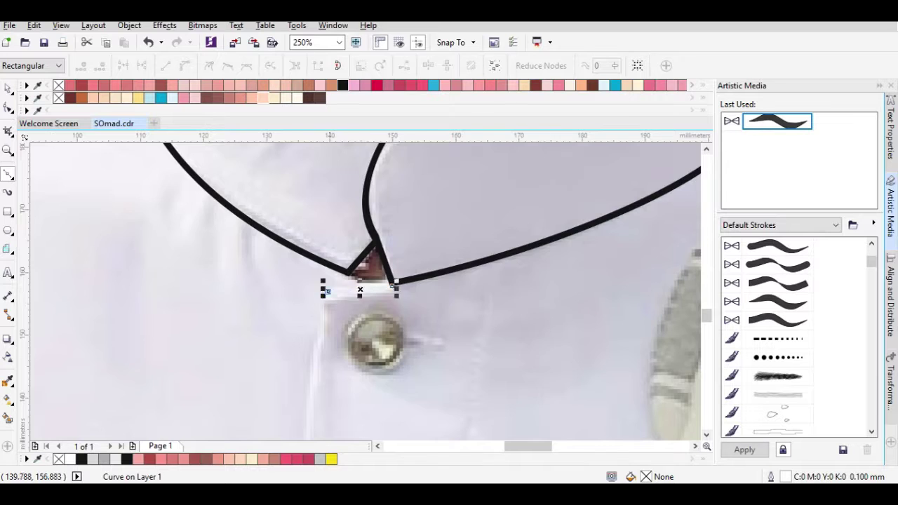
pyautogui.scroll(-1, 330, 291)
pyautogui.scroll(-1, 333, 414)
pyautogui.scroll(1, 364, 334)
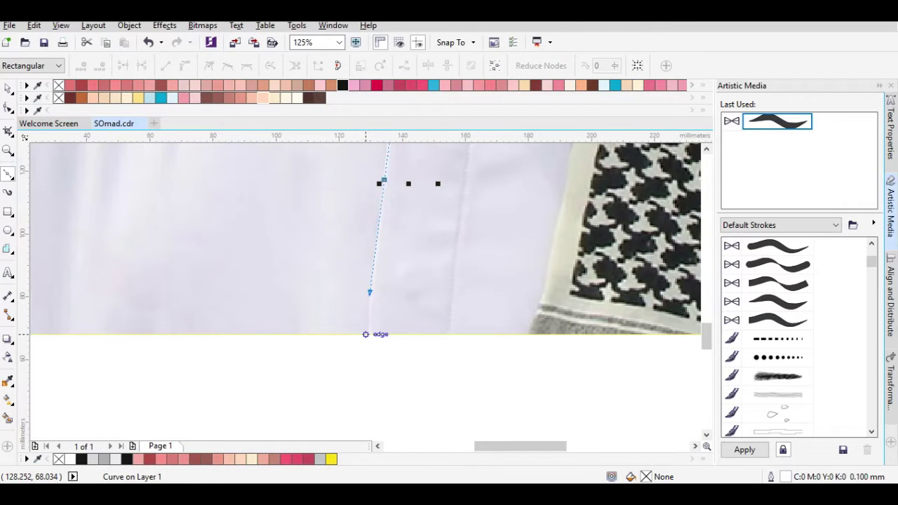
pyautogui.press('space')
pyautogui.click(400, 66)
pyautogui.click(393, 158)
pyautogui.scroll(-2, 363, 225)
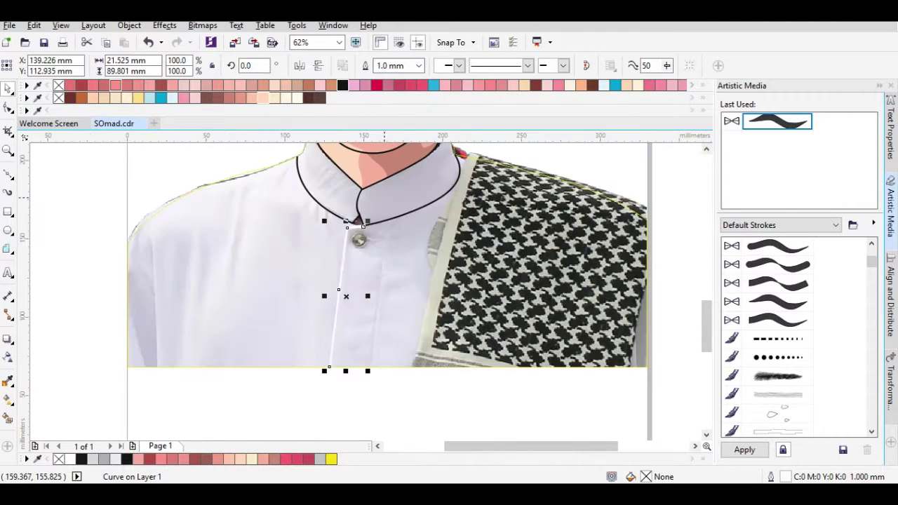
# - Draw the placket's right edge from the collar to the shirt's bottom as a 1.0 mm line and convert it to an object
pyautogui.press('space')
pyautogui.scroll(2, 363, 224)
pyautogui.scroll(-2, 368, 239)
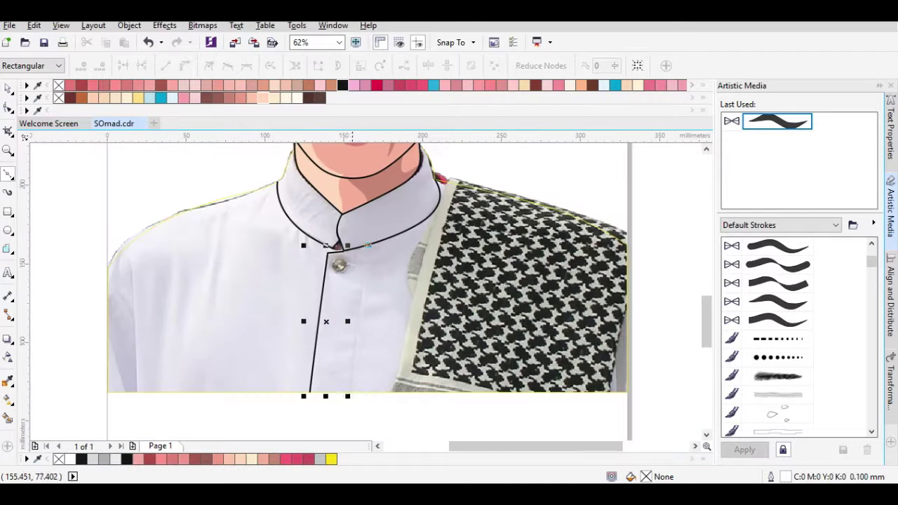
pyautogui.press('space')
pyautogui.click(400, 65)
pyautogui.click(393, 159)
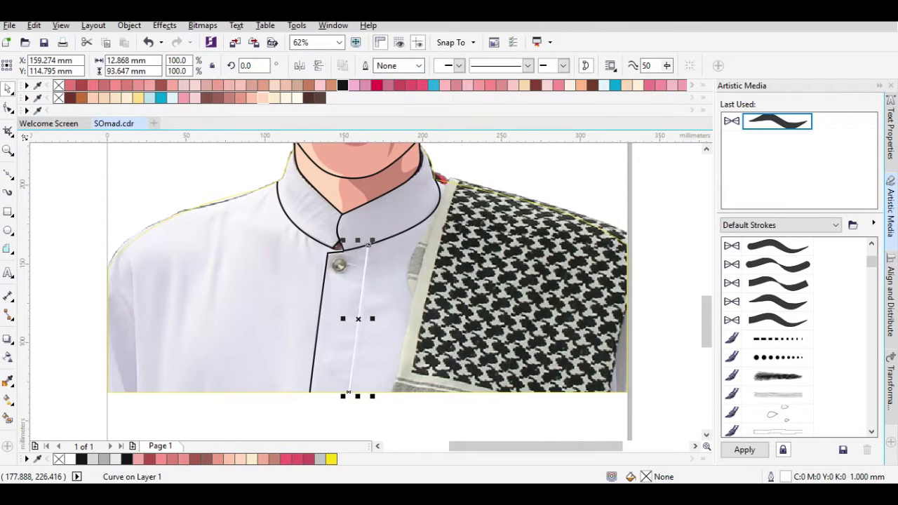
# - Draw an ellipse of about 11 by 10.5 mm over the shirt button and add a smaller concentric copy inside it
pyautogui.click(309, 243)
pyautogui.scroll(2, 310, 243)
pyautogui.press('F7')
pyautogui.scroll(4, 412, 321)
pyautogui.moveTo(344, 258); pyautogui.dragTo(484, 393)
pyautogui.press('space')
pyautogui.moveTo(485, 253); pyautogui.dragTo(463, 282)
# - Combine the two button ellipses into a ring and fill it black without an outline
pyautogui.keyDown('shift'); pyautogui.click(460, 279); pyautogui.keyUp('shift')
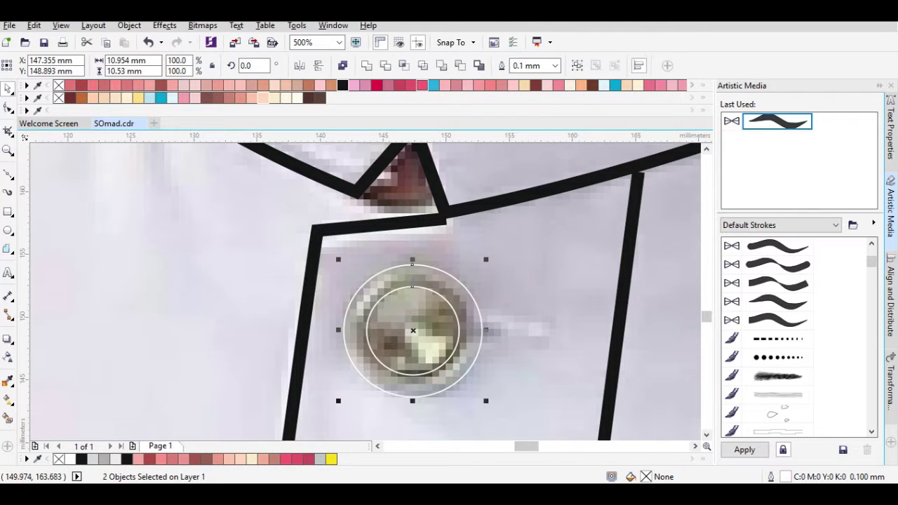
pyautogui.hotkey('ctrl', 'l')
pyautogui.click(342, 85)
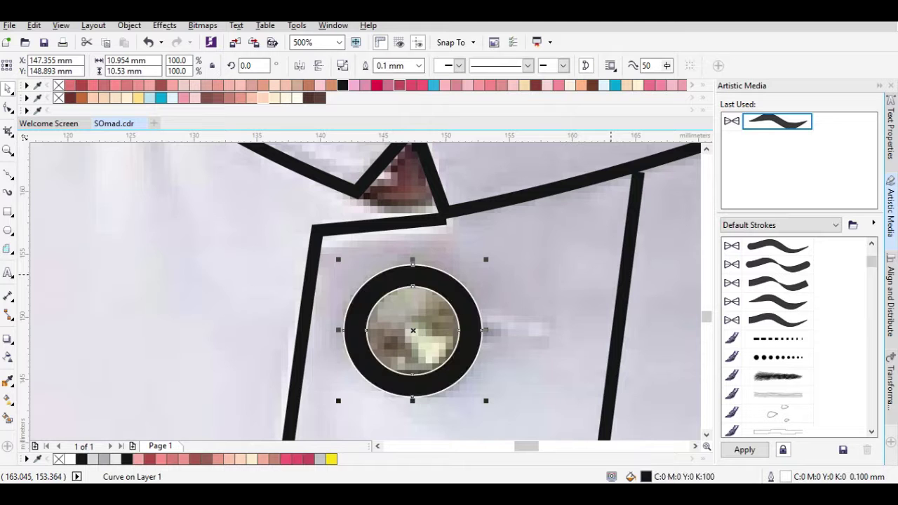
pyautogui.scroll(-2, 365, 291)
pyautogui.scroll(3, 365, 291)
pyautogui.scroll(-10, 365, 291)
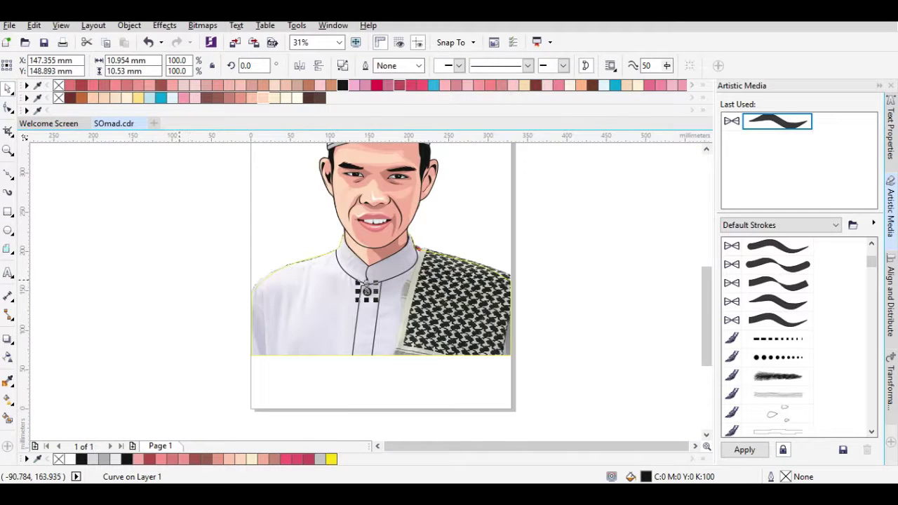
# - Draw a small circle inside the button ring, scale it to about 1.6 mm across and fill it black without an outline
pyautogui.scroll(8, 365, 291)
pyautogui.press('Escape')
pyautogui.press('F7')
pyautogui.scroll(2, 408, 233)
pyautogui.moveTo(359, 239); pyautogui.dragTo(392, 272)
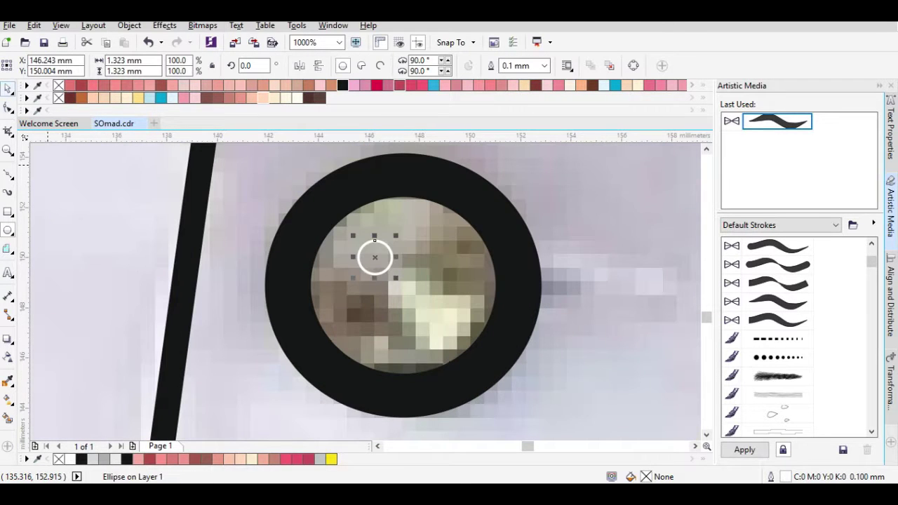
pyautogui.scroll(1, 394, 278)
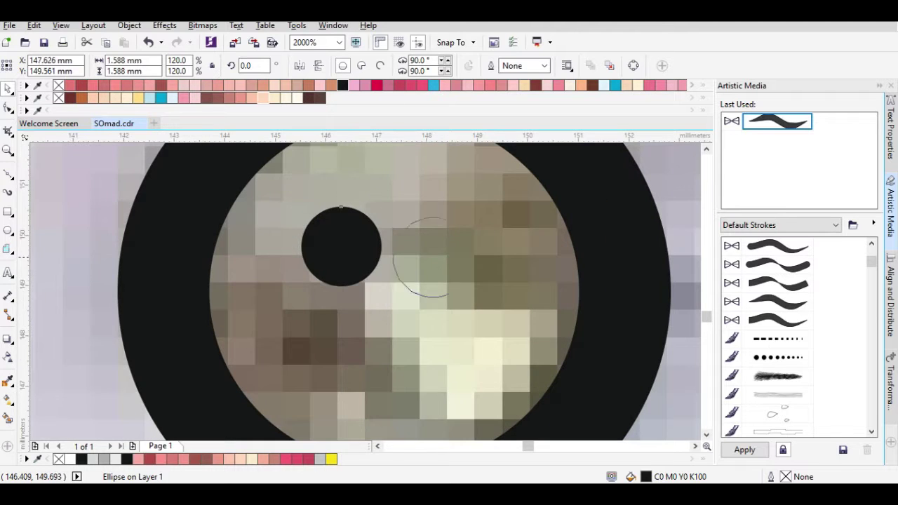
# - Duplicate the small black circle sideways and copy the pair downward to form four button holes
pyautogui.rightClick(454, 246)
pyautogui.keyDown('shift'); pyautogui.click(341, 246); pyautogui.keyUp('shift')
pyautogui.moveTo(455, 246); pyautogui.dragTo(455, 355)
pyautogui.rightClick(454, 354)
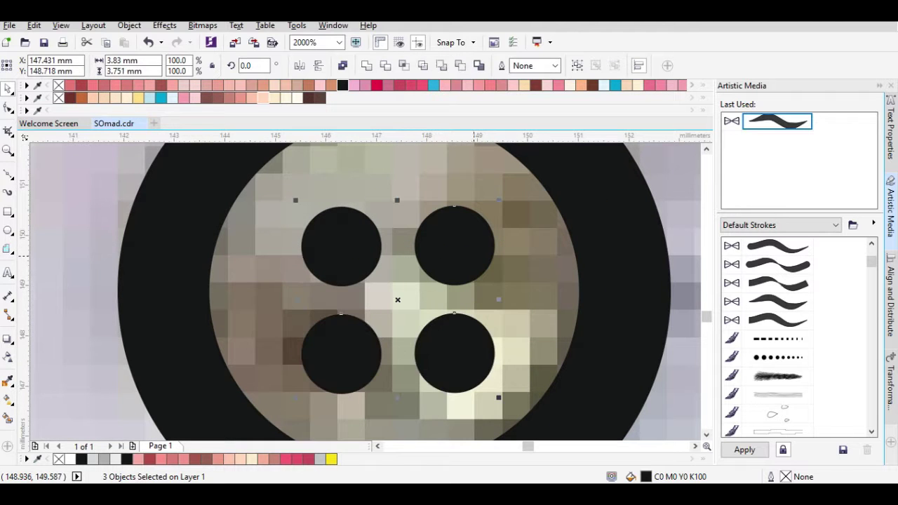
pyautogui.scroll(-6, 394, 291)
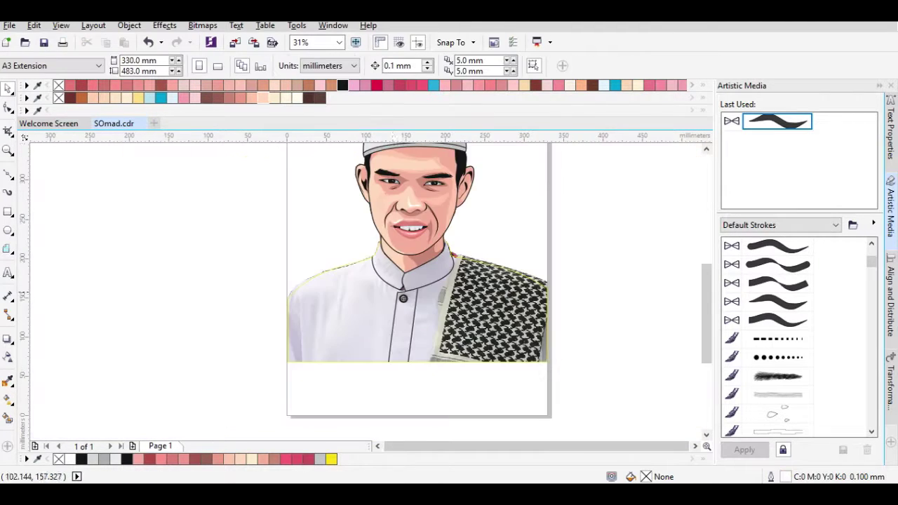
# - Give the sleeve fold line about 82 mm high beside the plain side of the shirt a 1.0 mm black outline, convert it to an object and taper its upper end
pyautogui.scroll(1, 301, 380)
pyautogui.press('F10')
pyautogui.scroll(1, 301, 380)
pyautogui.doubleClick(370, 191)
pyautogui.click(418, 66)
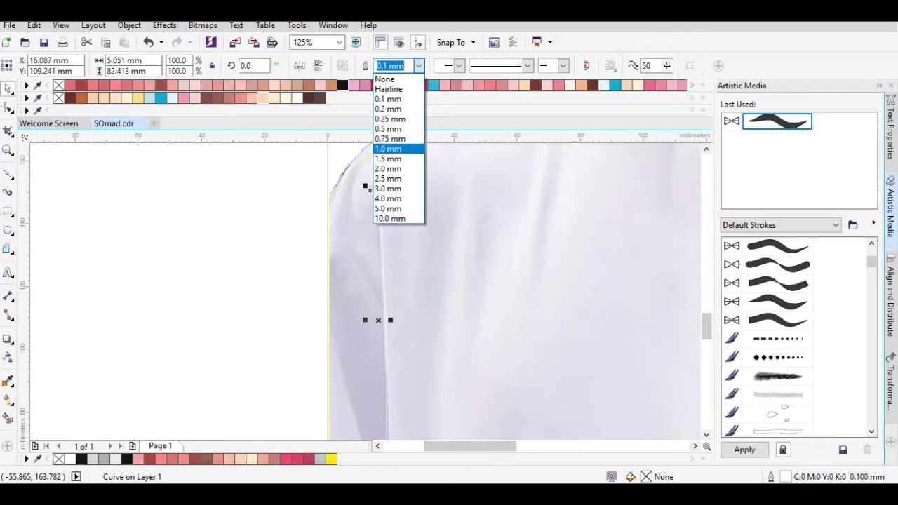
pyautogui.click(388, 149)
pyautogui.press('F10')
pyautogui.scroll(2, 314, 246)
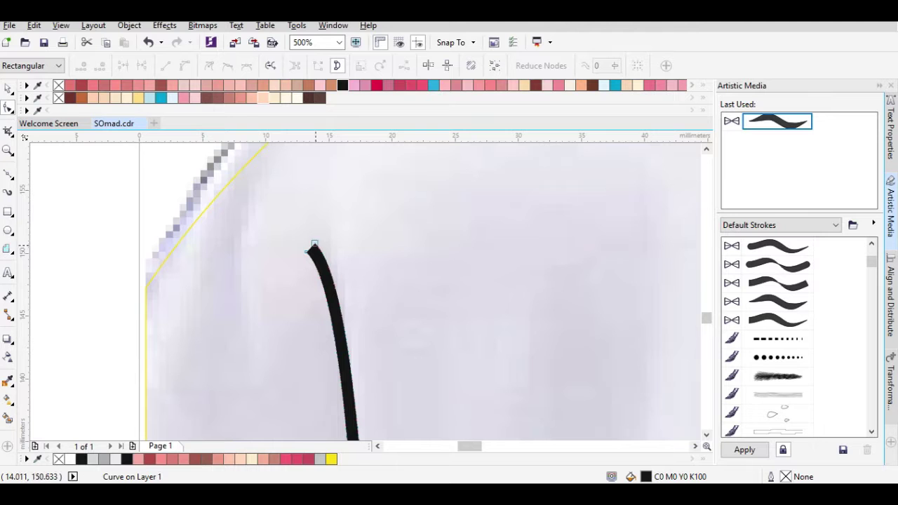
pyautogui.scroll(-3, 314, 245)
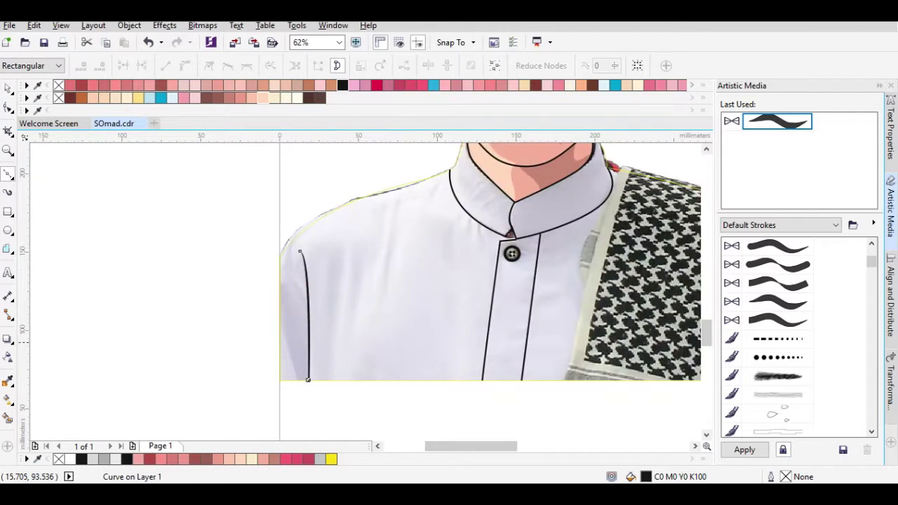
pyautogui.scroll(-2, 308, 379)
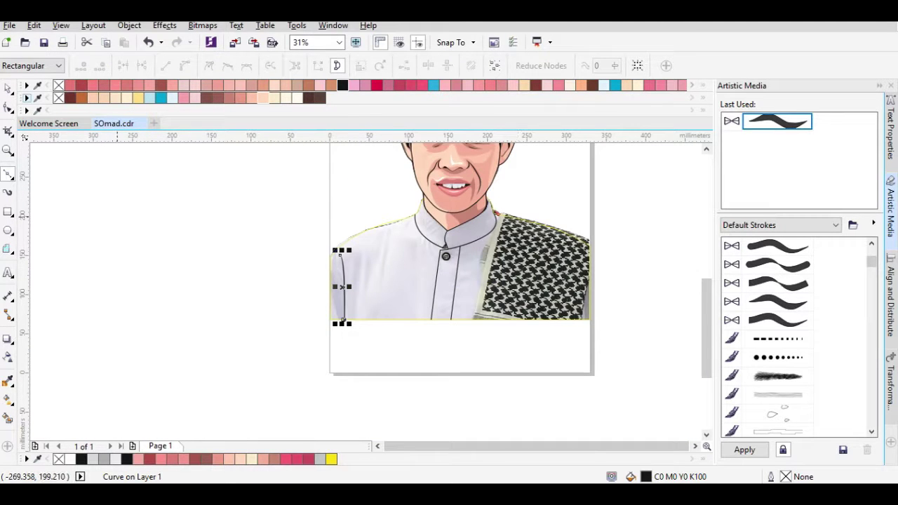
# - Draw a curved line about 72 mm high for the sleeve fold on the scarf side of the shirt
pyautogui.press('space')
pyautogui.scroll(2, 510, 275)
pyautogui.scroll(-1, 369, 289)
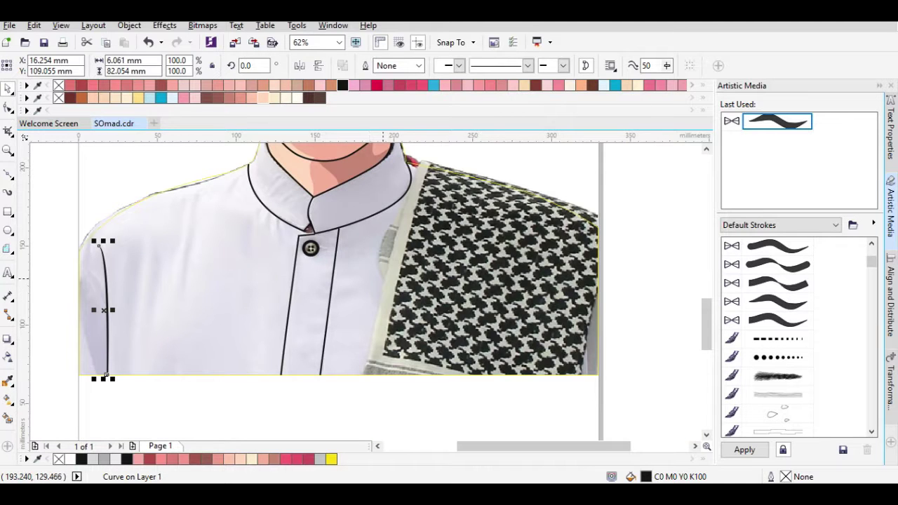
pyautogui.press('Tab')
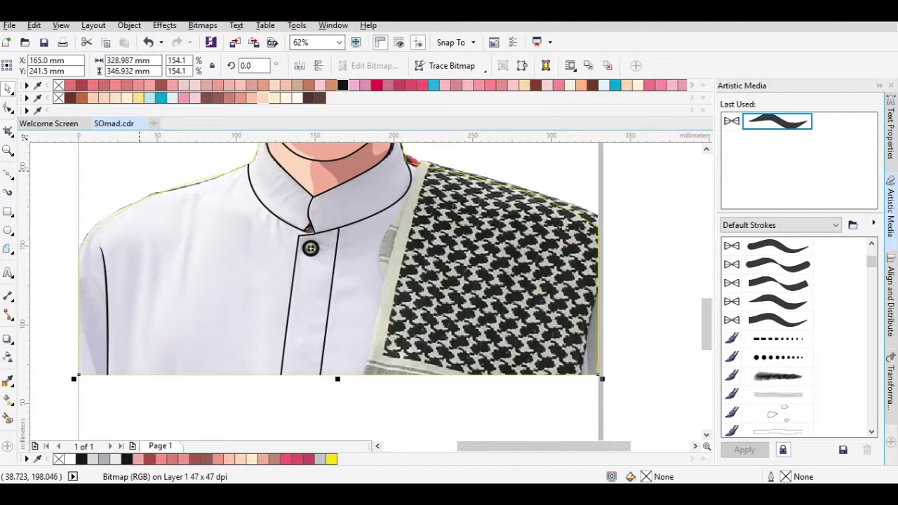
pyautogui.scroll(1, 530, 245)
pyautogui.press('F10')
pyautogui.scroll(-1, 374, 346)
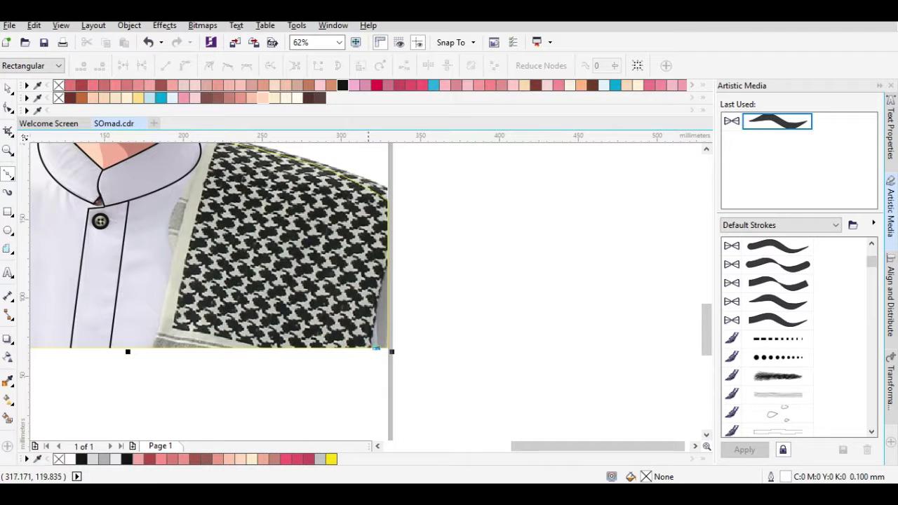
pyautogui.scroll(1, 336, 215)
pyautogui.scroll(-1, 365, 335)
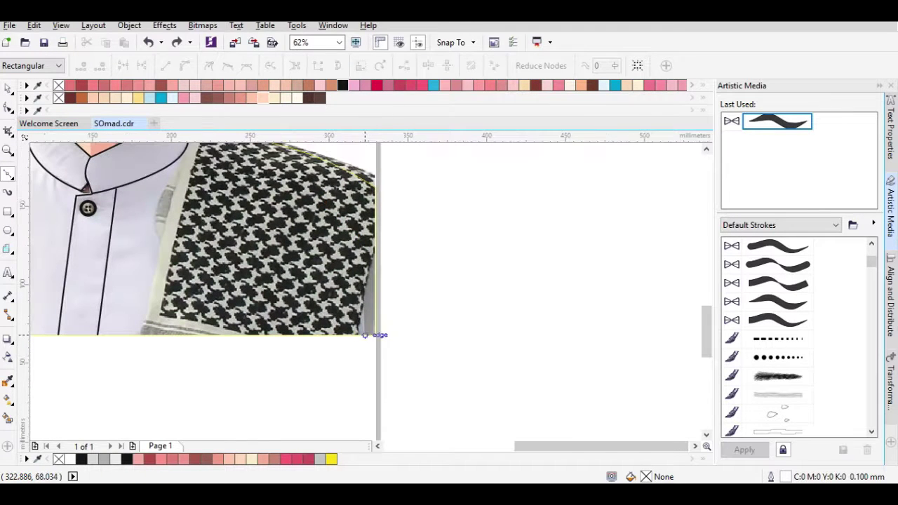
# - Set the scarf-side sleeve line to 1.0 mm in black, convert its outline to an object and taper its upper end to a point
pyautogui.press('space')
pyautogui.click(419, 65)
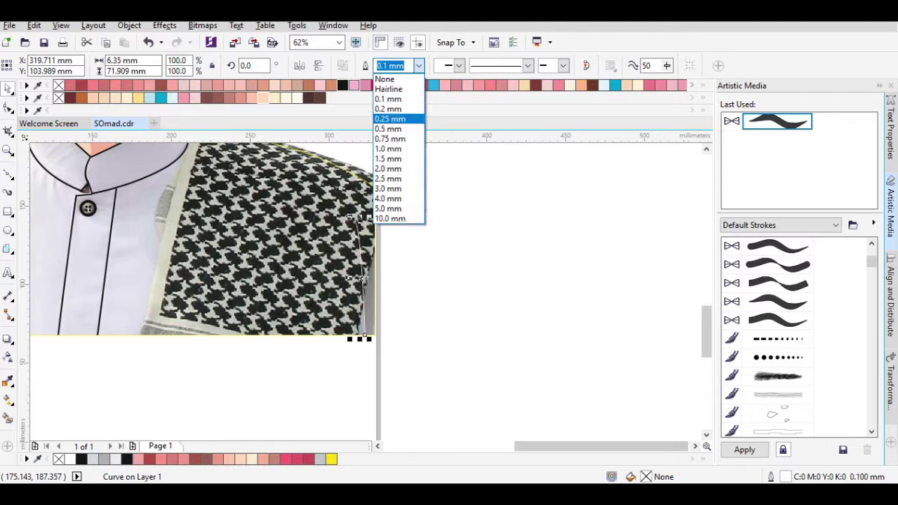
pyautogui.click(391, 153)
pyautogui.scroll(2, 365, 217)
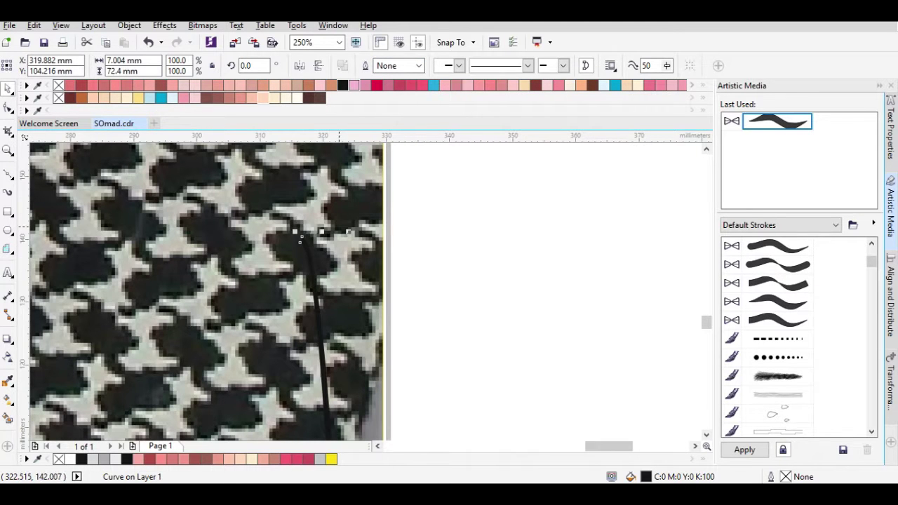
pyautogui.press('F10')
pyautogui.scroll(2, 306, 235)
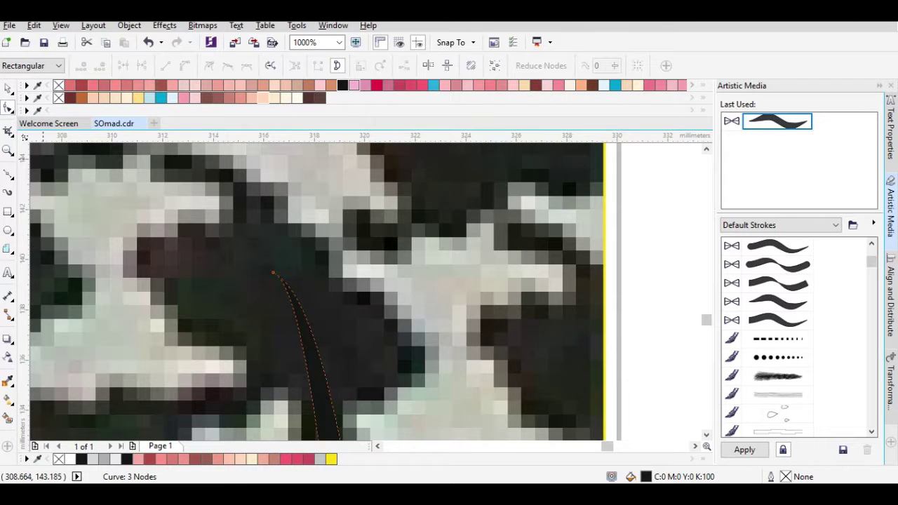
pyautogui.press('space')
pyautogui.scroll(-5, 79, 177)
# - Posterize the reference photo so the shirt's shadow areas stand out as flat shapes
pyautogui.click(121, 171)
pyautogui.scroll(2, 121, 170)
pyautogui.scroll(-1, 121, 171)
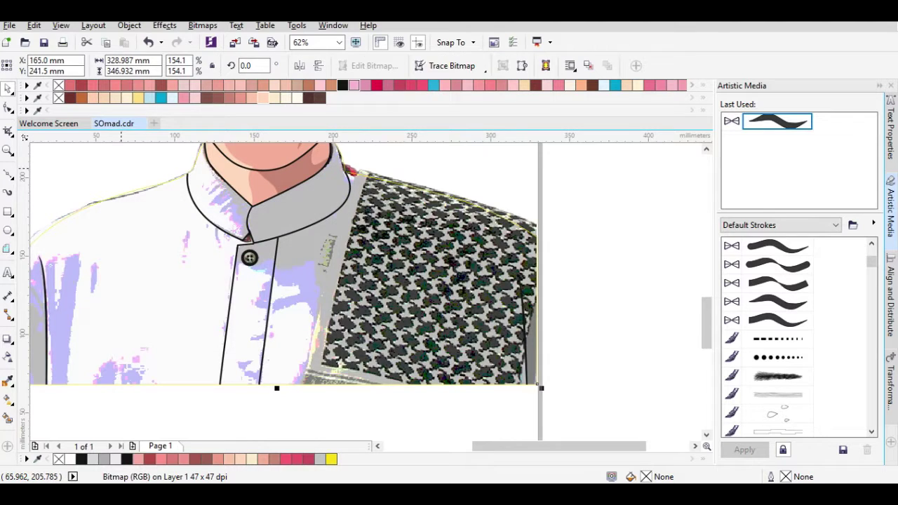
# - Trace the fold shadows around the plain-side sleeve as one closed curve of about 43 by 116 mm
pyautogui.press('F10')
pyautogui.scroll(2, 206, 313)
pyautogui.scroll(-1, 351, 407)
pyautogui.scroll(1, 335, 214)
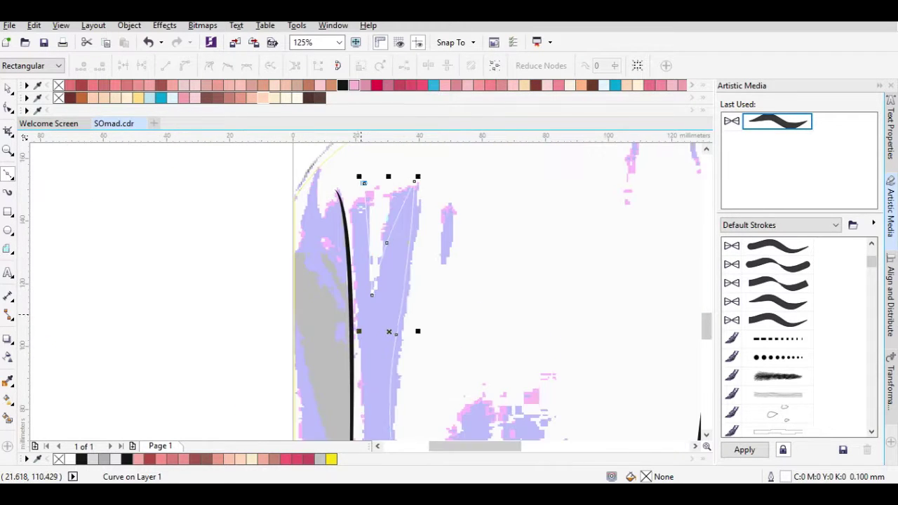
pyautogui.scroll(2, 311, 221)
pyautogui.scroll(-4, 365, 318)
pyautogui.scroll(2, 365, 362)
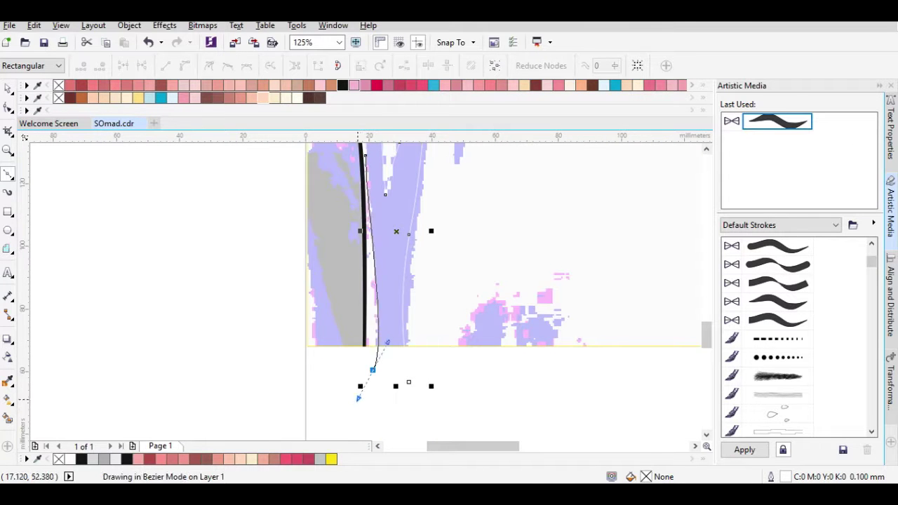
pyautogui.scroll(3, 362, 197)
pyautogui.scroll(2, 362, 256)
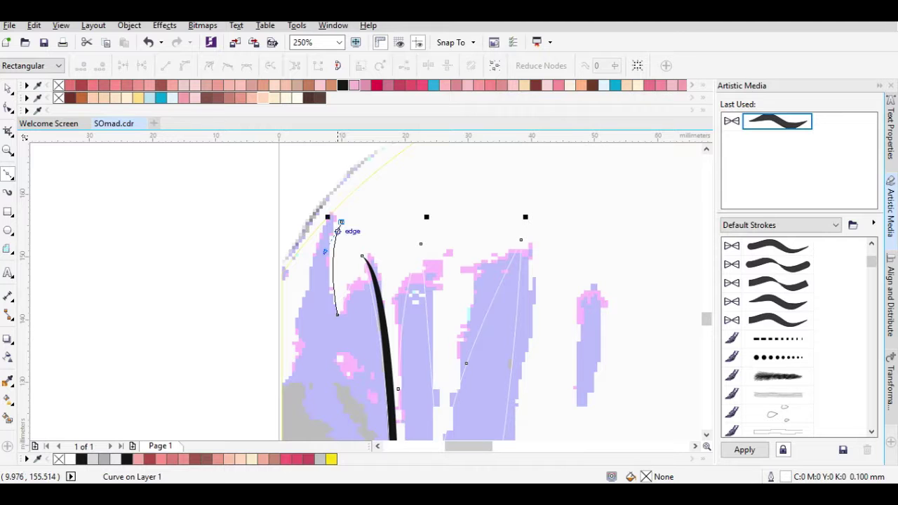
# - Trace the jagged shadow edge down the collar flap and across the placket below the button
pyautogui.scroll(-3, 289, 423)
pyautogui.scroll(1, 367, 393)
pyautogui.scroll(2, 365, 280)
pyautogui.click(352, 191)
pyautogui.click(365, 290)
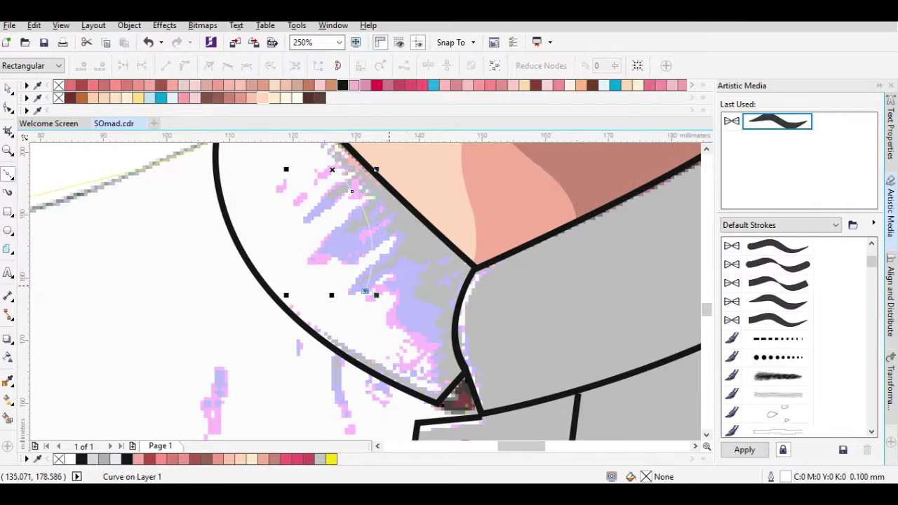
pyautogui.moveTo(442, 393); pyautogui.dragTo(435, 303)
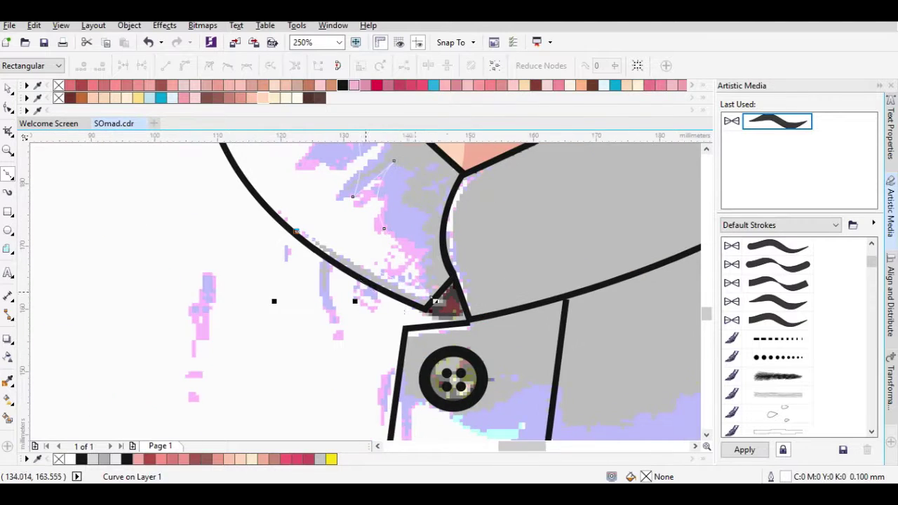
pyautogui.click(435, 302)
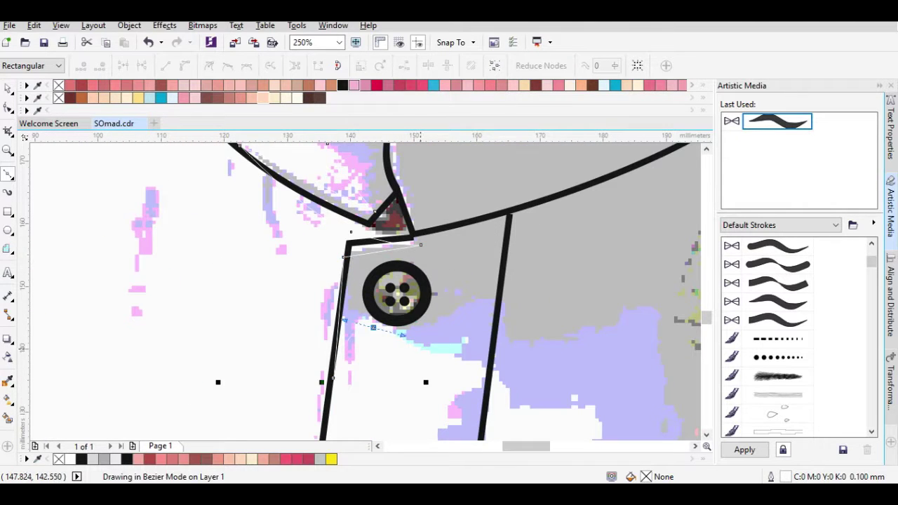
# - Continue the shadow edge from the placket down to the shirt's hem and close the curve around the scarf-side half
pyautogui.scroll(-3, 480, 176)
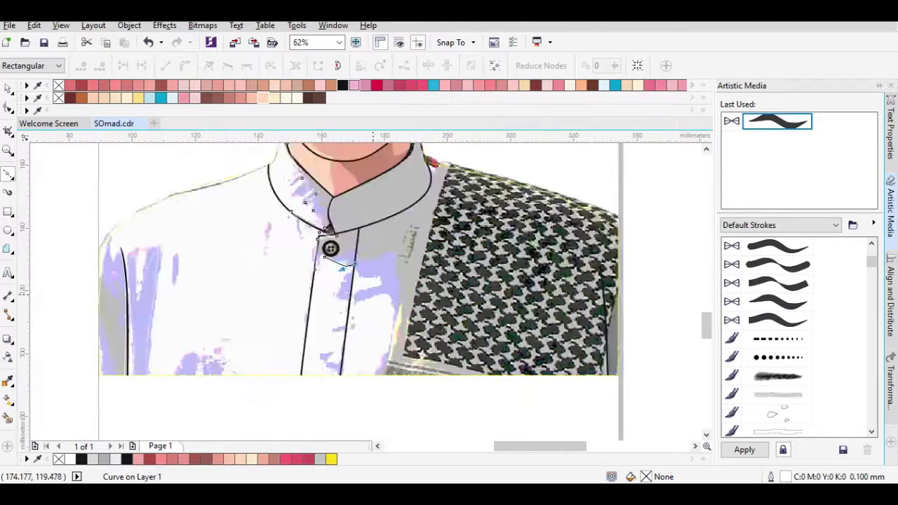
pyautogui.scroll(3, 391, 407)
pyautogui.scroll(-4, 517, 321)
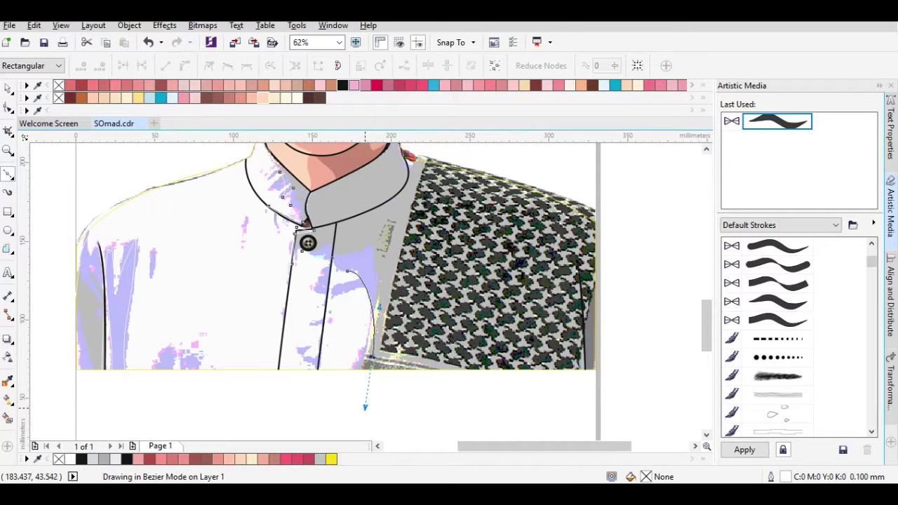
pyautogui.scroll(2, 372, 260)
pyautogui.press('space')
pyautogui.scroll(-2, 560, 227)
pyautogui.press('Escape')
# - Fill the shirt with 10% black and clip the large shadow to it with a 30% black fill, coloring the sleeve shadow gray too
pyautogui.click(206, 379)
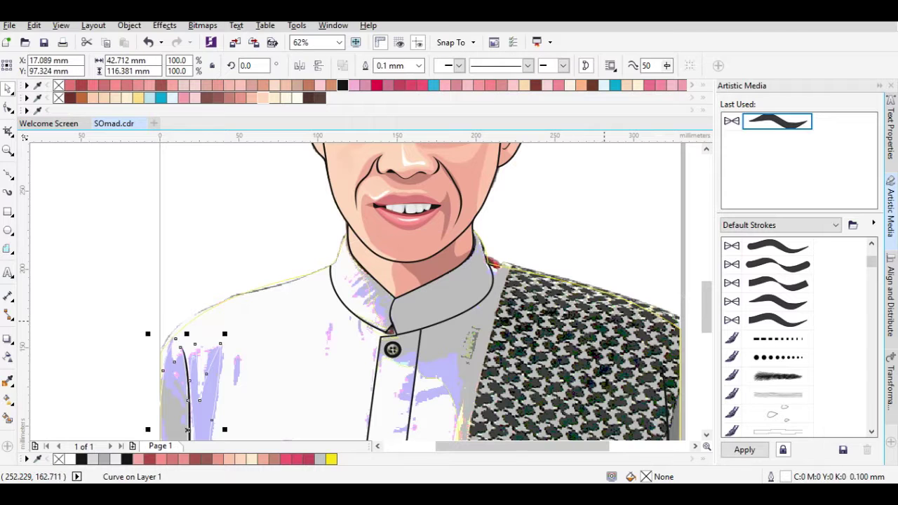
pyautogui.press('i')
pyautogui.click(188, 430)
pyautogui.click(420, 348)
pyautogui.press('space')
pyautogui.click(420, 348)
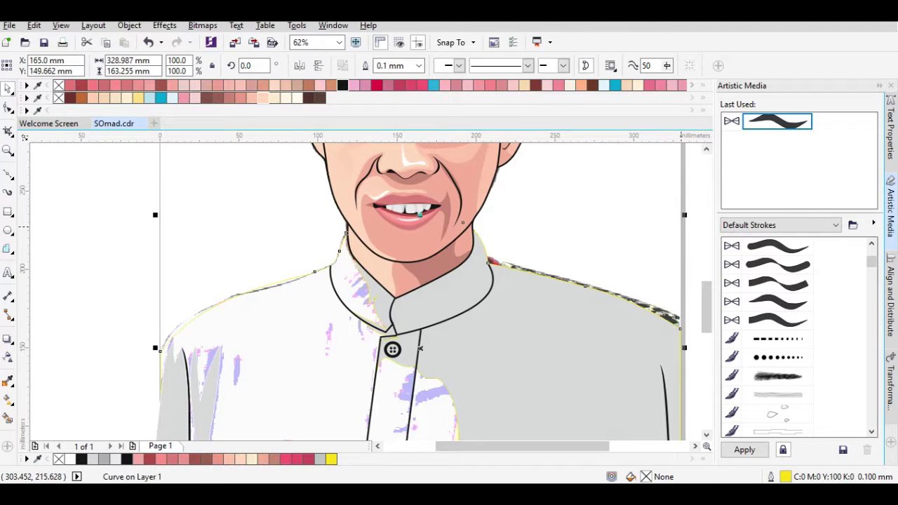
pyautogui.click(420, 348)
pyautogui.scroll(-2, 420, 348)
pyautogui.scroll(2, 487, 431)
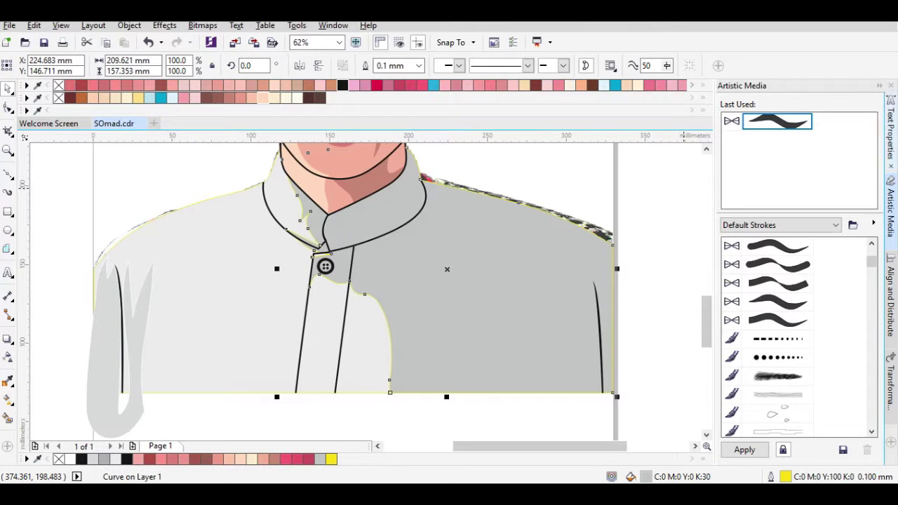
# - Cut the sleeve shadow to the shirt's shape, remove its overhang and merge it with the large shadow in 30% black without an outline
pyautogui.click(103, 357)
pyautogui.keyDown('shift'); pyautogui.click(103, 356); pyautogui.keyUp('shift')
pyautogui.click(104, 357)
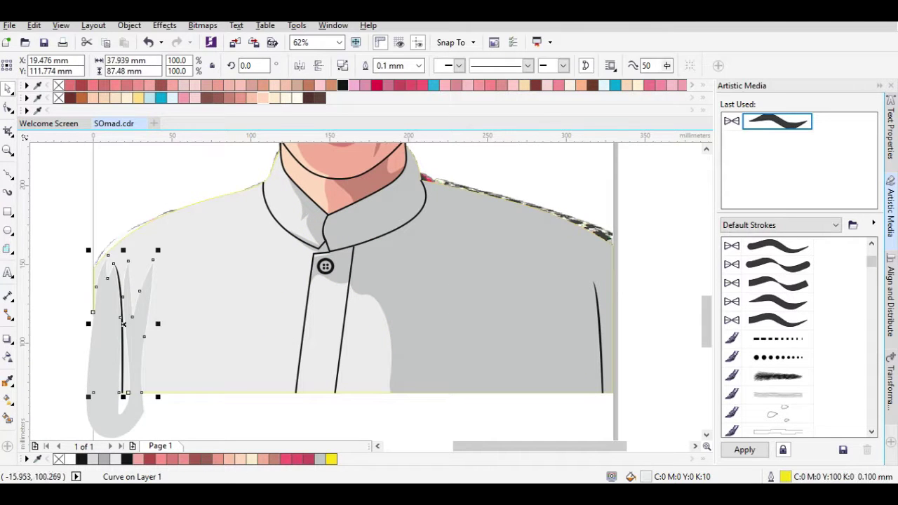
pyautogui.press('Delete')
pyautogui.hotkey('ctrl', 'z')
pyautogui.hotkey('ctrl', 'z')
# - Set the shirt shape's outline width to 1.0 mm
pyautogui.scroll(-4, 354, 291)
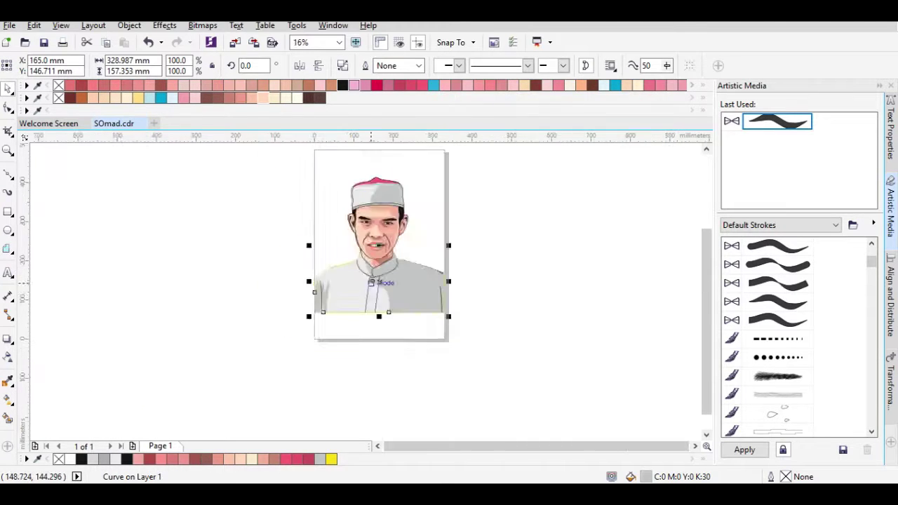
pyautogui.scroll(4, 354, 291)
pyautogui.click(399, 65)
pyautogui.click(388, 147)
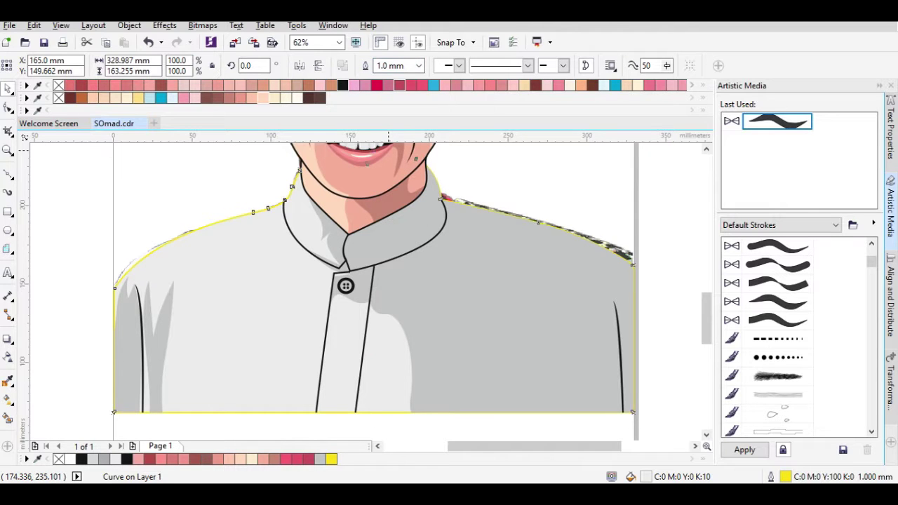
# - Convert the shirt's outline to a black object and trim the part that overhangs the neck line
pyautogui.scroll(5, 385, 149)
pyautogui.keyDown('shift'); pyautogui.click(482, 307); pyautogui.keyUp('shift')
pyautogui.click(200, 298)
pyautogui.scroll(2, 203, 226)
pyautogui.keyDown('shift'); pyautogui.click(193, 231); pyautogui.keyUp('shift')
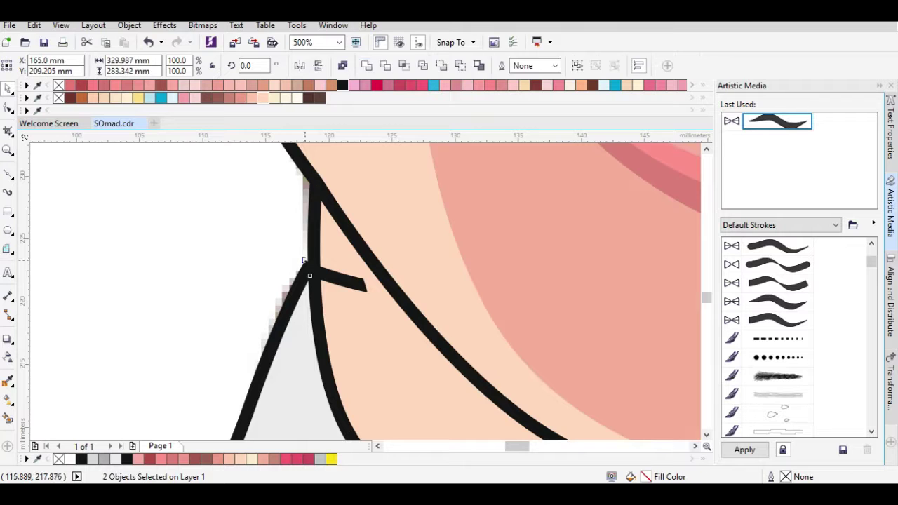
pyautogui.click(346, 248)
pyautogui.hotkey('shift', 'F2')
pyautogui.press('Escape')
# - Move the reference photo aside and delete it
pyautogui.click(509, 244)
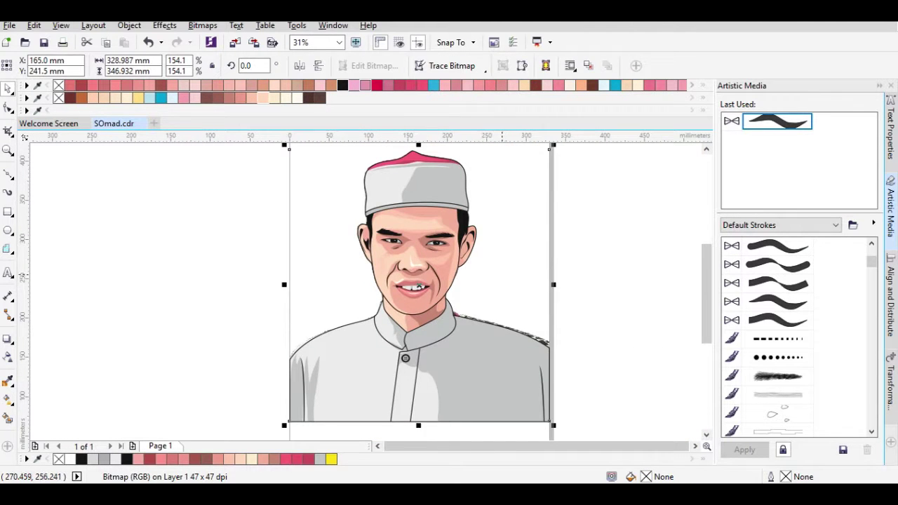
pyautogui.moveTo(511, 296); pyautogui.dragTo(618, 295)
pyautogui.press('Delete')
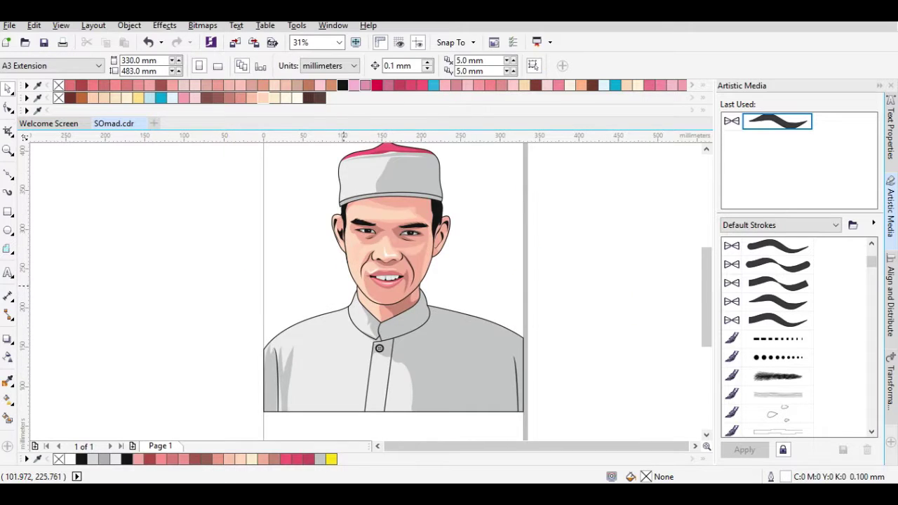
# - Group all objects of the portrait
pyautogui.hotkey('shift', 'F4')
pyautogui.hotkey('ctrl', 'a')
pyautogui.hotkey('ctrl', 'g')
pyautogui.hotkey('shift', 'F2')
pyautogui.press('Escape')
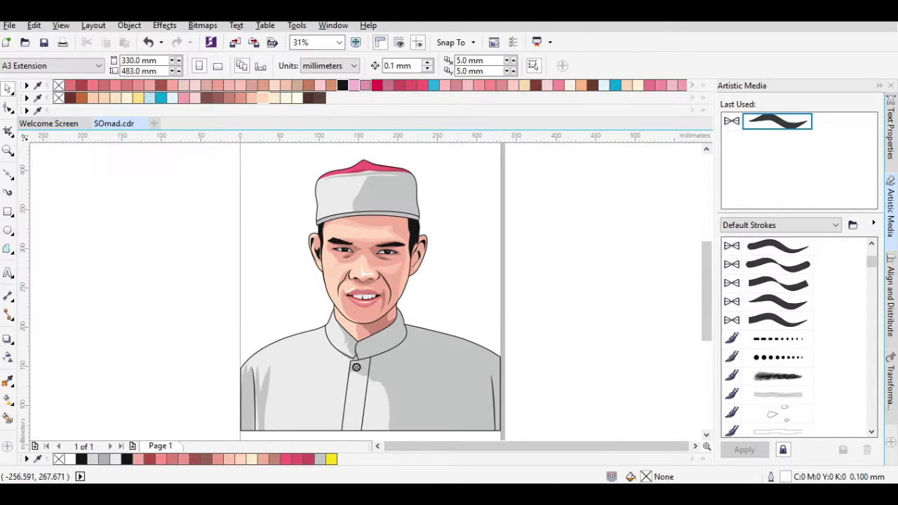
# - Draw a square of about 354.6 mm around the portrait and send it to the back
pyautogui.press('F6')
pyautogui.moveTo(501, 430); pyautogui.dragTo(216, 149)
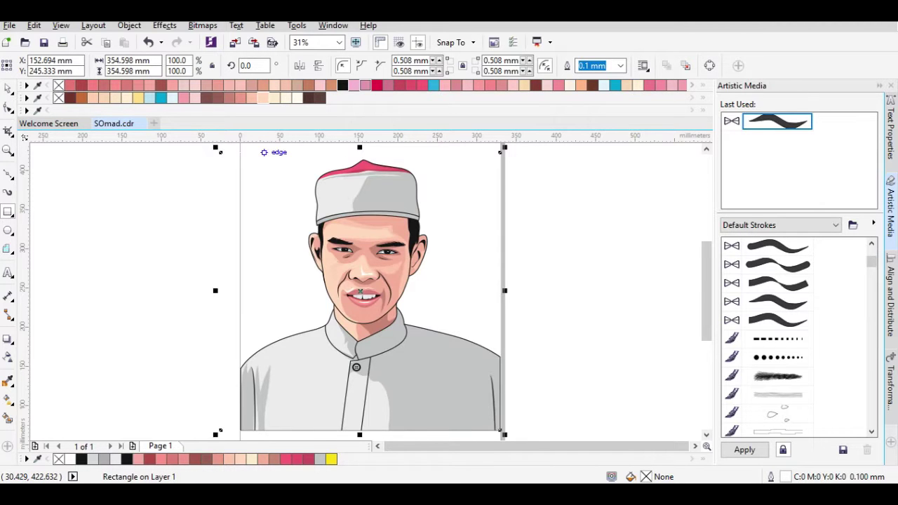
pyautogui.hotkey('shift', 'pagedown')
# - Fill the square light blue (C15 M0 Y0 K0), scale it to about 327.5 mm and shift it slightly upward
pyautogui.click(604, 85)
pyautogui.click(564, 243)
pyautogui.click(377, 275)
pyautogui.click(232, 175)
pyautogui.moveTo(222, 147); pyautogui.dragTo(239, 158)
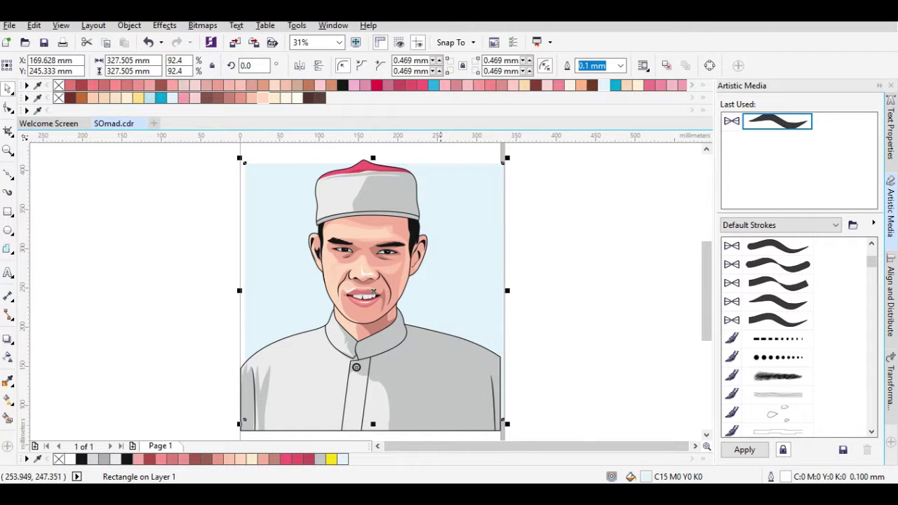
pyautogui.scroll(2, 419, 372)
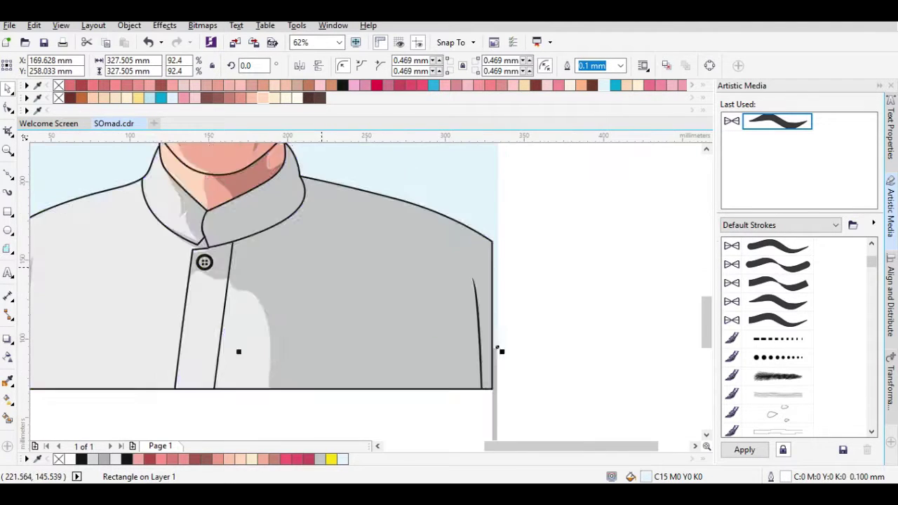
# - Shift the portrait group sideways to line it up with the light blue square
pyautogui.click(252, 269)
pyautogui.scroll(-2, 371, 353)
pyautogui.scroll(1, 328, 278)
pyautogui.moveTo(348, 169); pyautogui.dragTo(372, 166)
pyautogui.click(556, 197)
# - PowerClip the portrait group inside the light blue square
pyautogui.rightClick(401, 153)
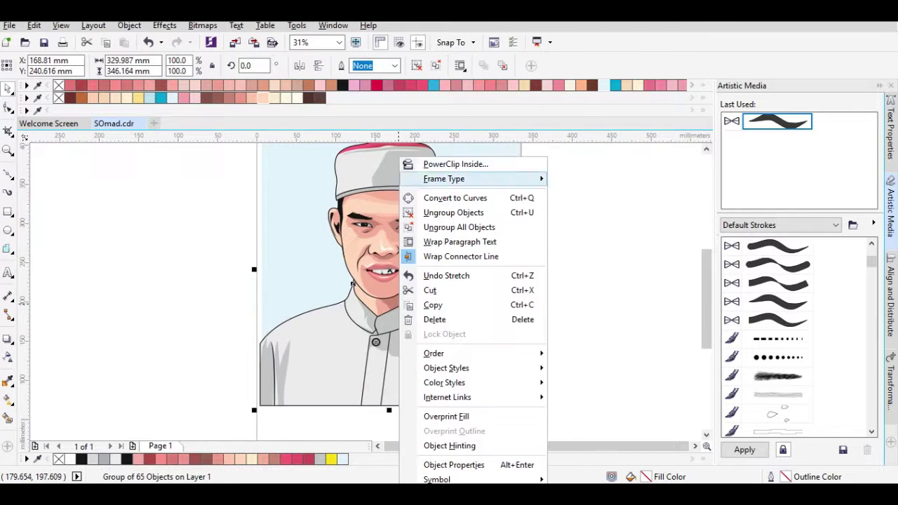
pyautogui.click(449, 162)
pyautogui.click(467, 192)
# - Shift the portrait upward within its PowerClip frame and stretch the frame upward to a height of about 374.7 mm
pyautogui.click(356, 404)
pyautogui.scroll(2, 368, 299)
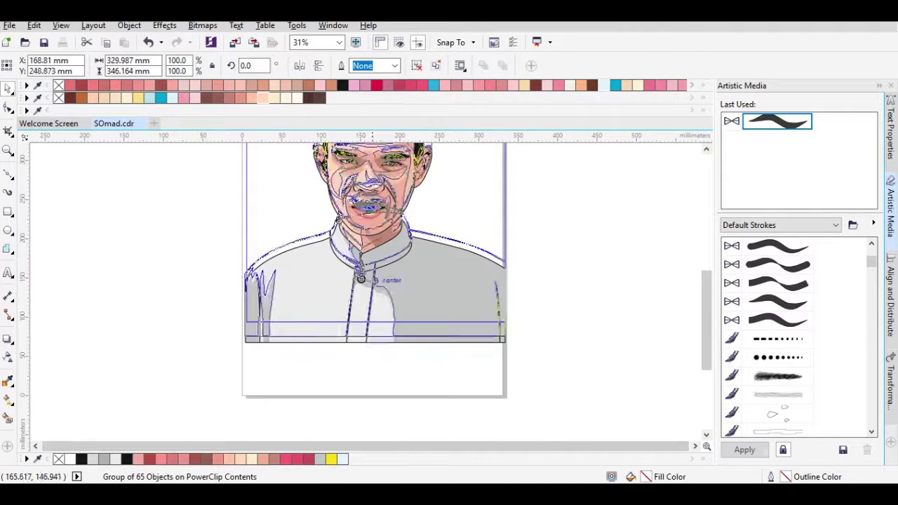
pyautogui.scroll(2, 370, 312)
pyautogui.click(371, 325)
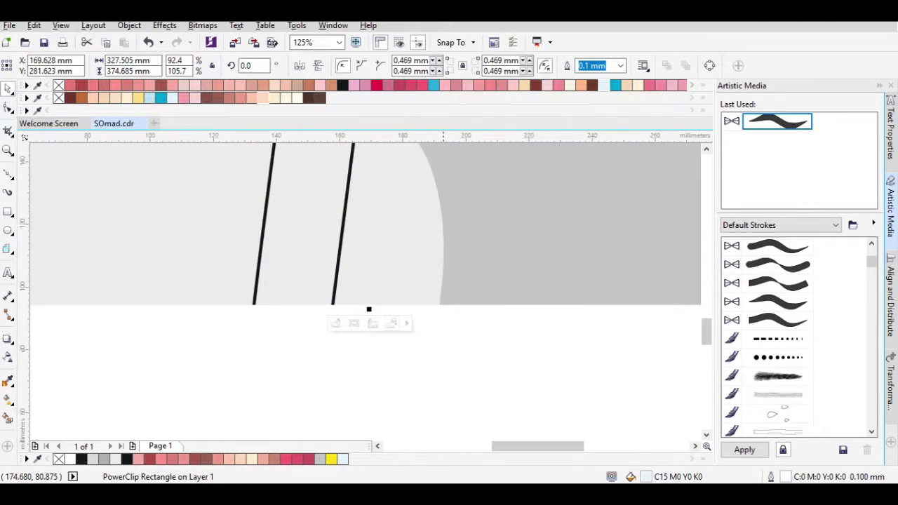
# - Centre the framed portrait on the page and deselect it
pyautogui.scroll(-4, 366, 304)
pyautogui.scroll(-2, 366, 304)
pyautogui.click(511, 240)
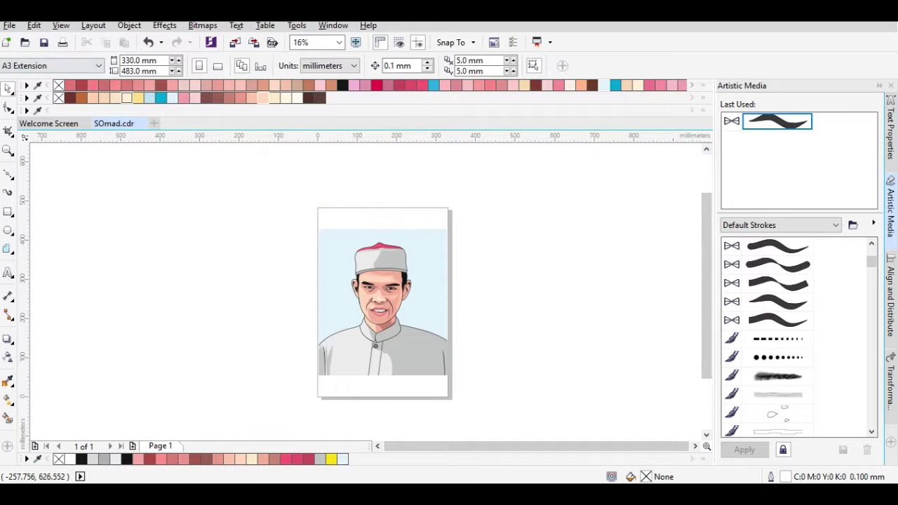
# - Fill the background rectangle behind the portrait with light peach
pyautogui.scroll(2, 271, 221)
pyautogui.click(293, 167)
pyautogui.click(263, 98)
pyautogui.click(263, 98)
pyautogui.scroll(-2, 362, 292)
pyautogui.press('Escape')
# - Collapse the Artistic Media docker and fit the whole portrait in the enlarged drawing area
pyautogui.click(890, 207)
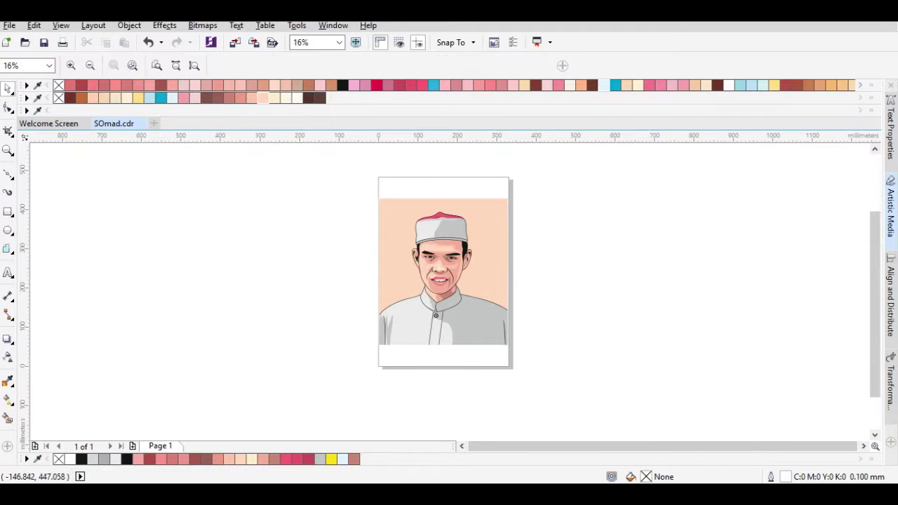
pyautogui.scroll(2, 321, 188)
pyautogui.scroll(-1, 450, 288)
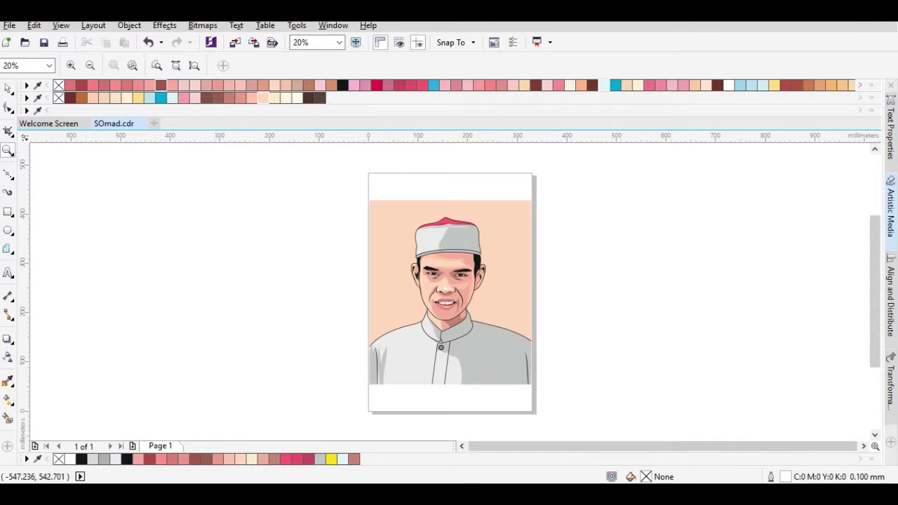
pyautogui.scroll(1, 451, 292)
# - Try several fills on the background rectangle, including pink (C2 M63 Y40 K0) and tan (C3 M28 Y53 K0), and settle on a warm tan
pyautogui.click(450, 290)
pyautogui.hotkey('ctrl', 'z')
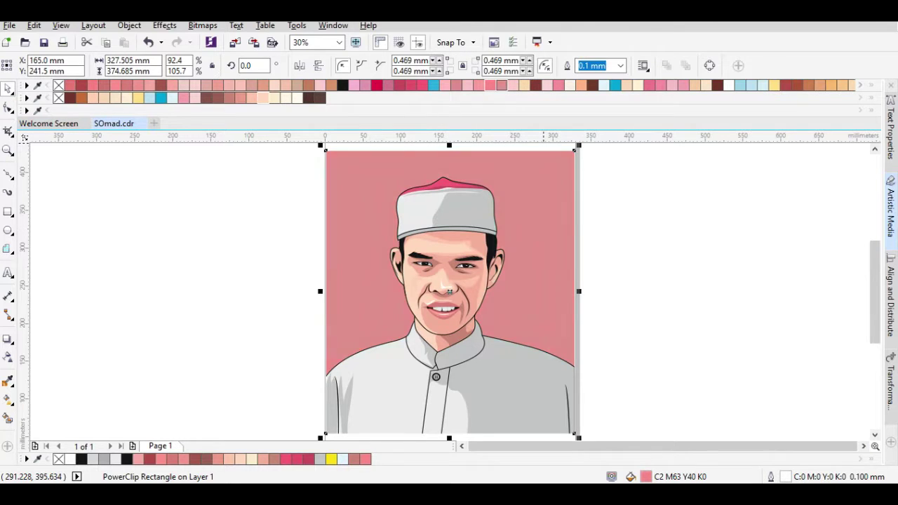
pyautogui.hotkey('ctrl', 'z')
pyautogui.hotkey('ctrl', 'z')
pyautogui.hotkey('ctrl', 'z')
pyautogui.hotkey('ctrl', 'z')
pyautogui.hotkey('ctrl', 'z')
pyautogui.hotkey('ctrl', 'z')
pyautogui.hotkey('ctrl', 'z')
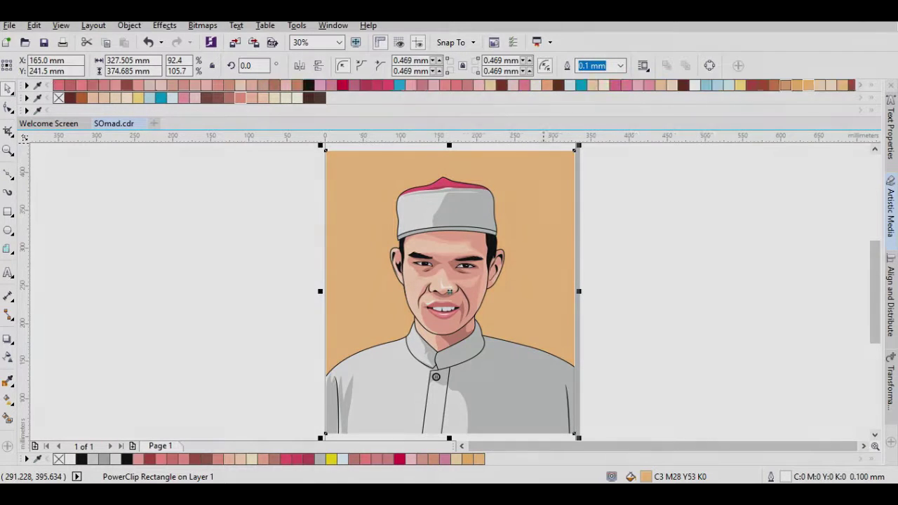
pyautogui.hotkey('ctrl', 'z')
pyautogui.hotkey('ctrl', 'z')
pyautogui.press('Escape')
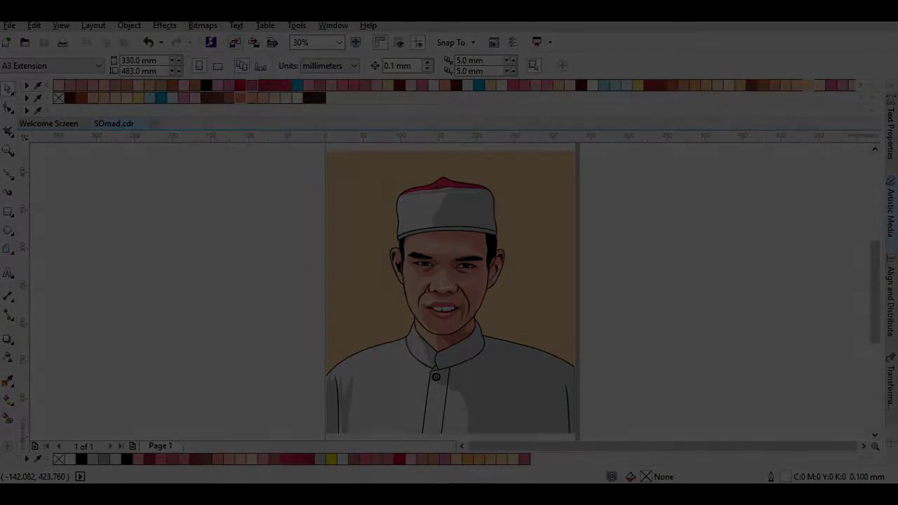